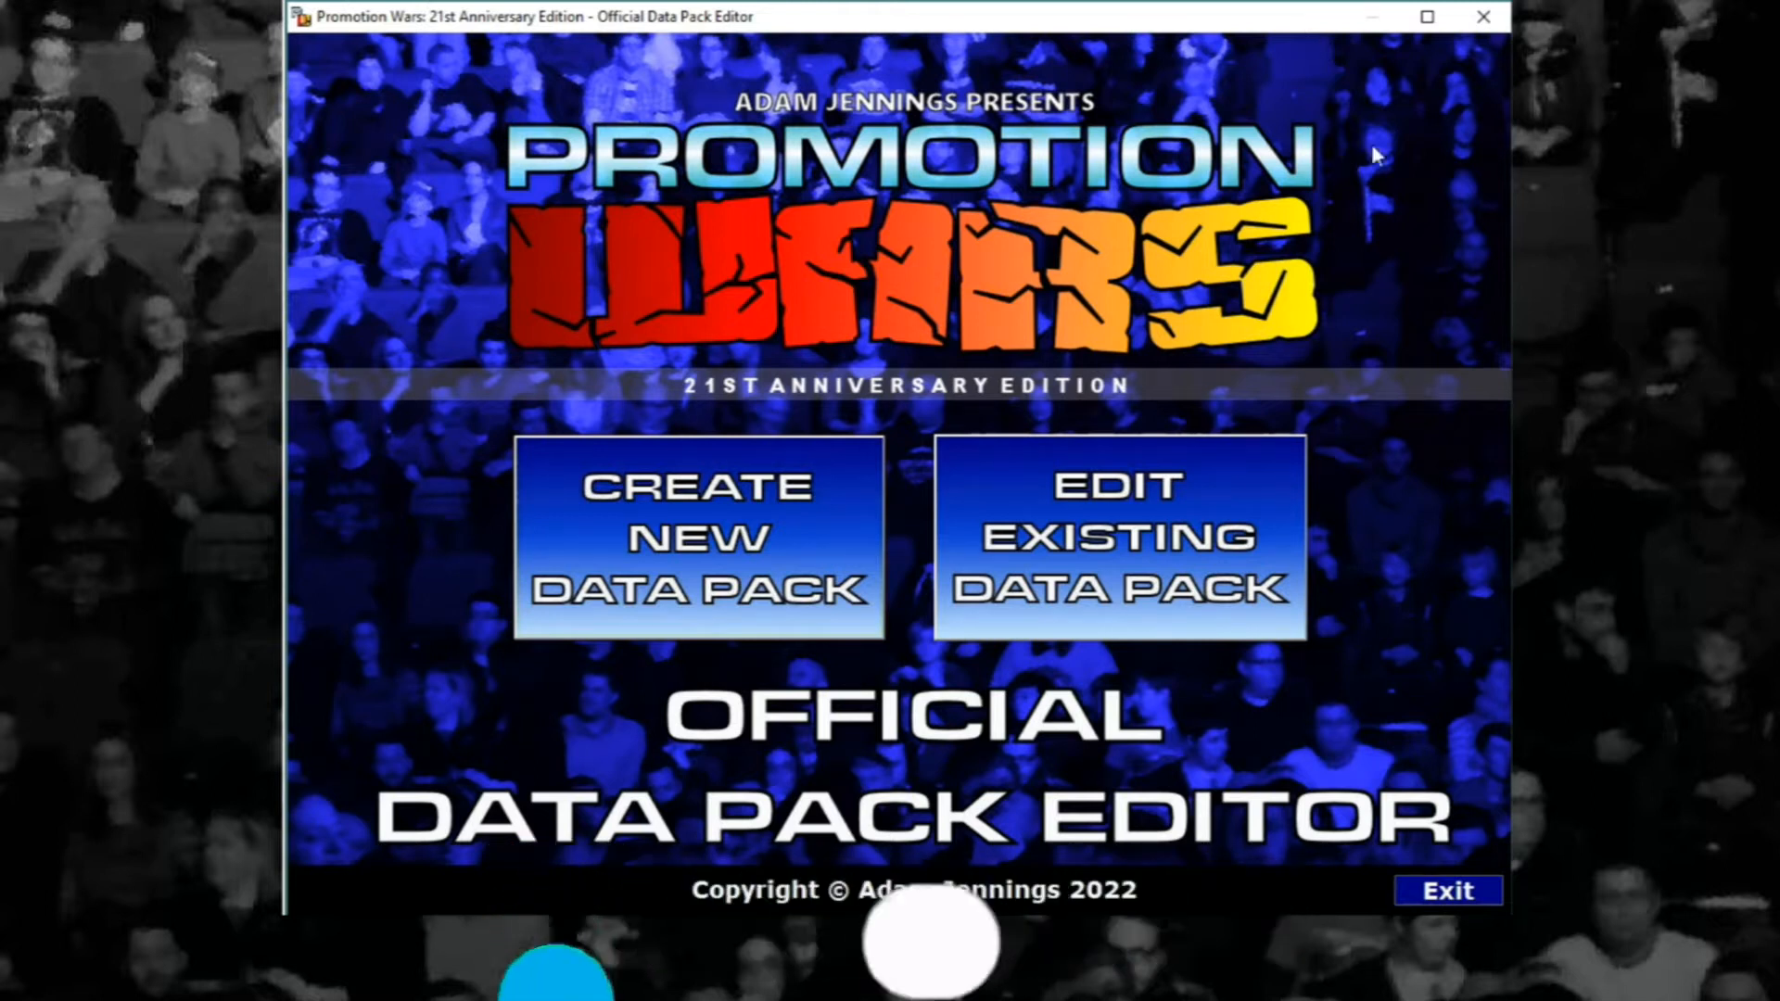
Open the existing data pack Real World Oct 2021 and bring up its wrestler list for editing
{"action": "left_click", "coordinate": [1123, 532]}
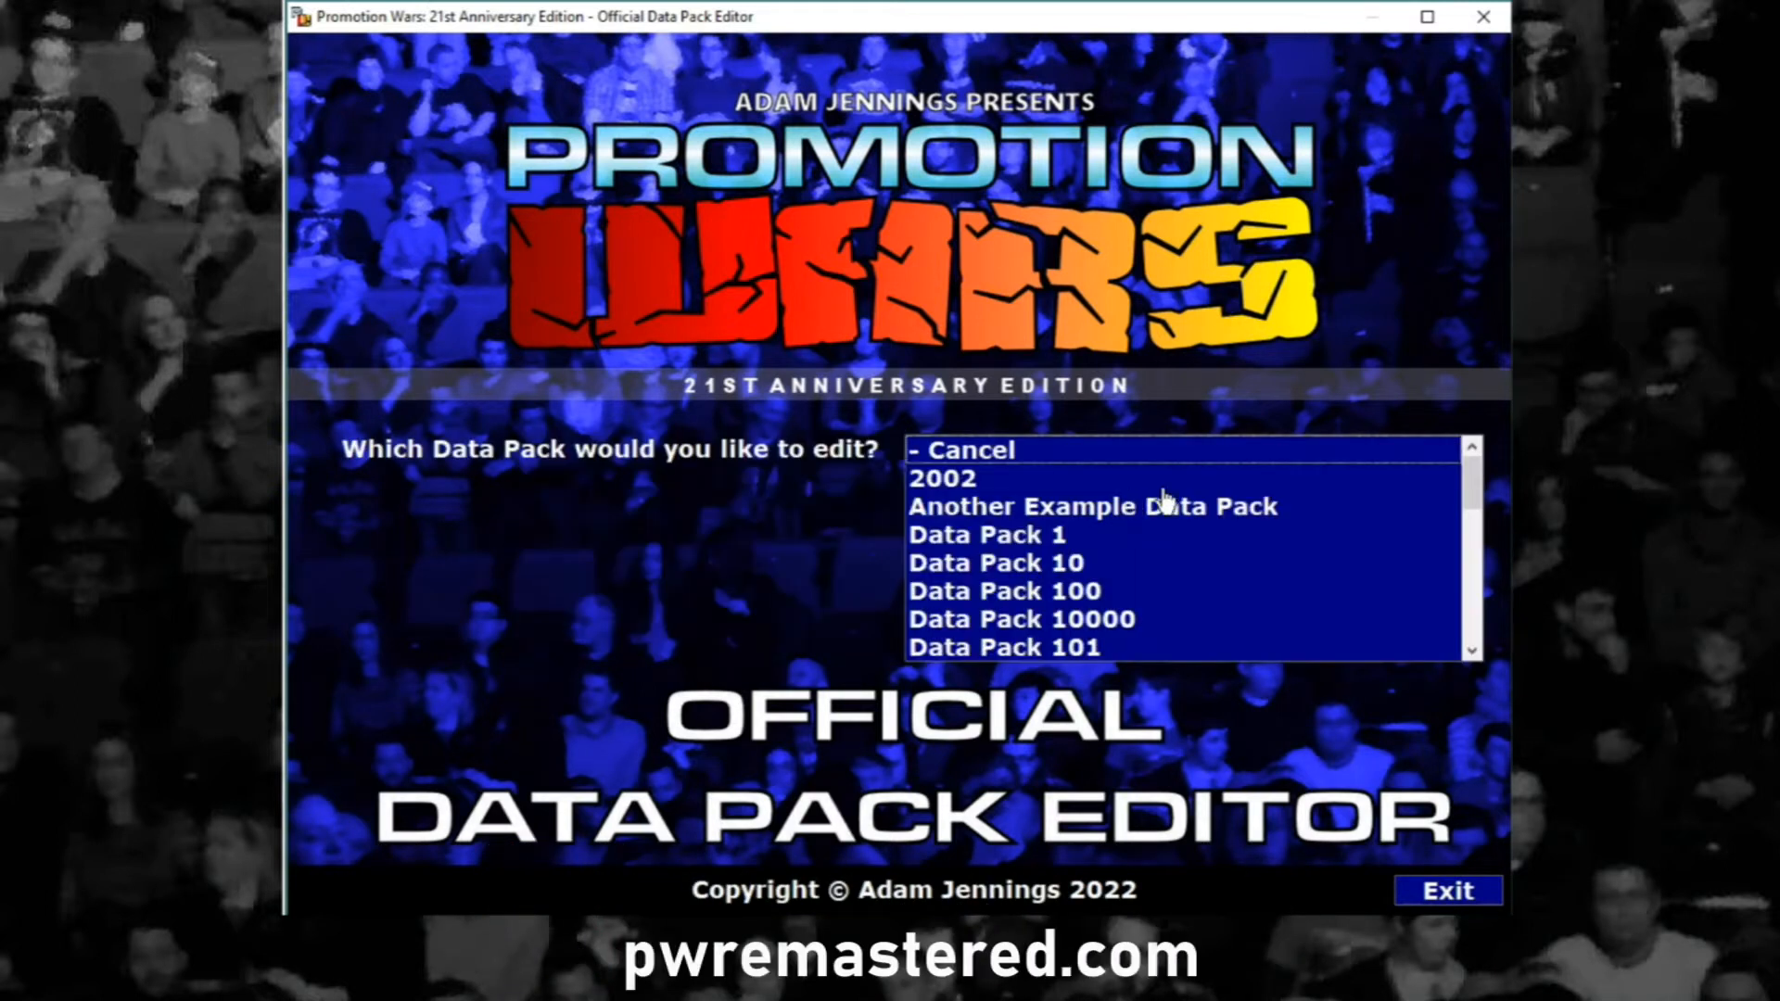
{"action": "left_click_drag", "start_coordinate": [1473, 484], "coordinate": [1470, 624]}
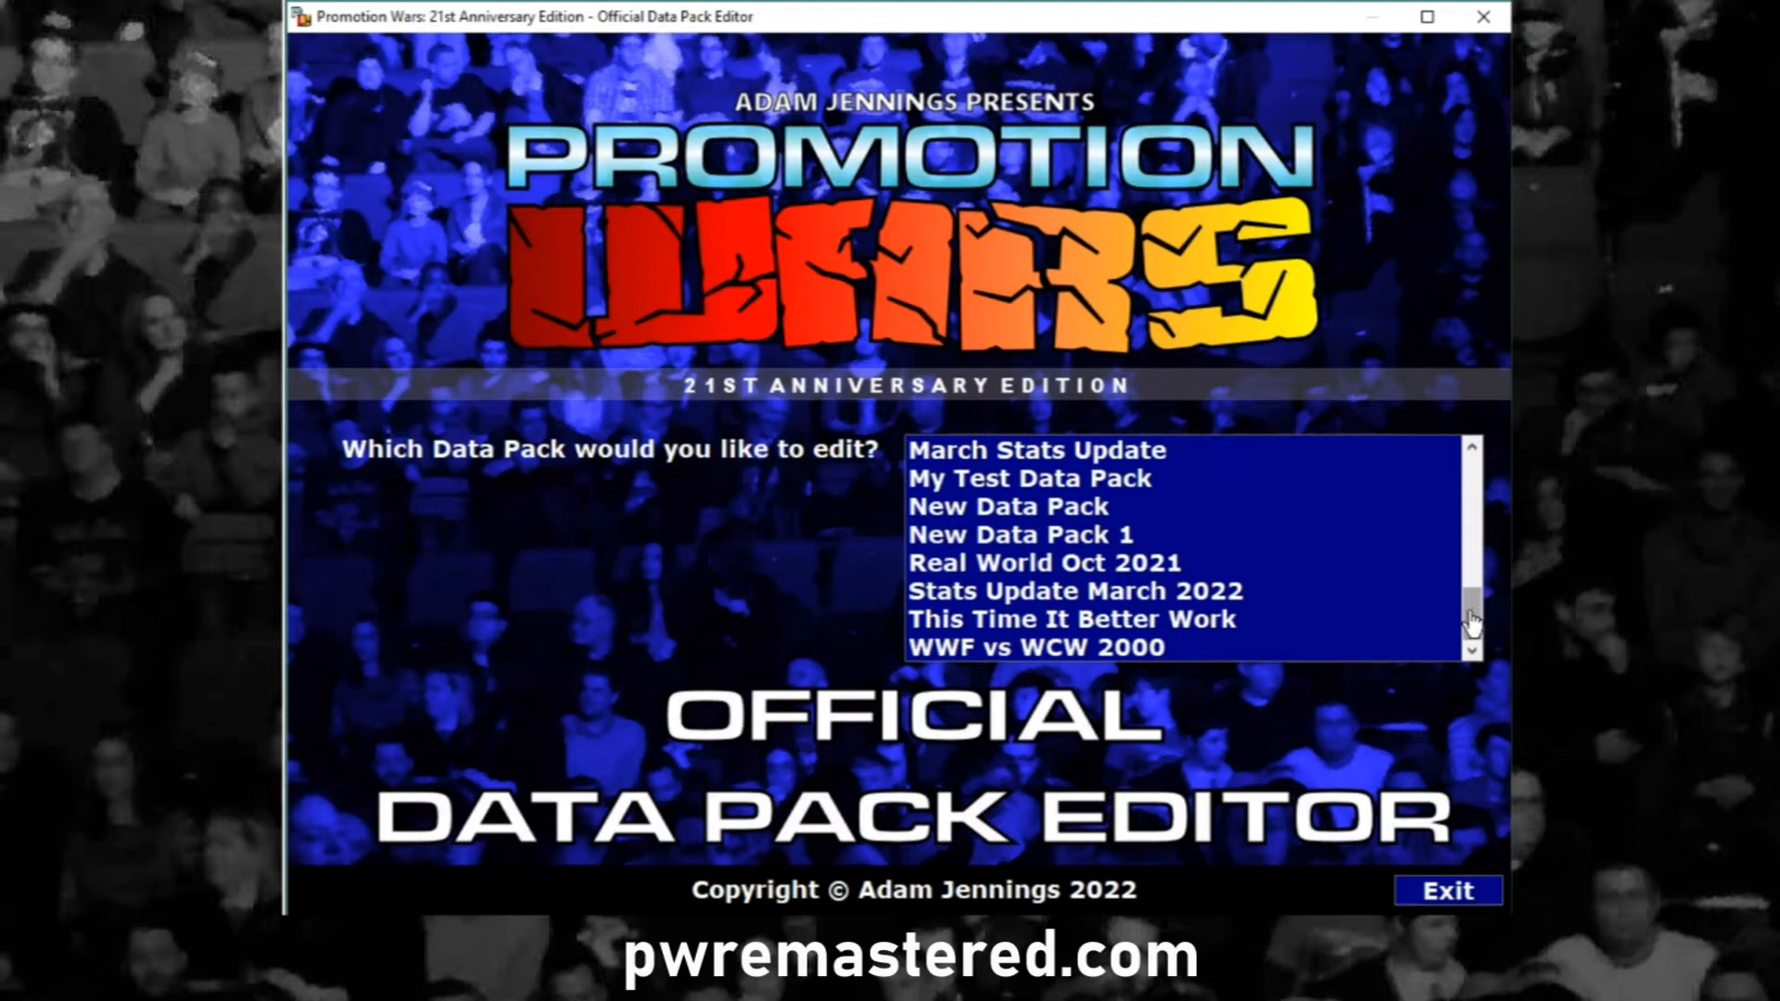
{"action": "left_click", "coordinate": [1022, 575]}
{"action": "double_click", "coordinate": [1014, 566]}
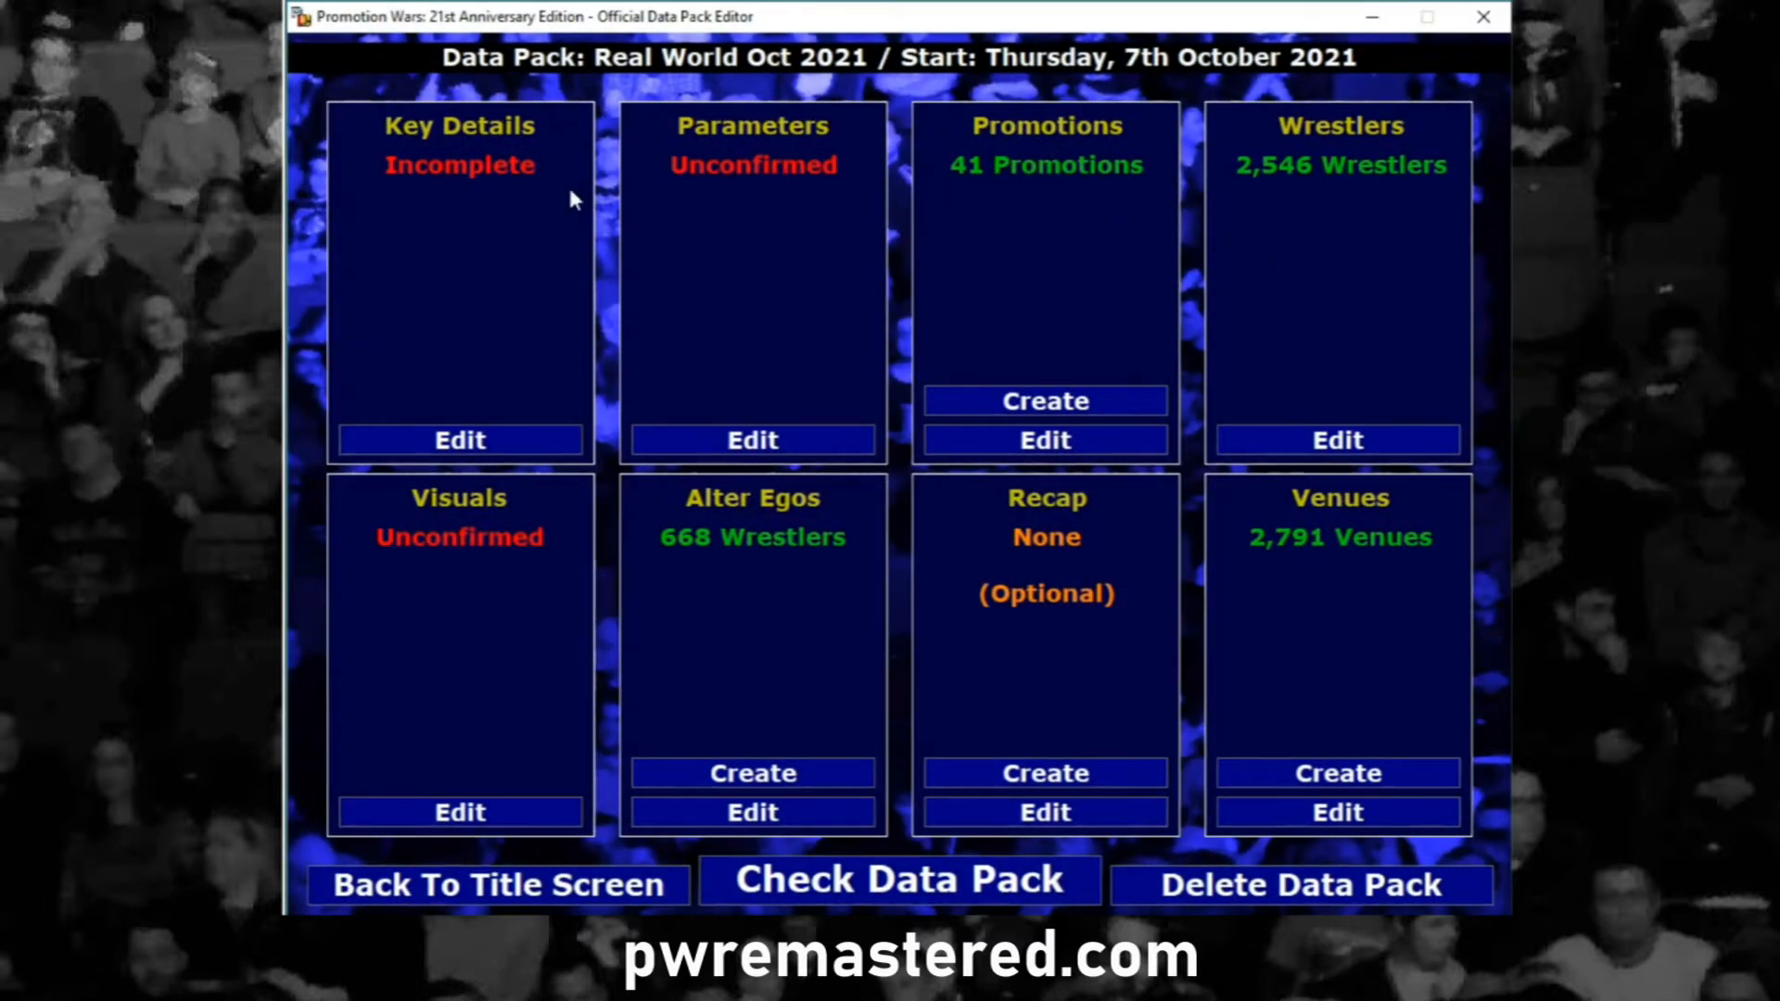
{"action": "left_click", "coordinate": [1356, 443]}
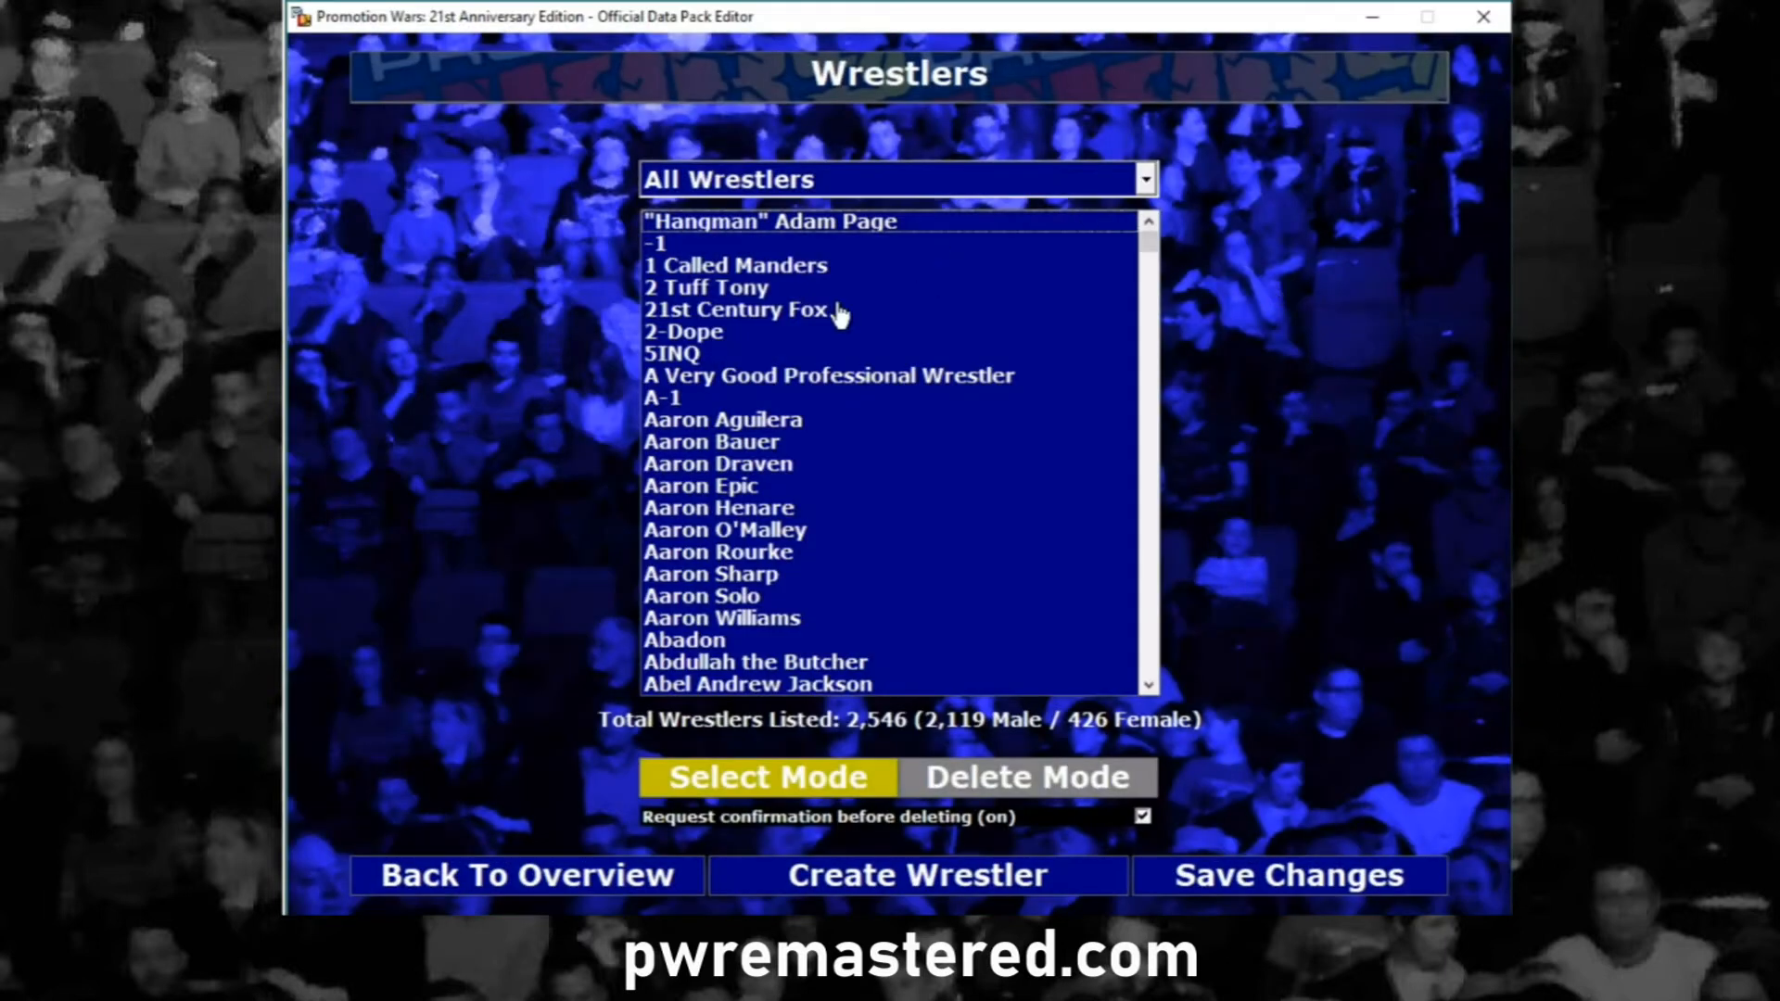
View the profile of "Hangman" Adam Page and close it without making changes
{"action": "left_click", "coordinate": [767, 227]}
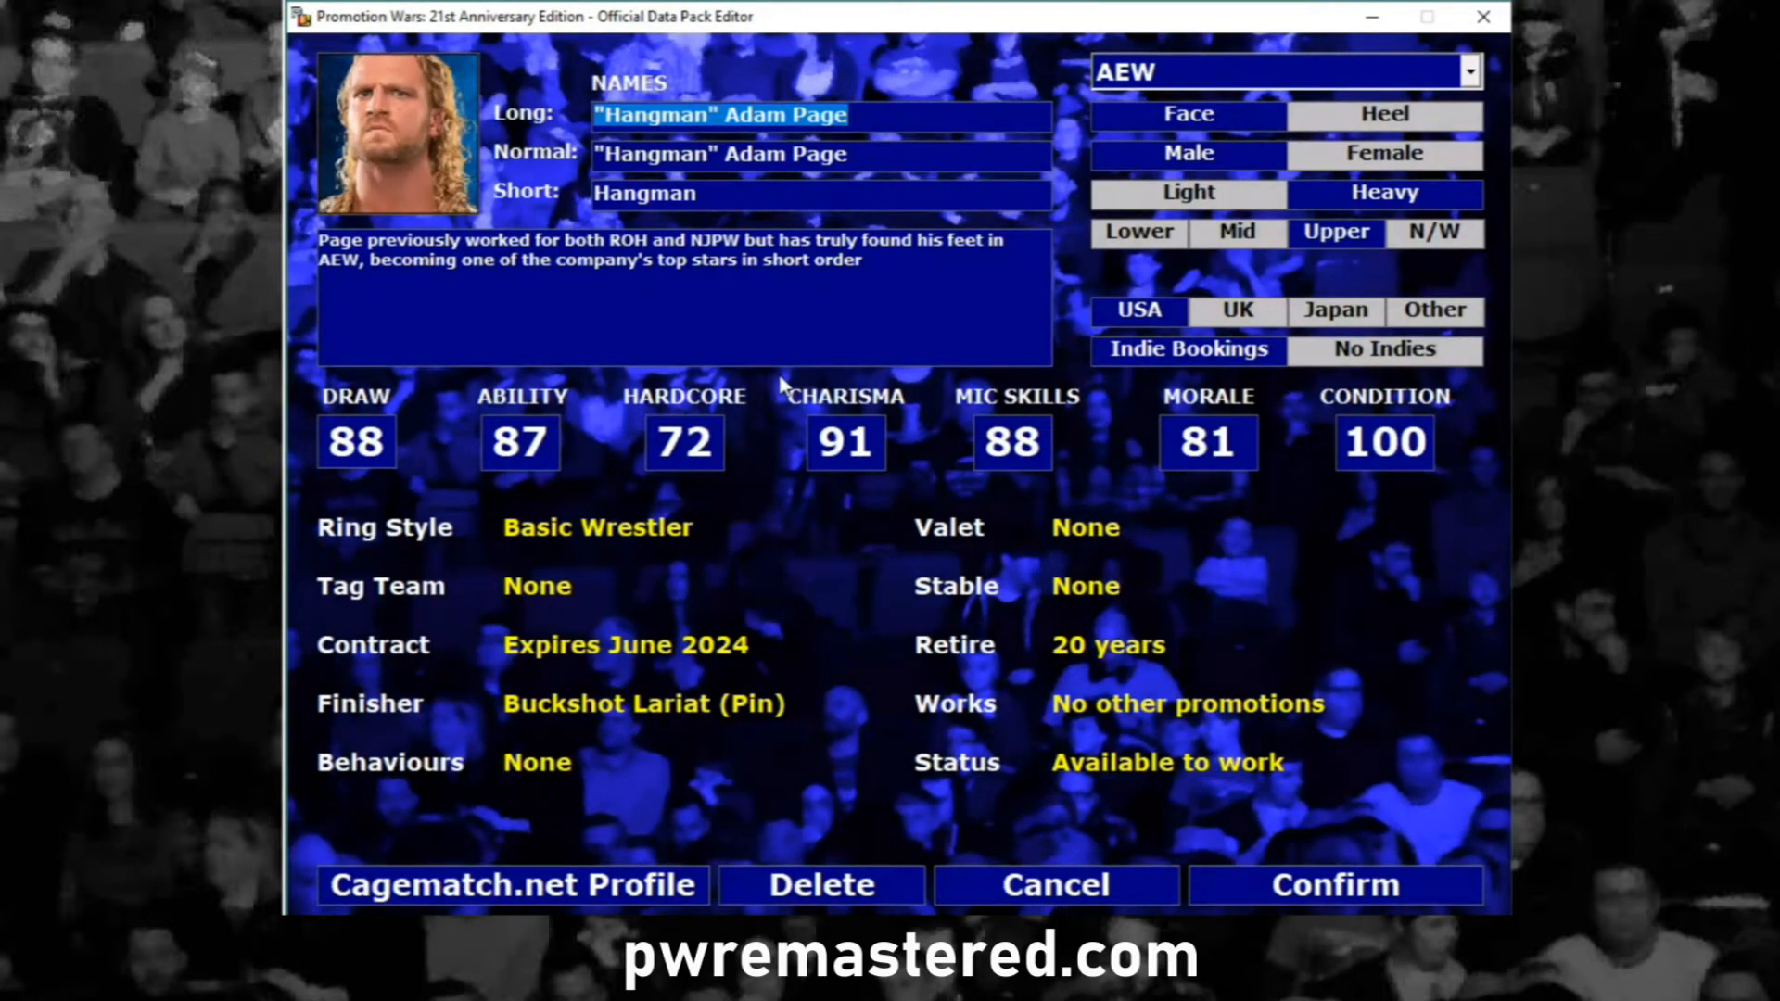
{"action": "left_click", "coordinate": [1045, 904]}
{"action": "left_click", "coordinate": [861, 535]}
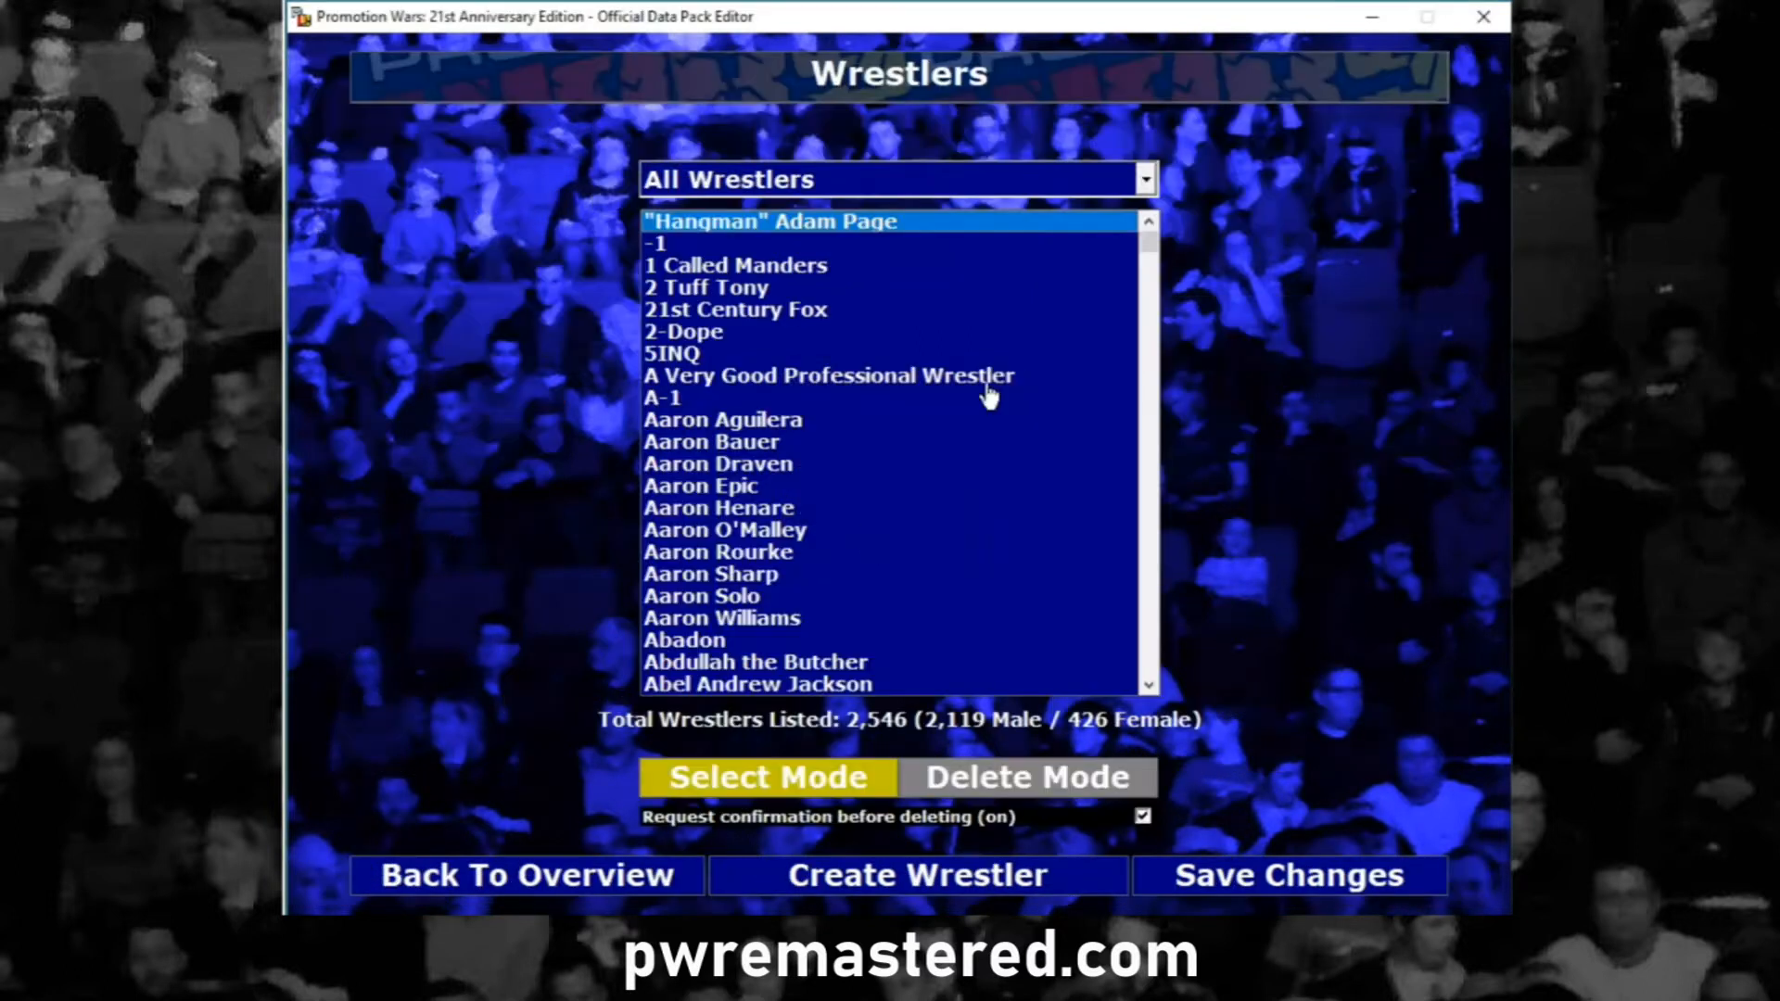
Filter the wrestler list to WWE and open AJ Styles' profile to examine the long, normal and short name fields
{"action": "left_click", "coordinate": [1146, 179]}
{"action": "left_click_drag", "start_coordinate": [1149, 246], "coordinate": [1155, 390]}
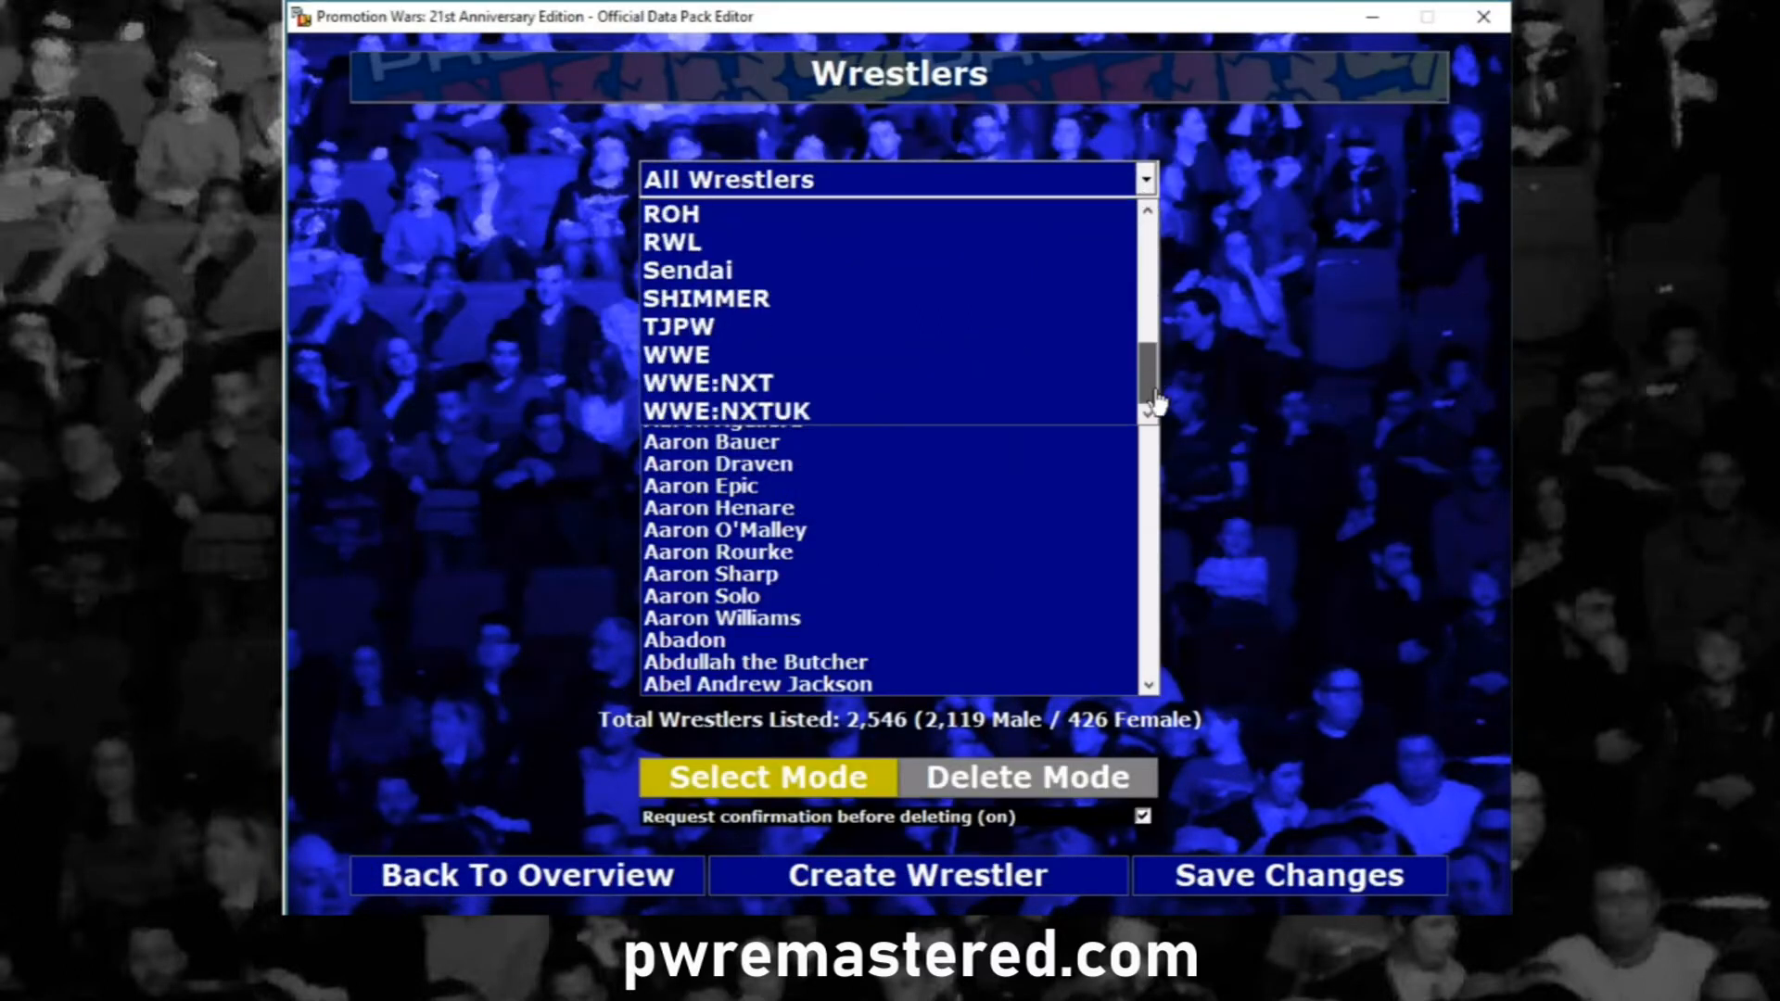
{"action": "left_click", "coordinate": [752, 357]}
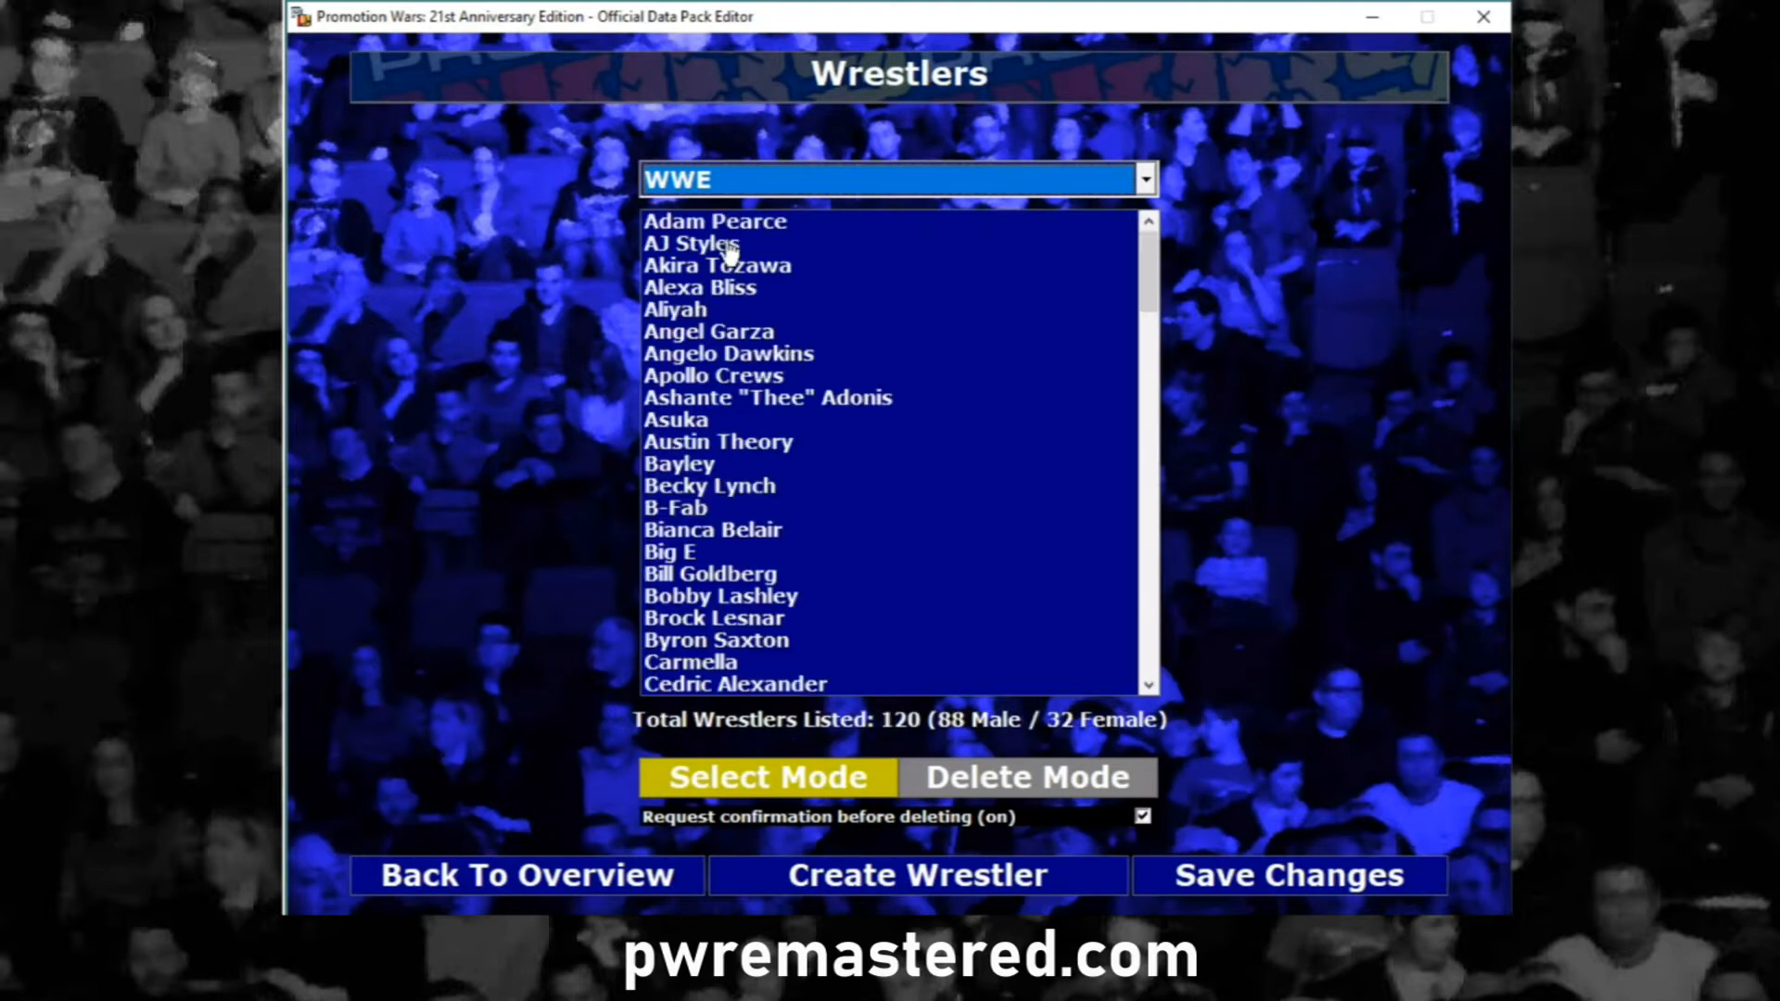
{"action": "left_click", "coordinate": [738, 247]}
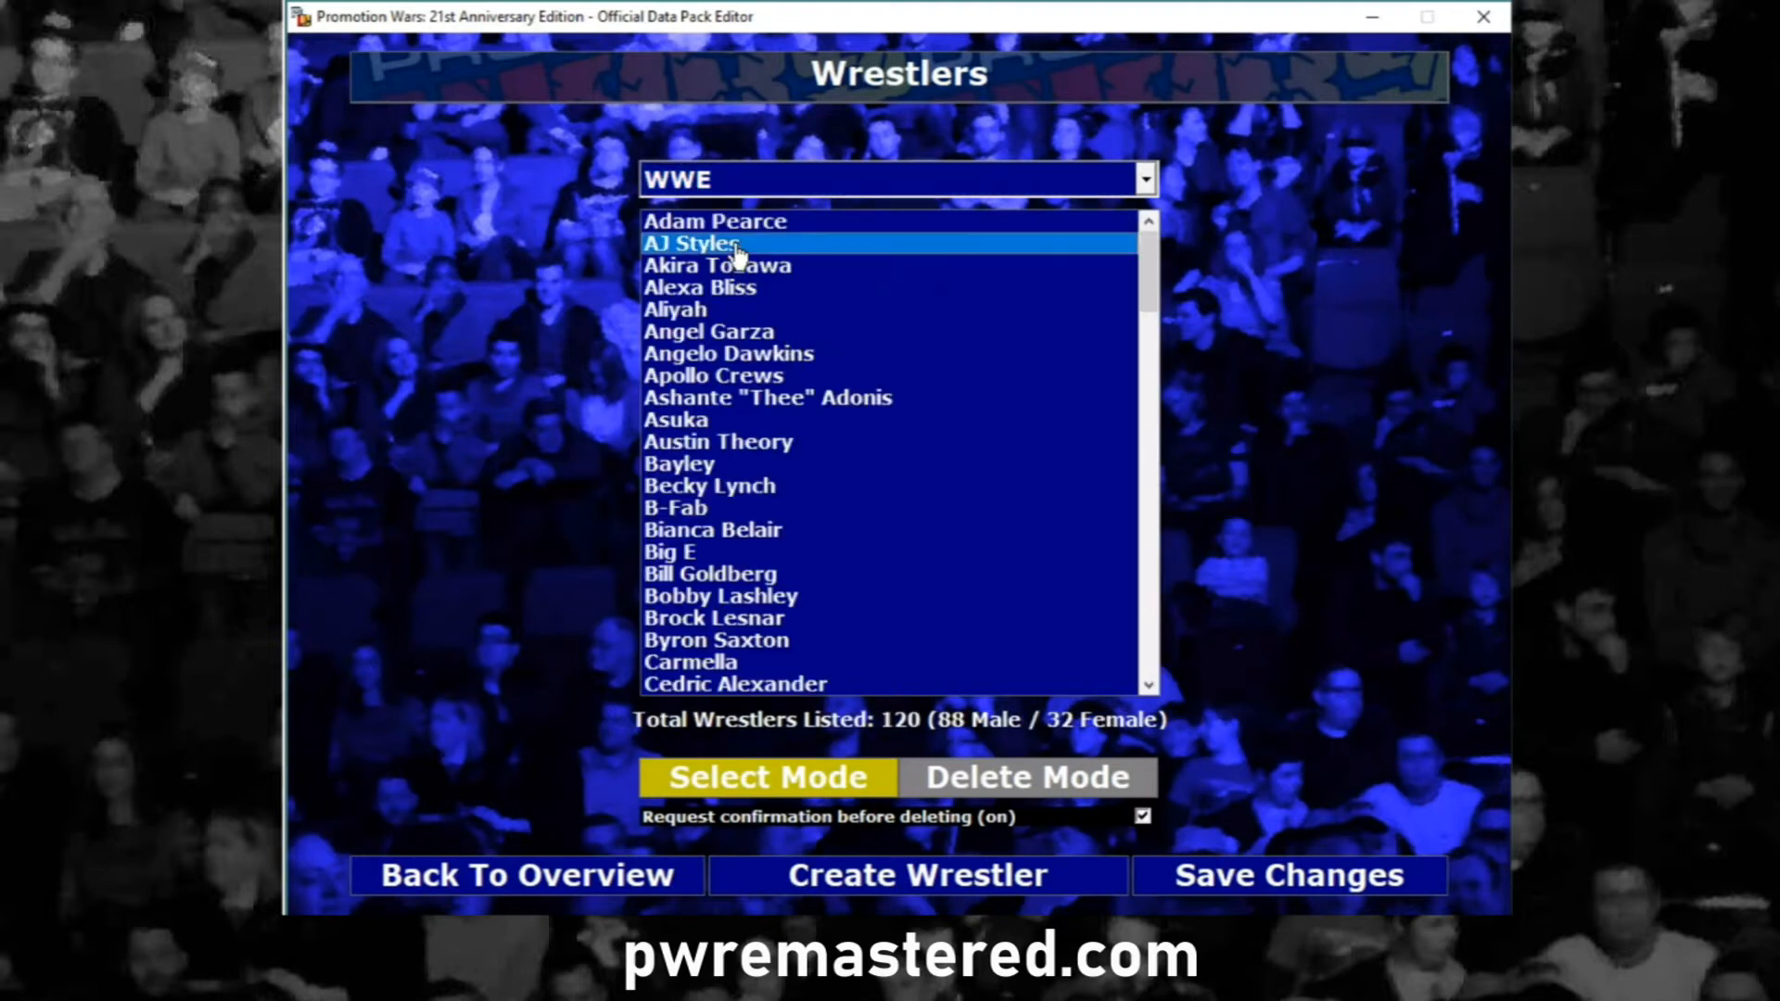
{"action": "double_click", "coordinate": [738, 247]}
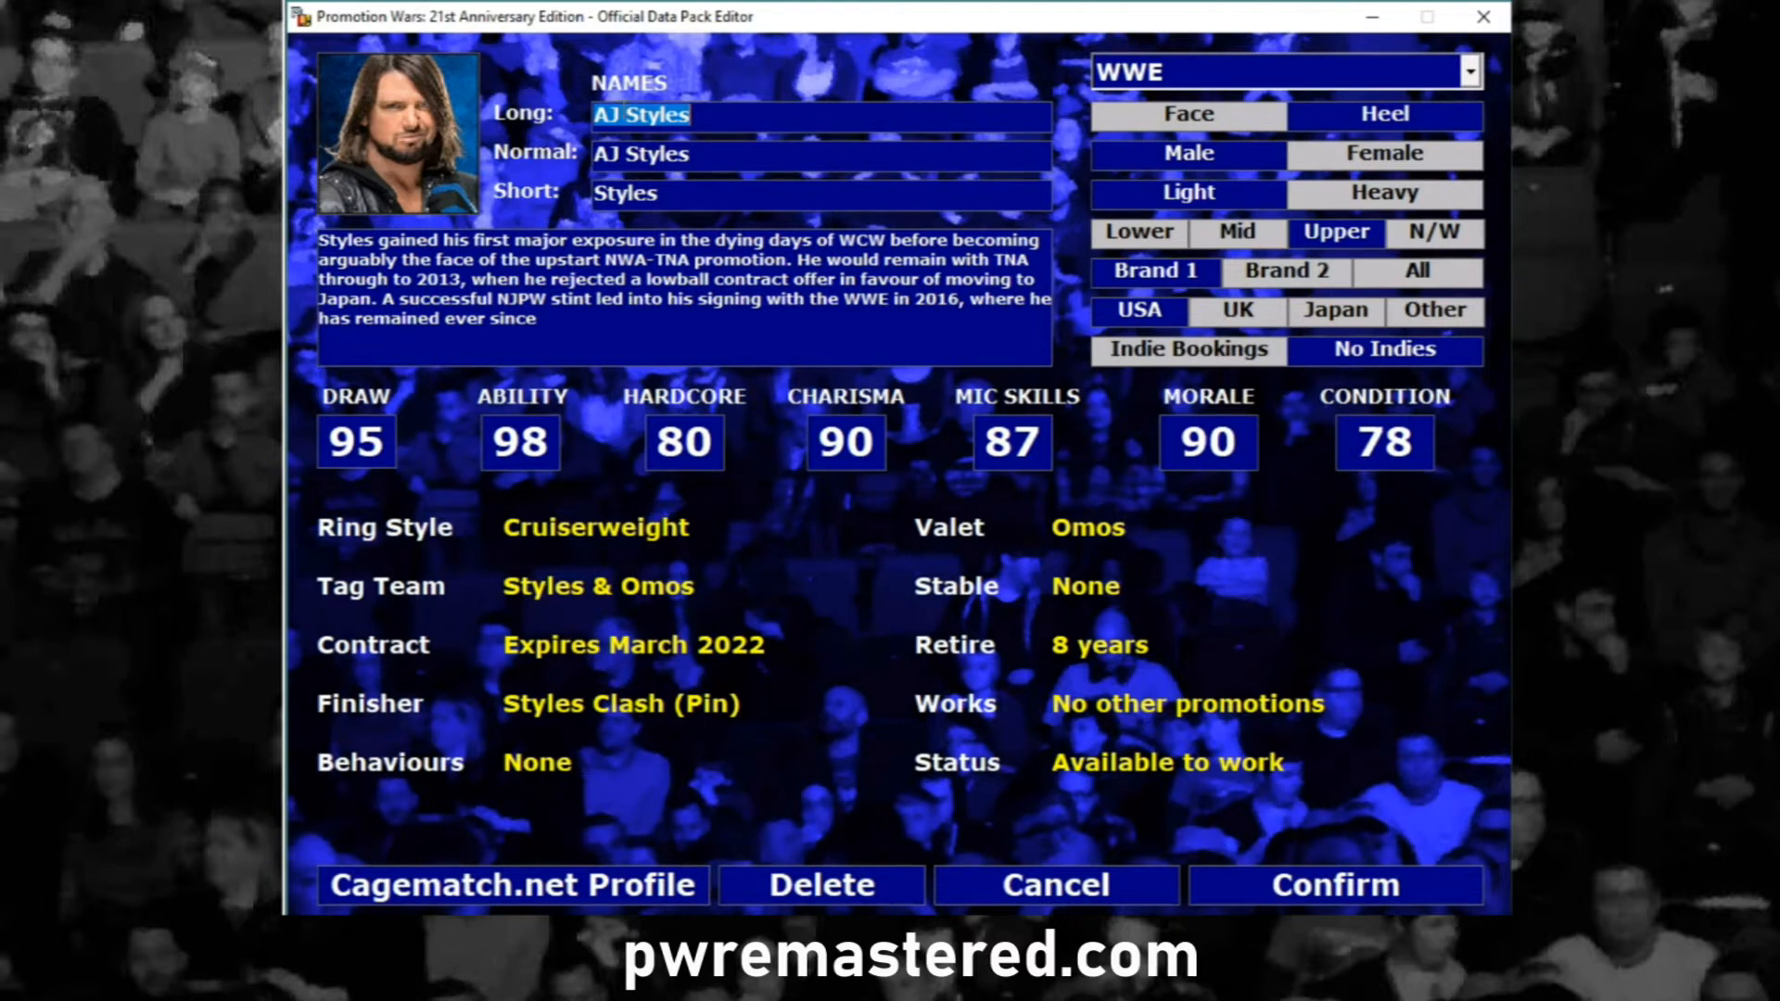
{"action": "key", "text": "Tab"}
{"action": "key", "text": "Tab"}
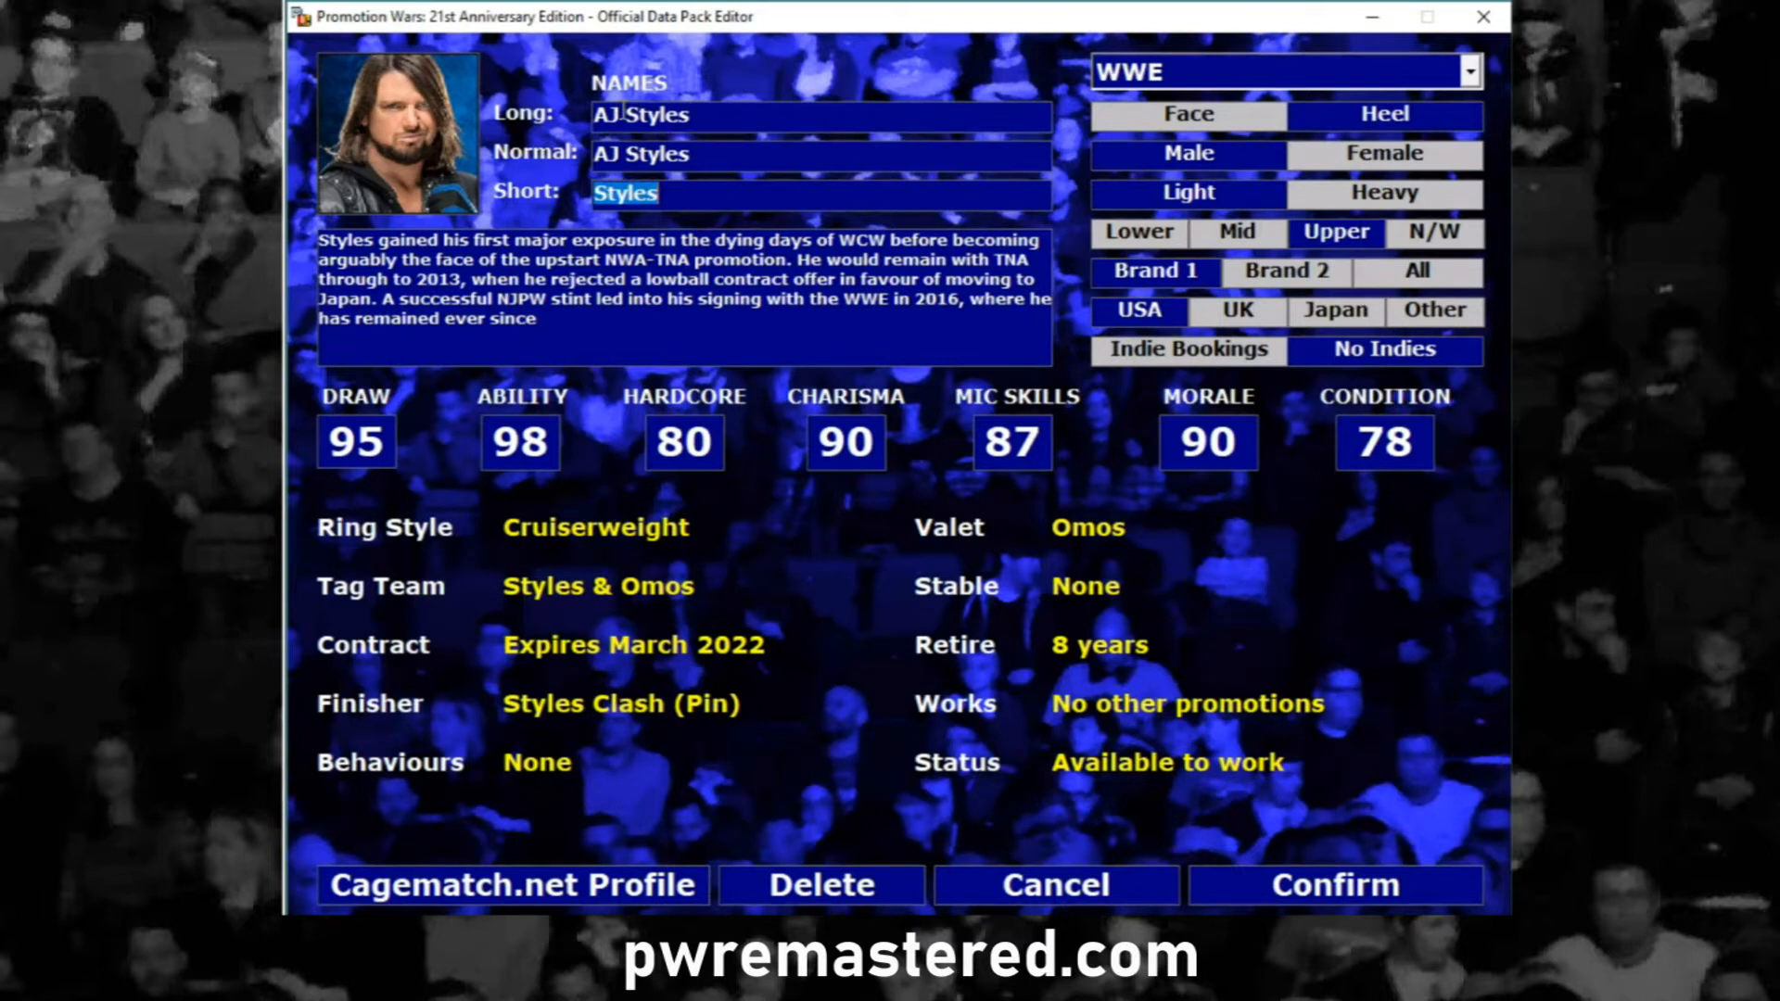
Refresh the picture list and change AJ Styles' profile picture to ahmed_johnson.jpg
{"action": "left_click", "coordinate": [429, 144]}
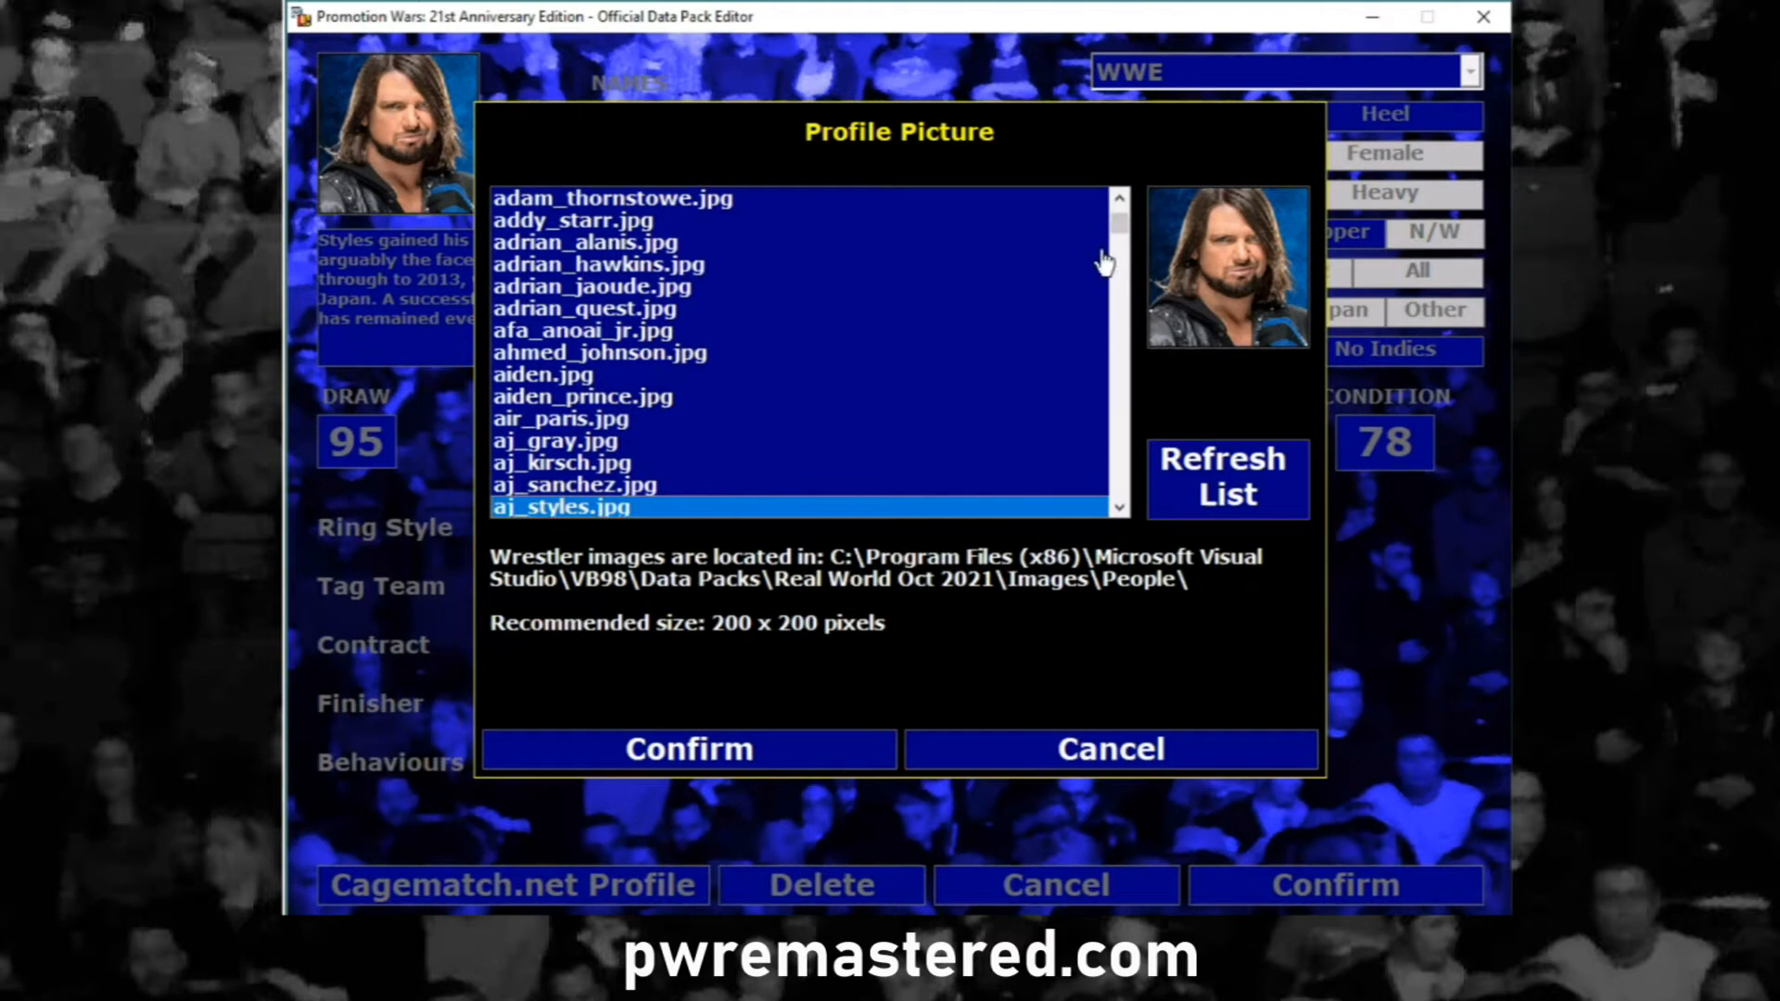
{"action": "left_click_drag", "start_coordinate": [1119, 225], "coordinate": [1127, 278]}
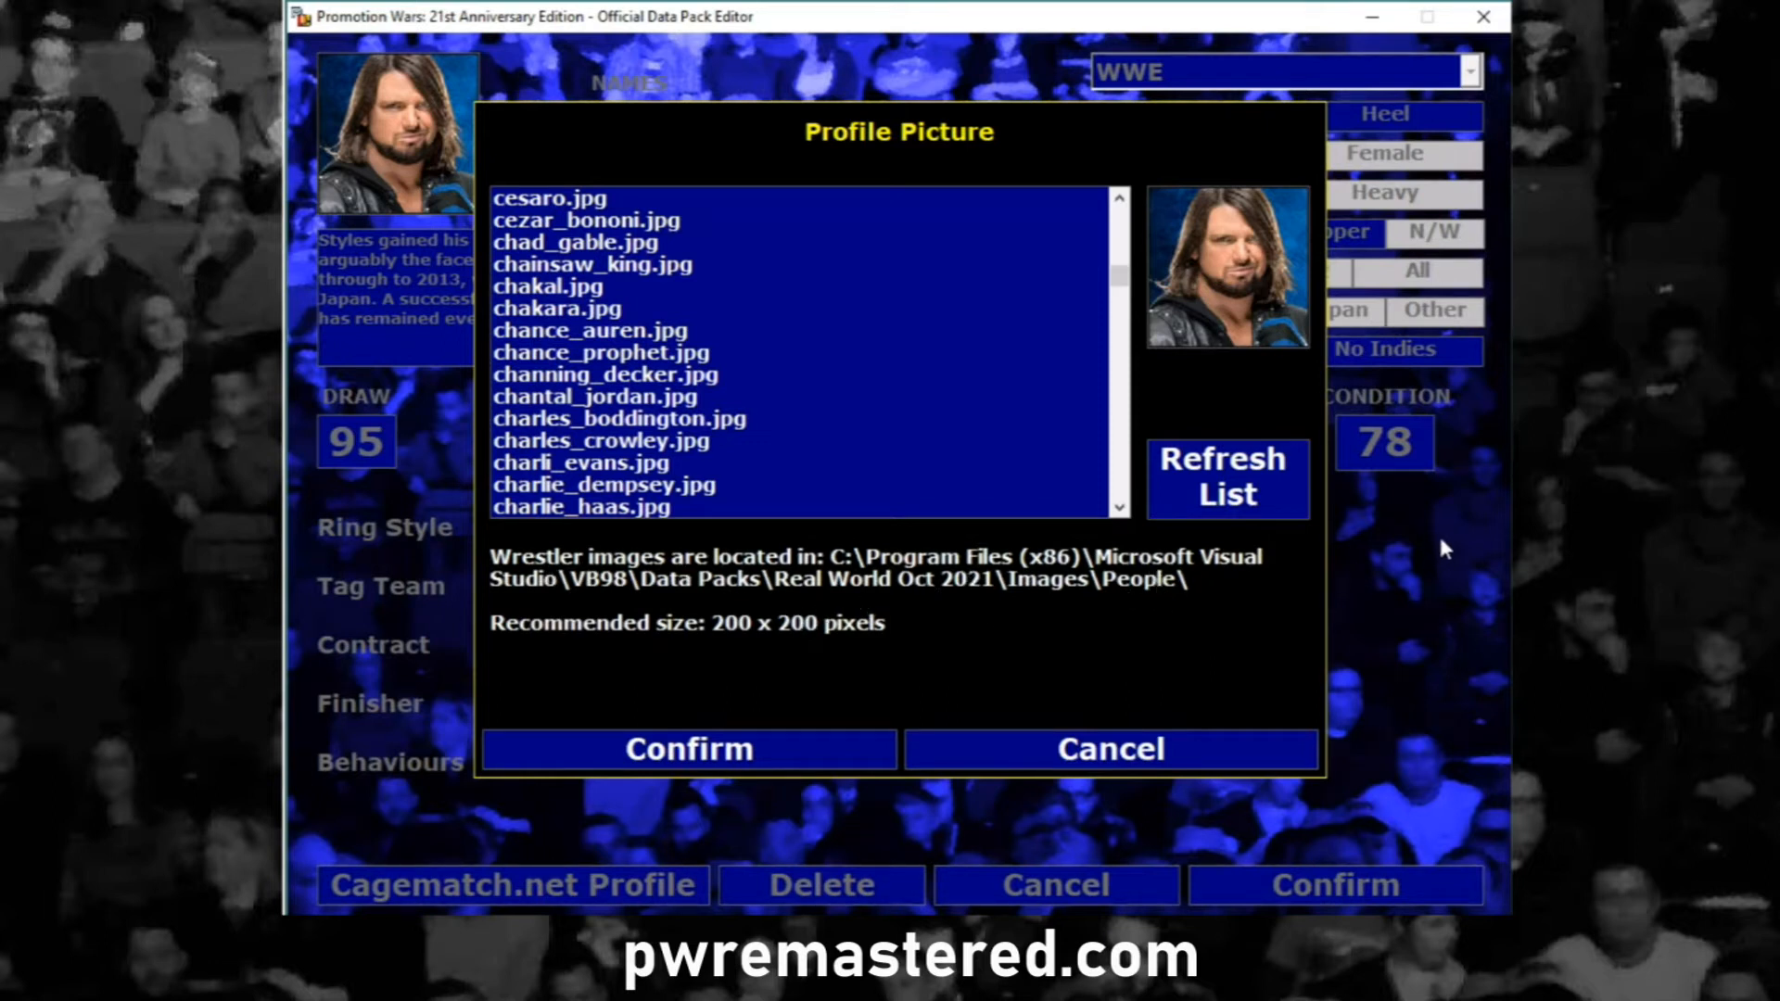
{"action": "left_click", "coordinate": [1199, 479]}
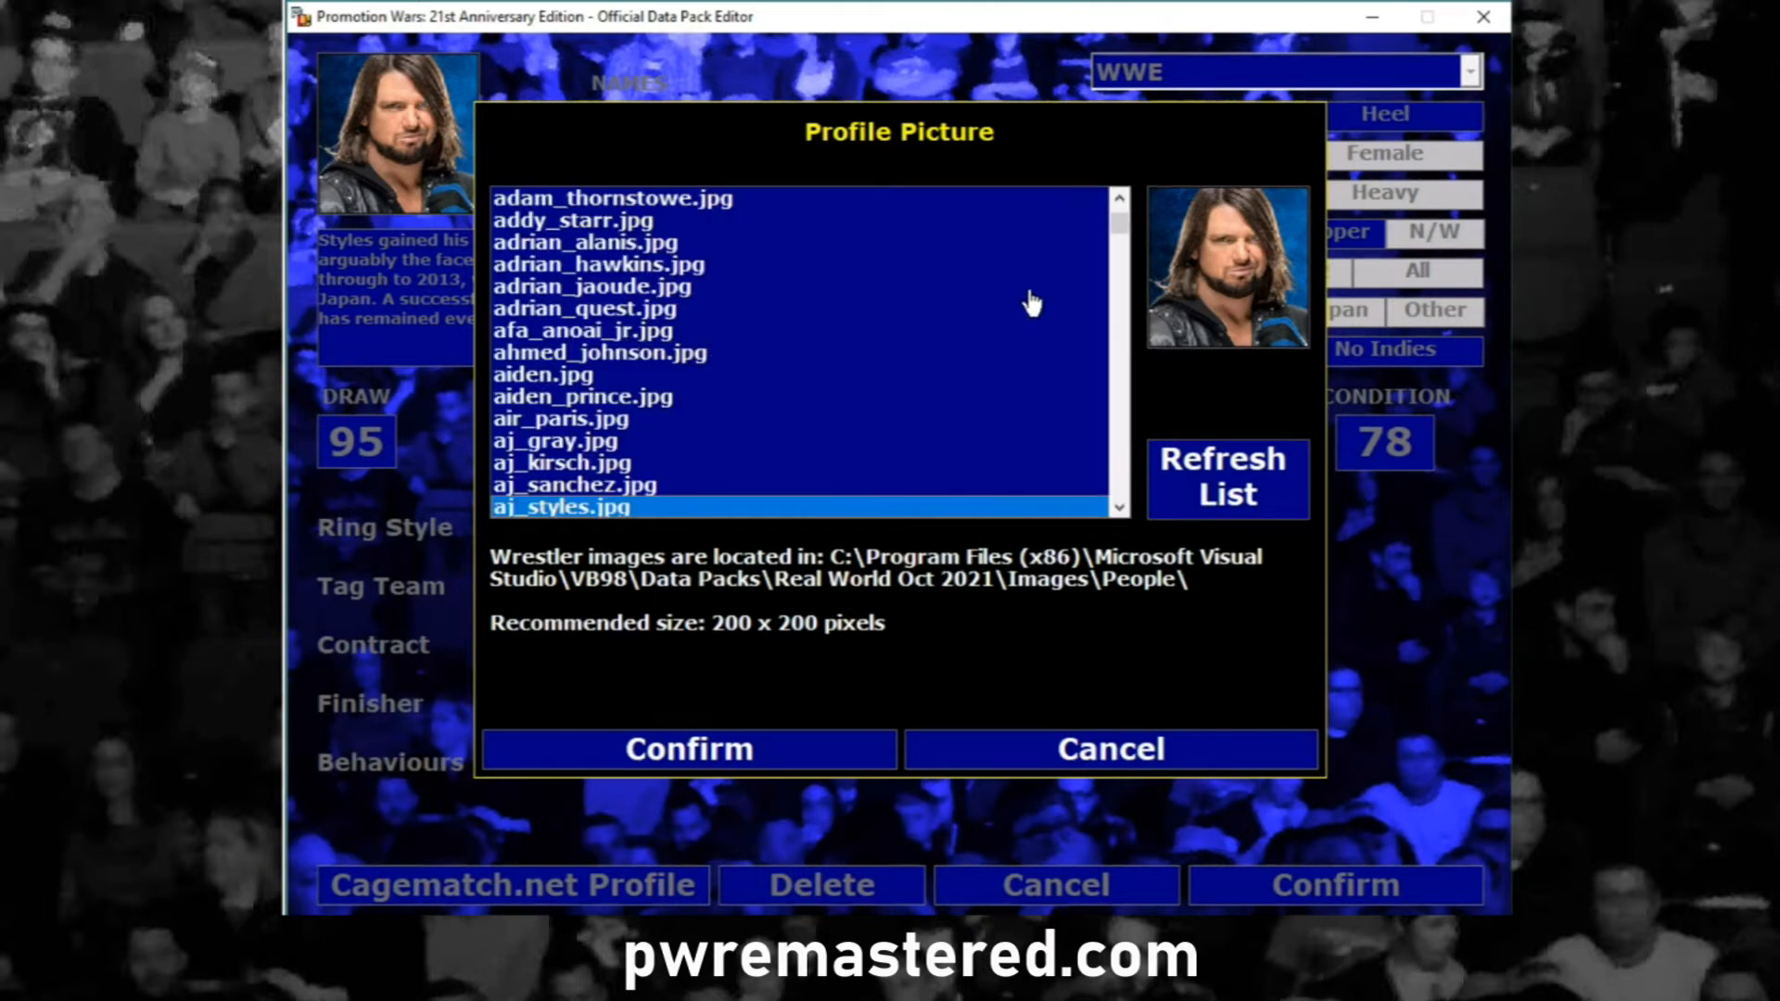
{"action": "left_click", "coordinate": [590, 355]}
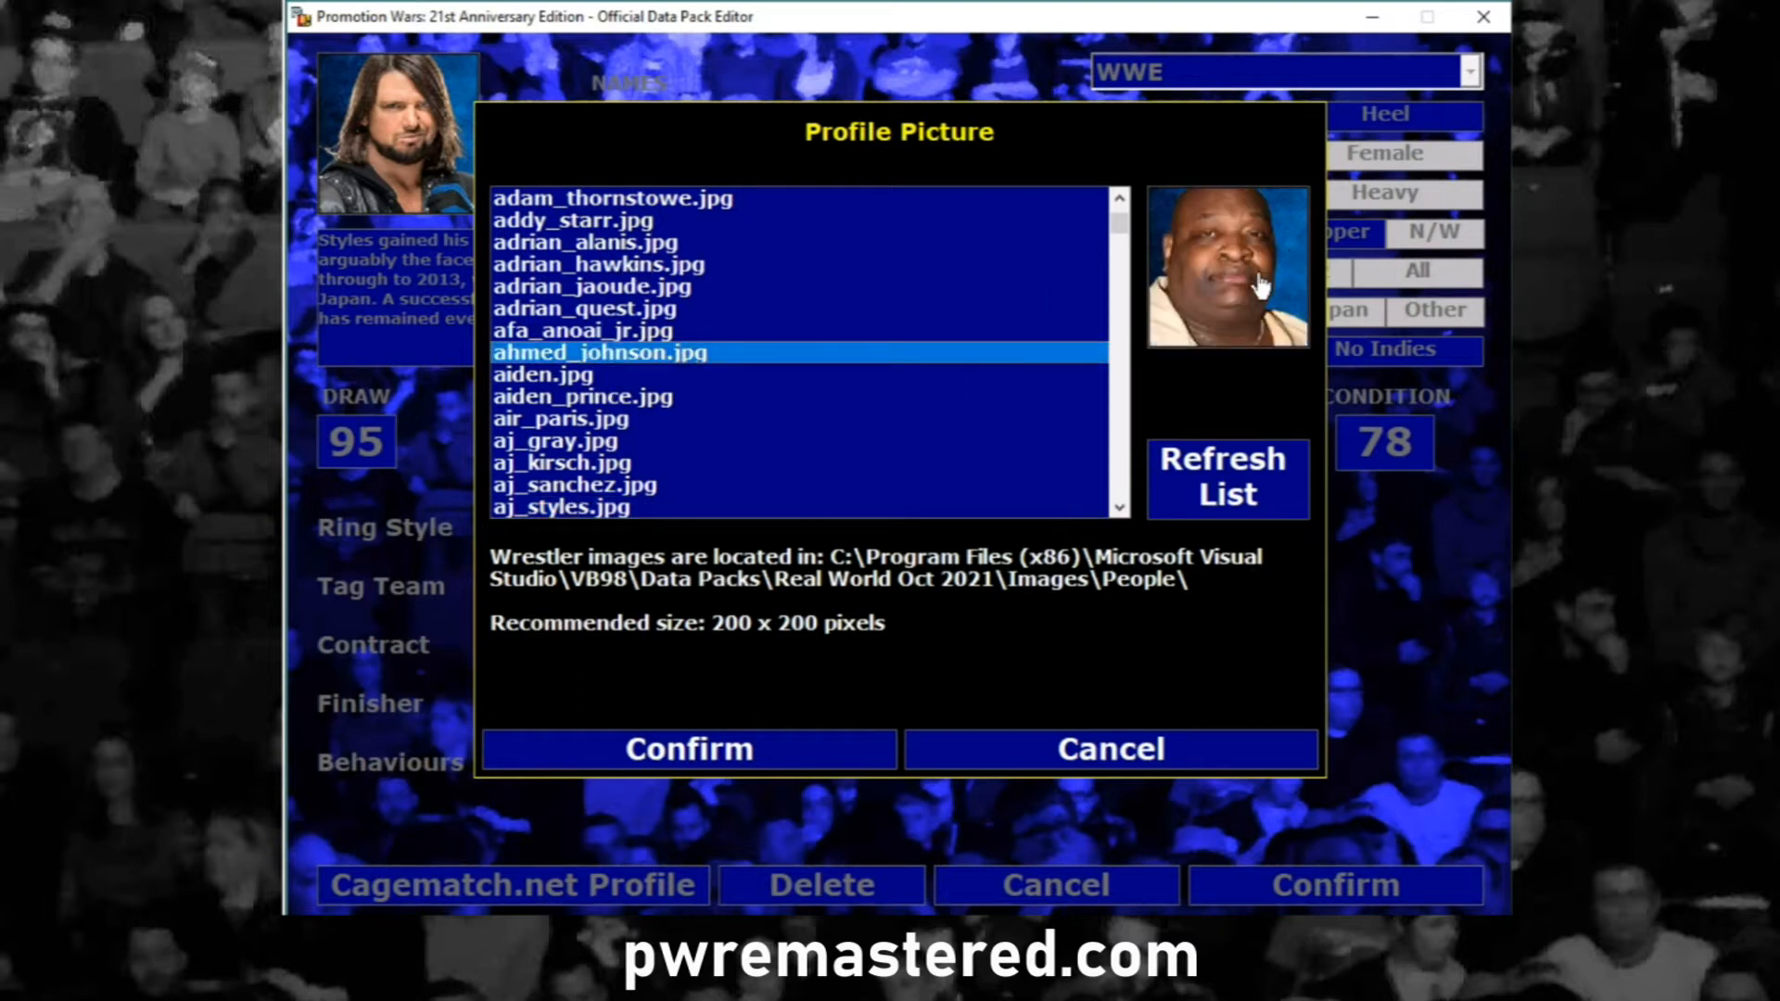
{"action": "left_click", "coordinate": [776, 749]}
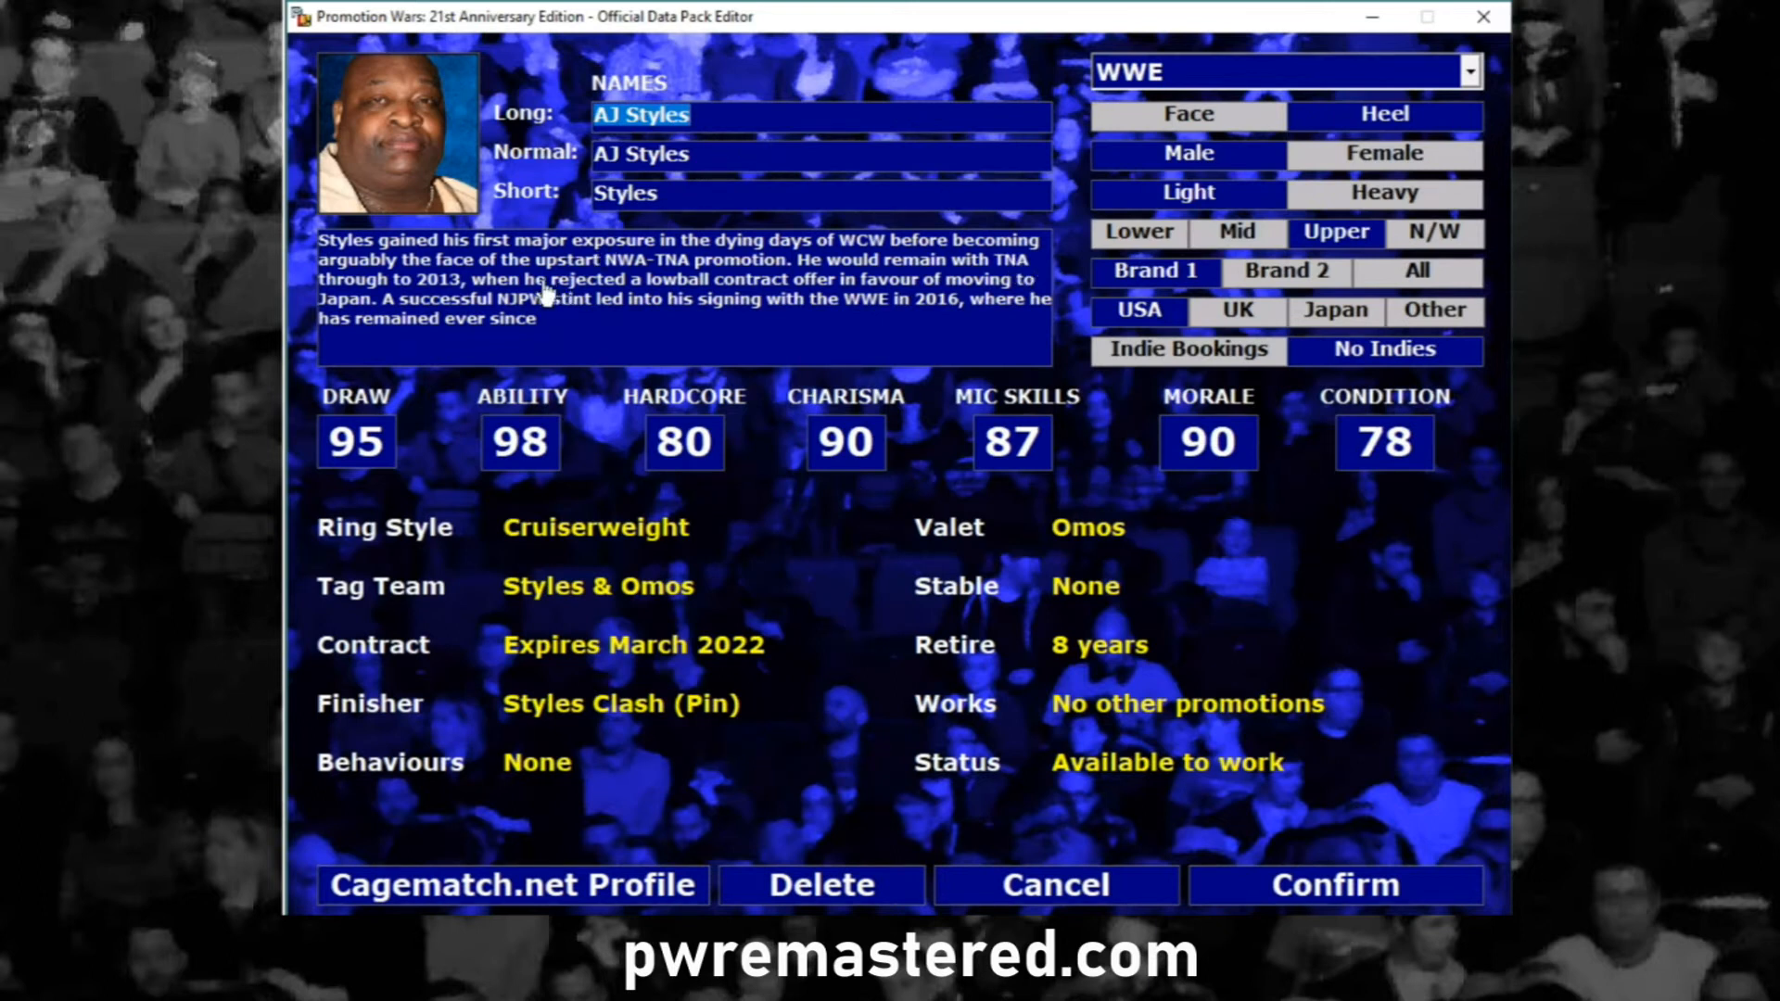
Try adding filler text to the end of AJ Styles' description to preview its in-game appearance, and discard the edit
{"action": "left_click", "coordinate": [657, 290]}
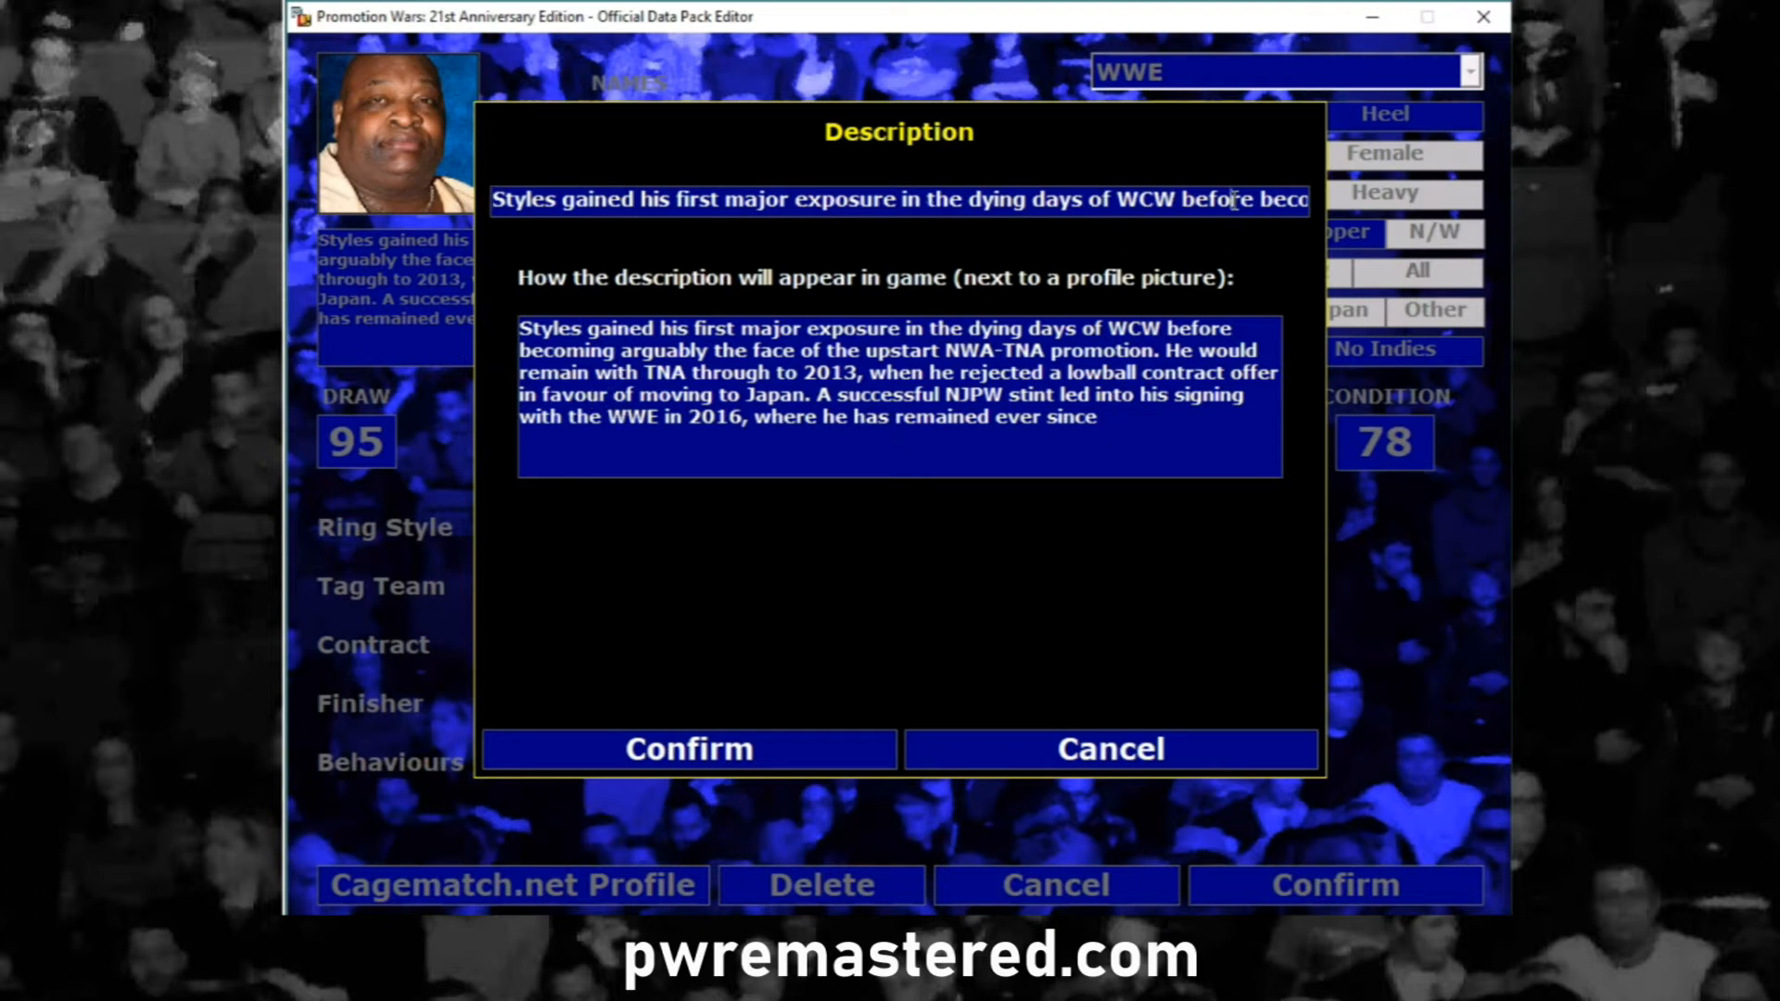
{"action": "key", "text": "End"}
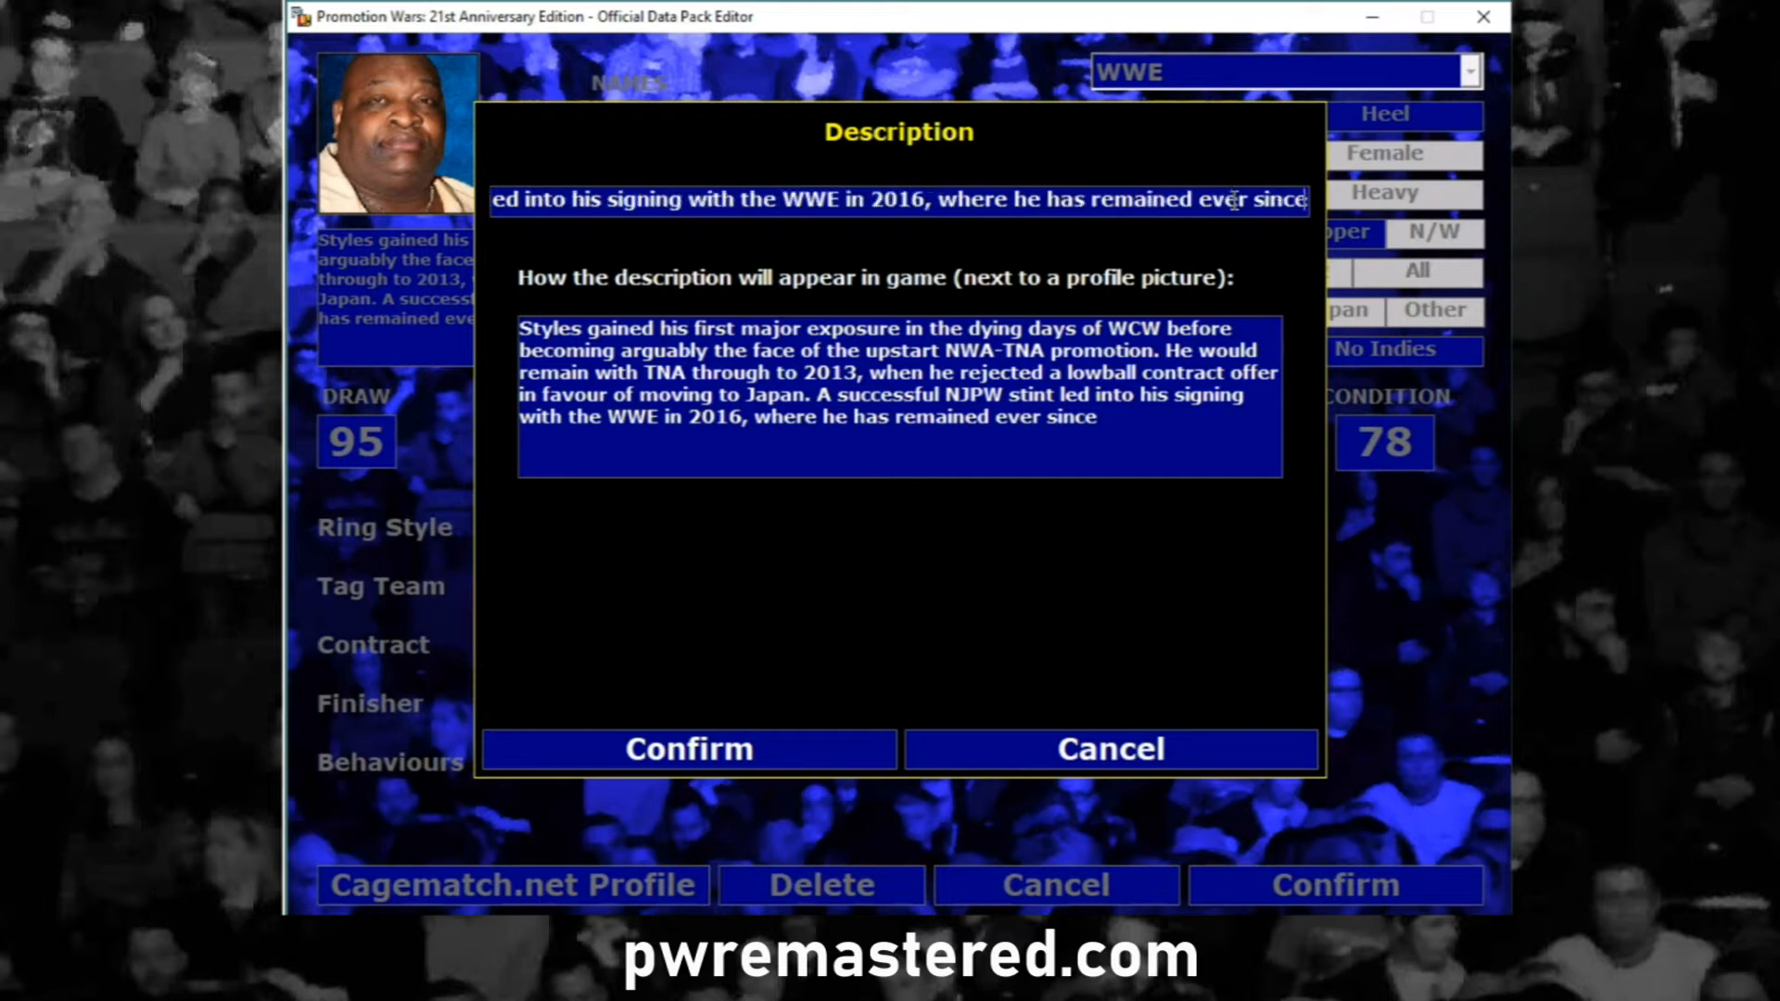
{"action": "type", "text": "hijhishih iuhi"}
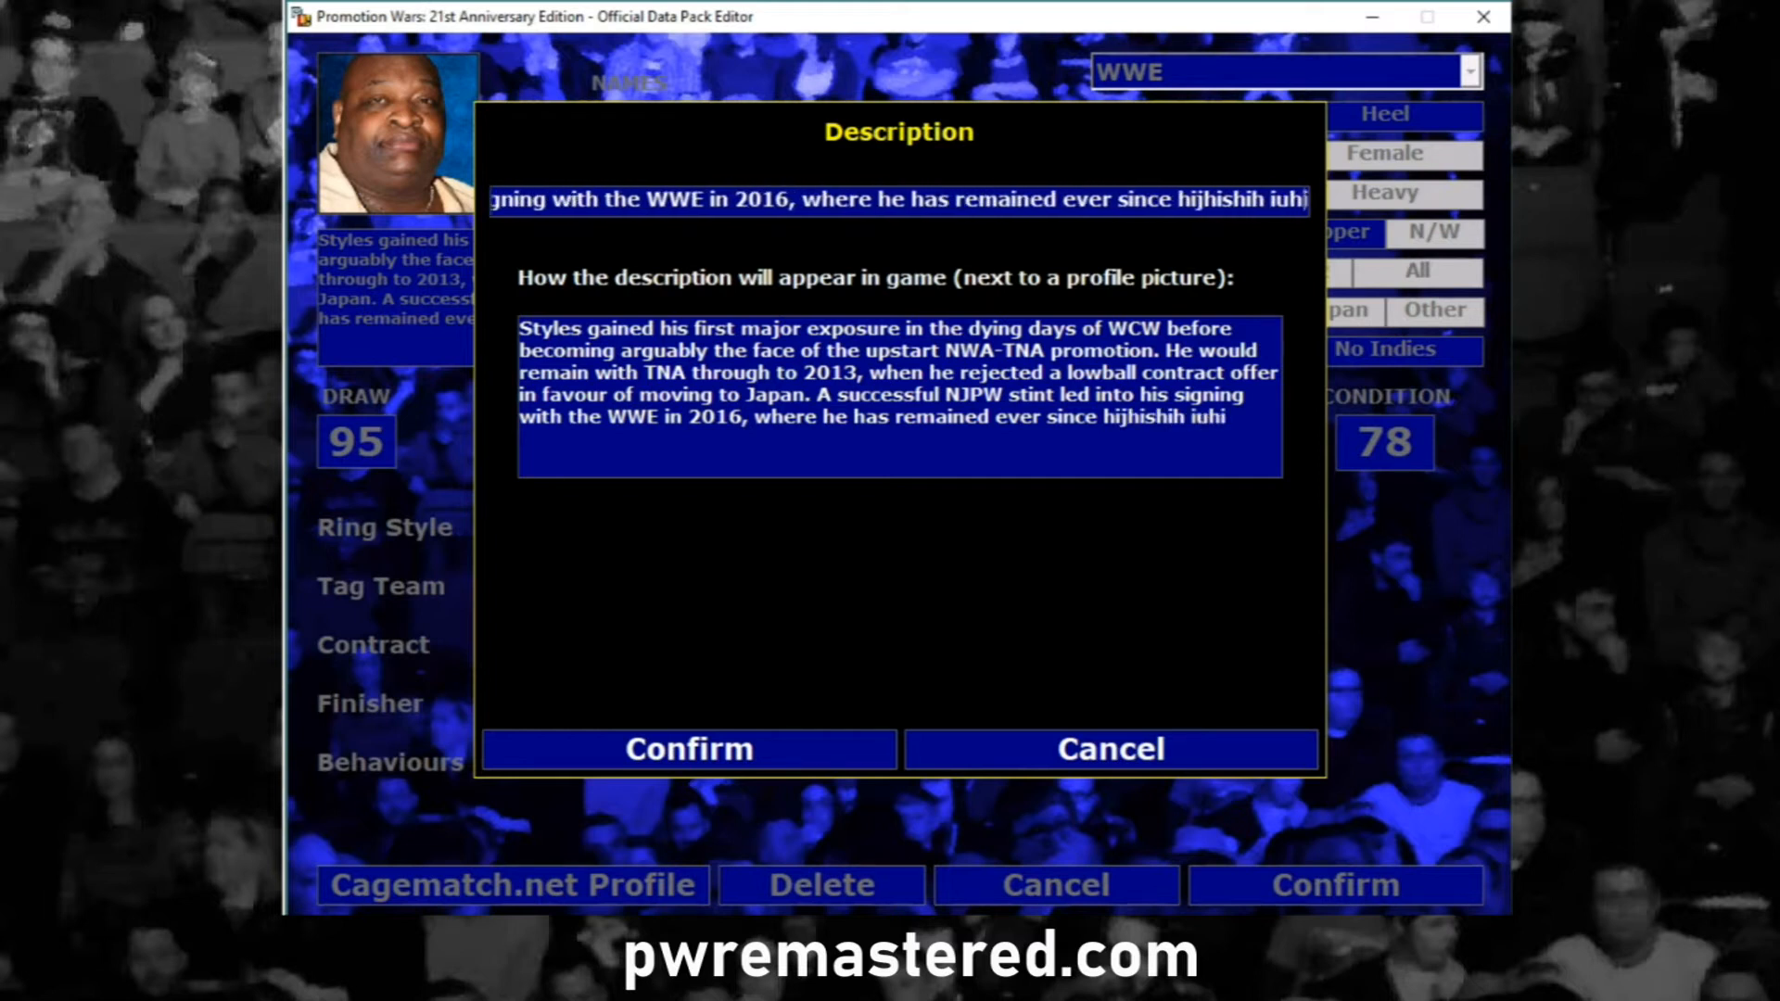
{"action": "type", "text": "uhi uhasiudhiuahdiuhdiuahiudhiuhd asiuh iouhdisah"}
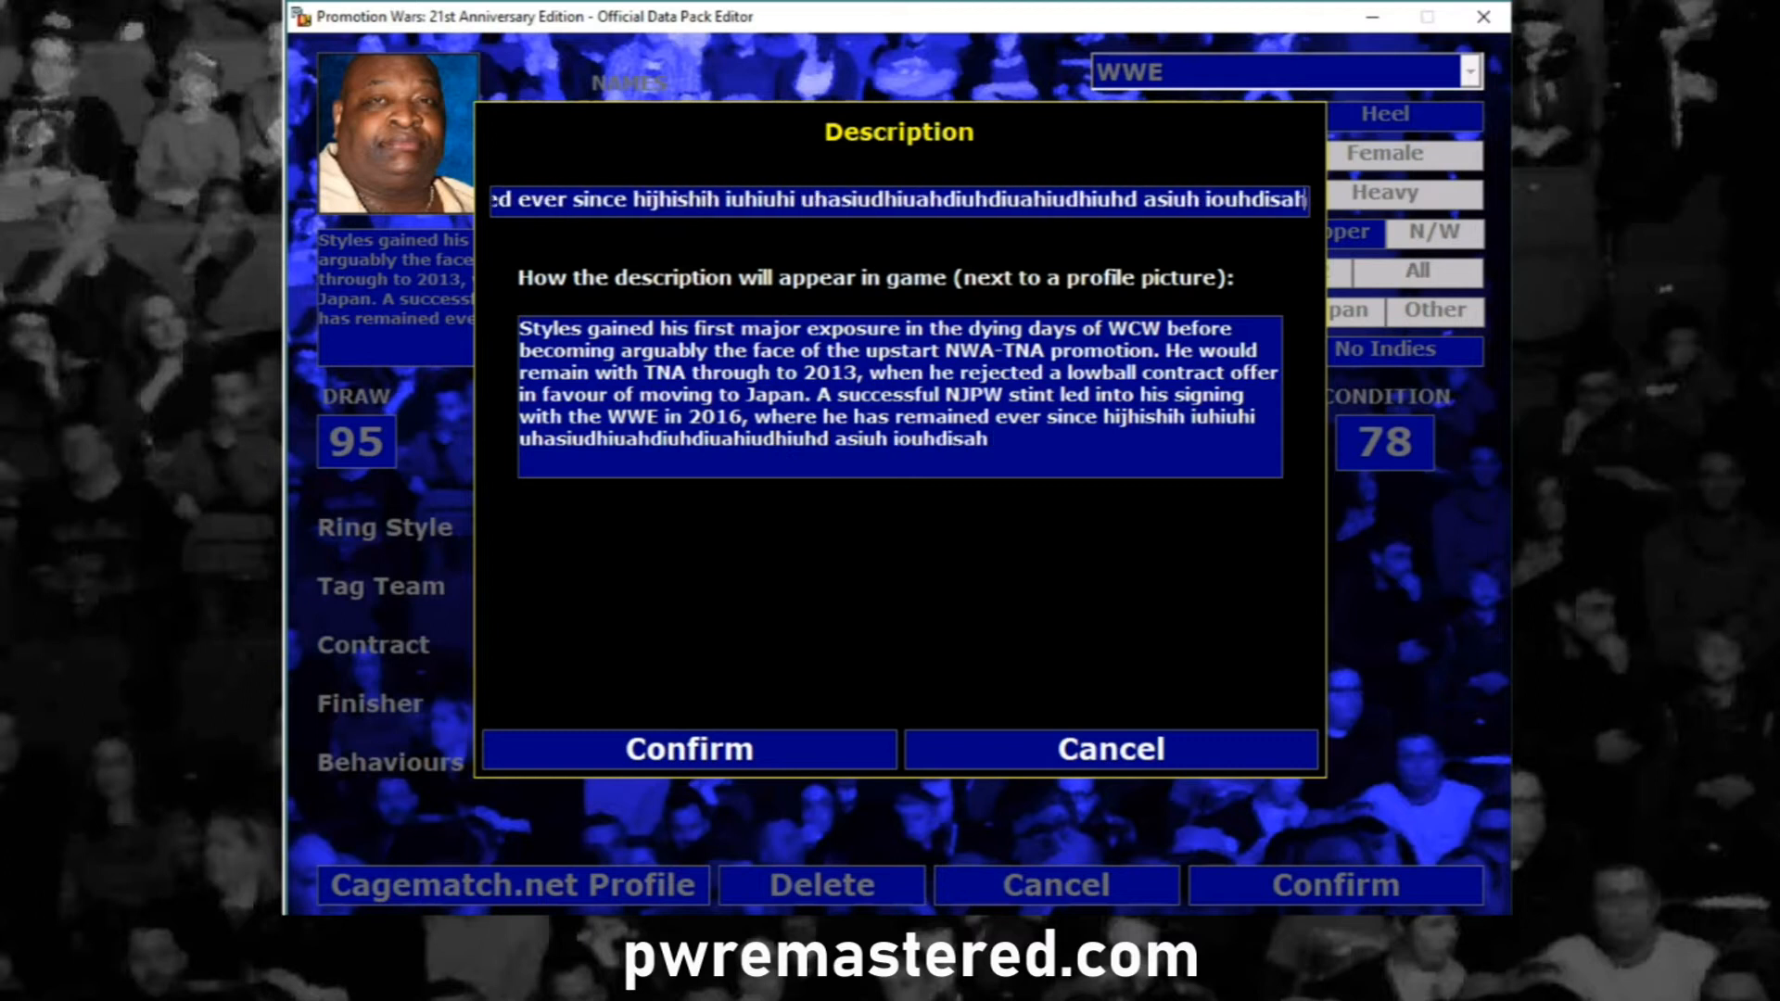
{"action": "type", "text": "iudashiduhasiudhisauhdiuh iusdh iuhasiudho iuashdi ahioduhiuh"}
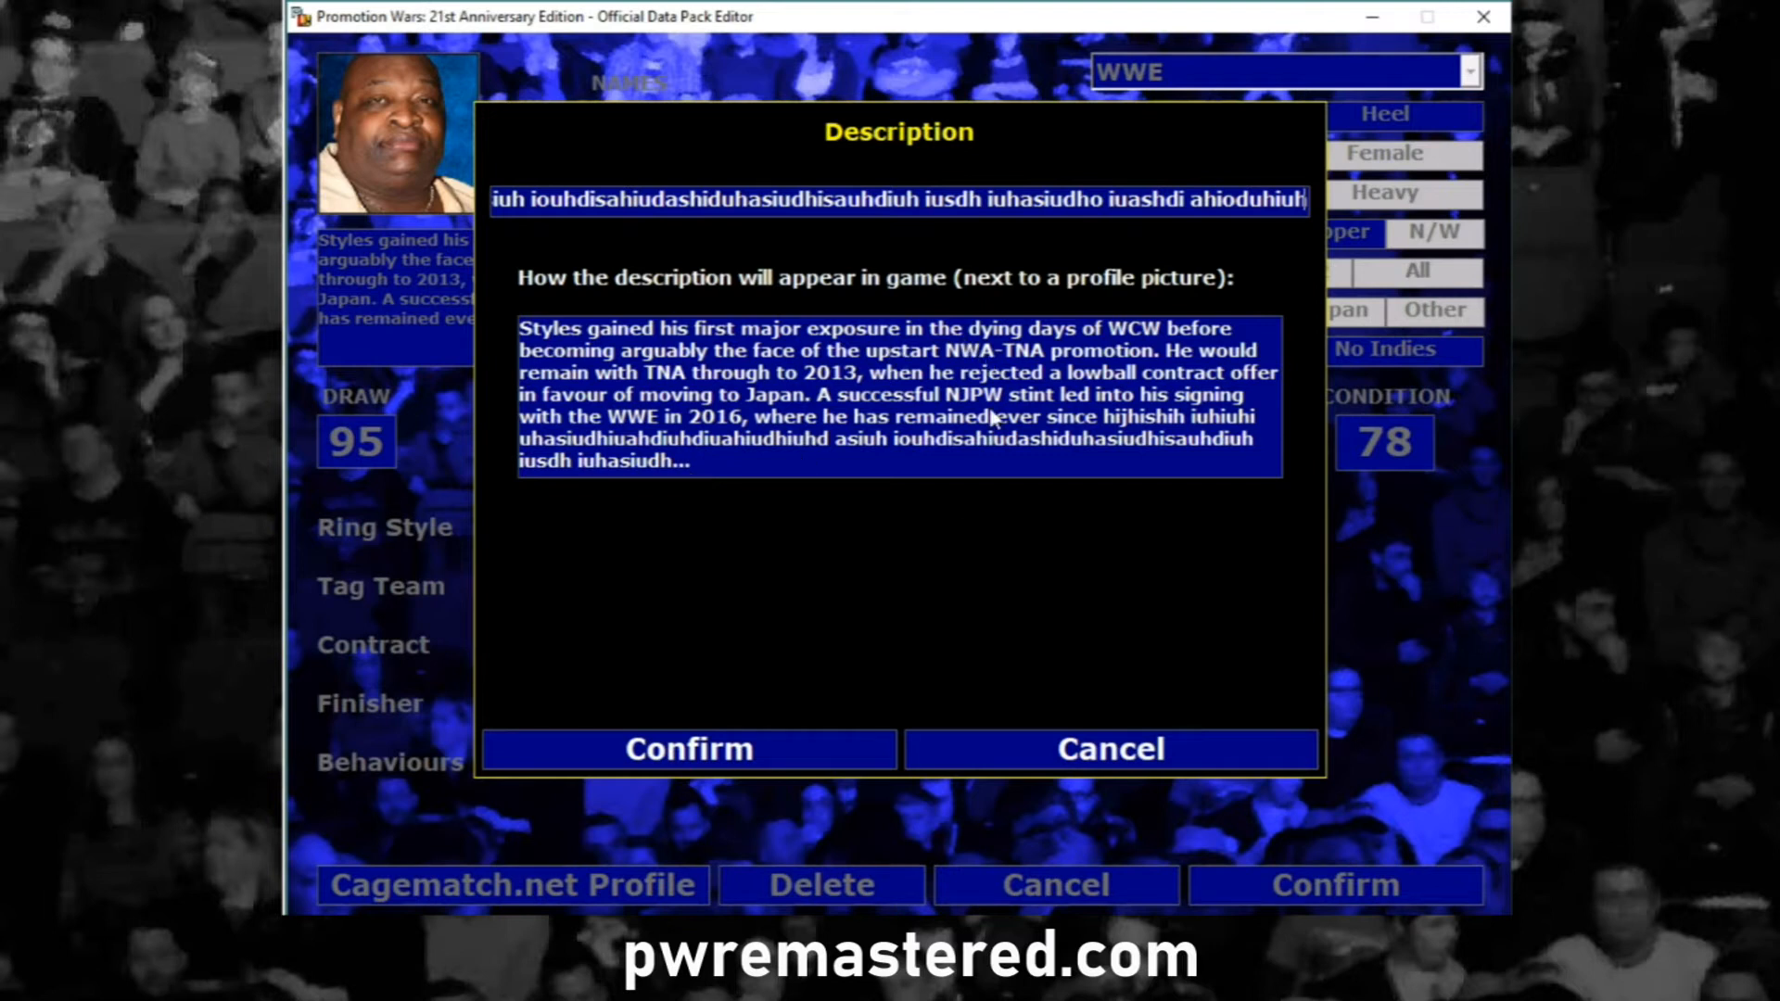
{"action": "left_click", "coordinate": [1043, 756]}
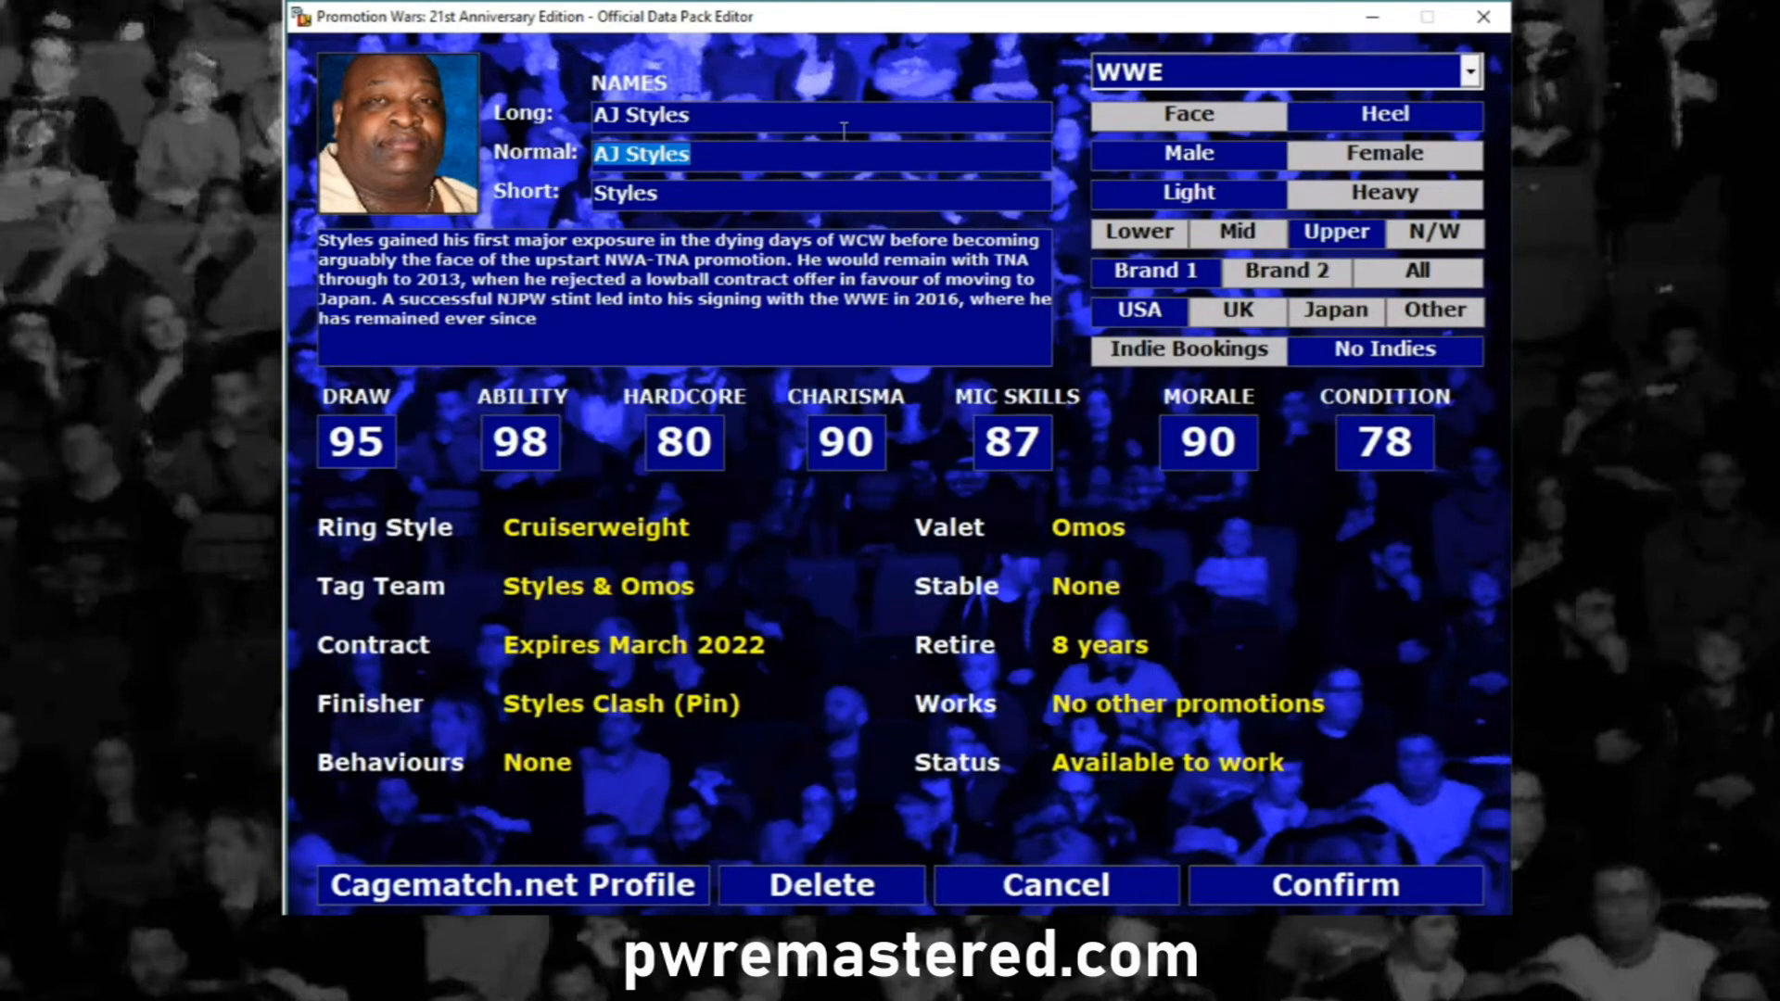
Keep WWE as AJ Styles' promotion and set the profile to Face, Female and Heavy
{"action": "left_click", "coordinate": [1471, 74]}
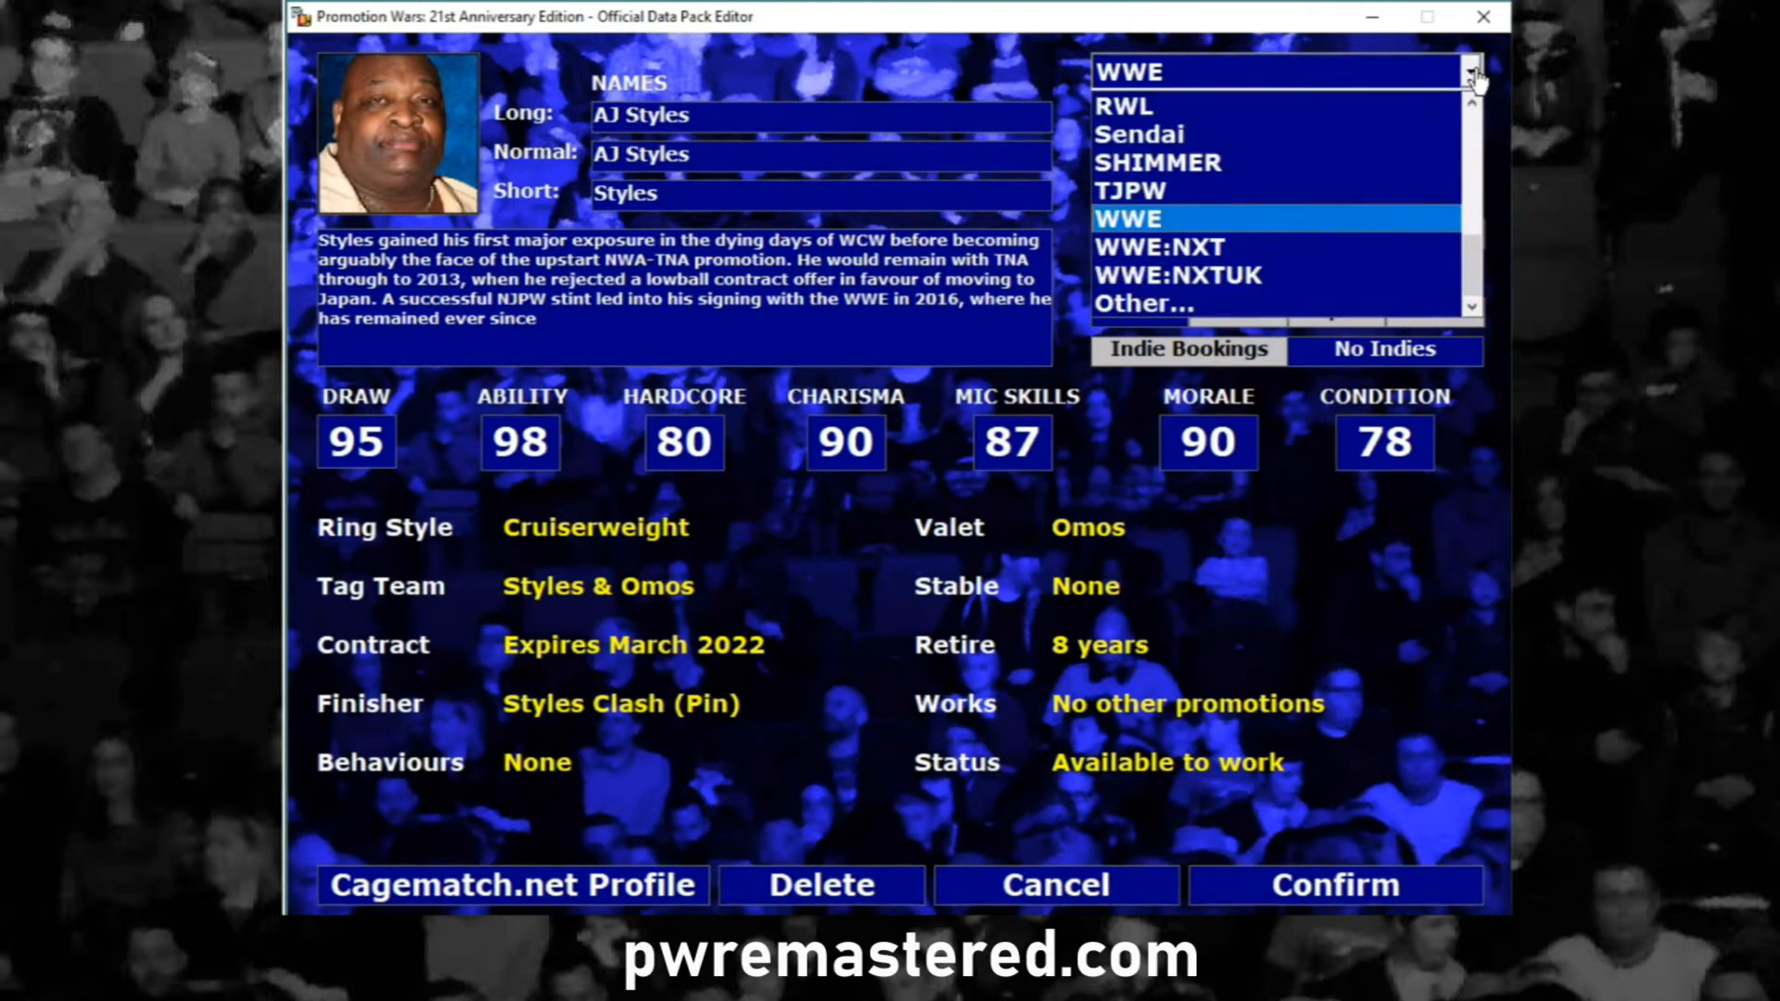
{"action": "mouse_move", "coordinate": [1473, 264]}
{"action": "left_mouse_down"}
{"action": "mouse_move", "coordinate": [1477, 139]}
{"action": "mouse_move", "coordinate": [1475, 278]}
{"action": "left_mouse_up"}
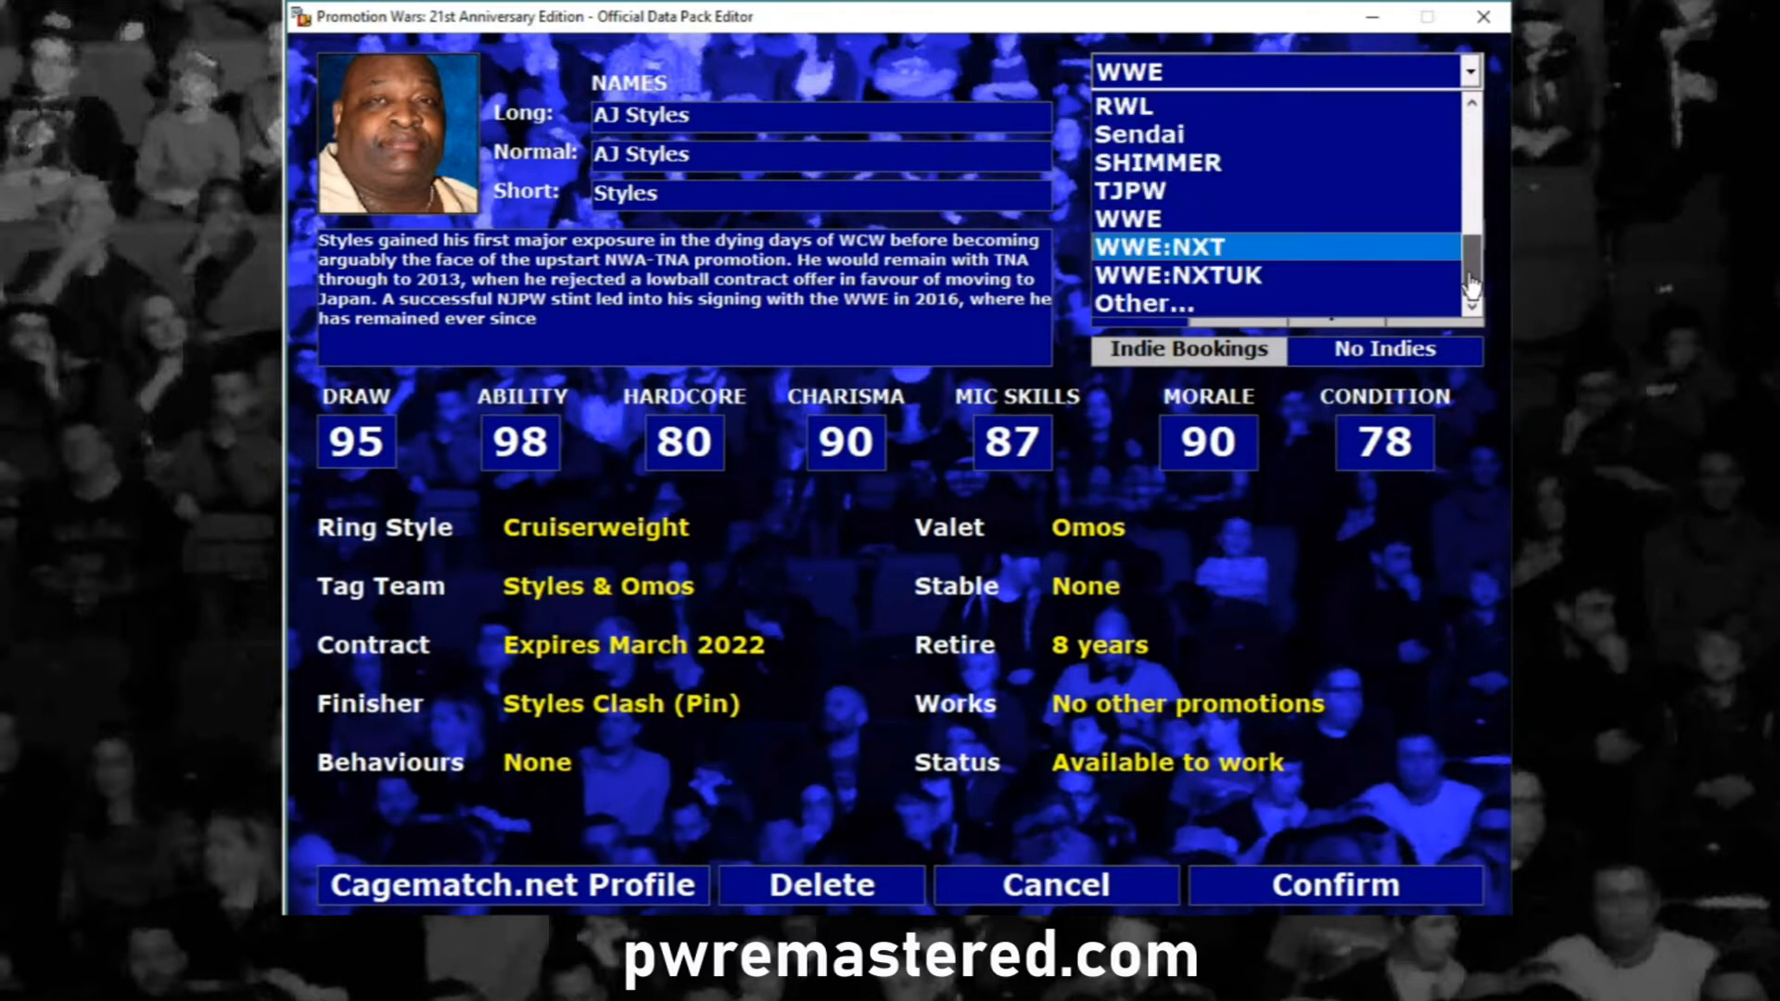
{"action": "left_click", "coordinate": [1216, 221]}
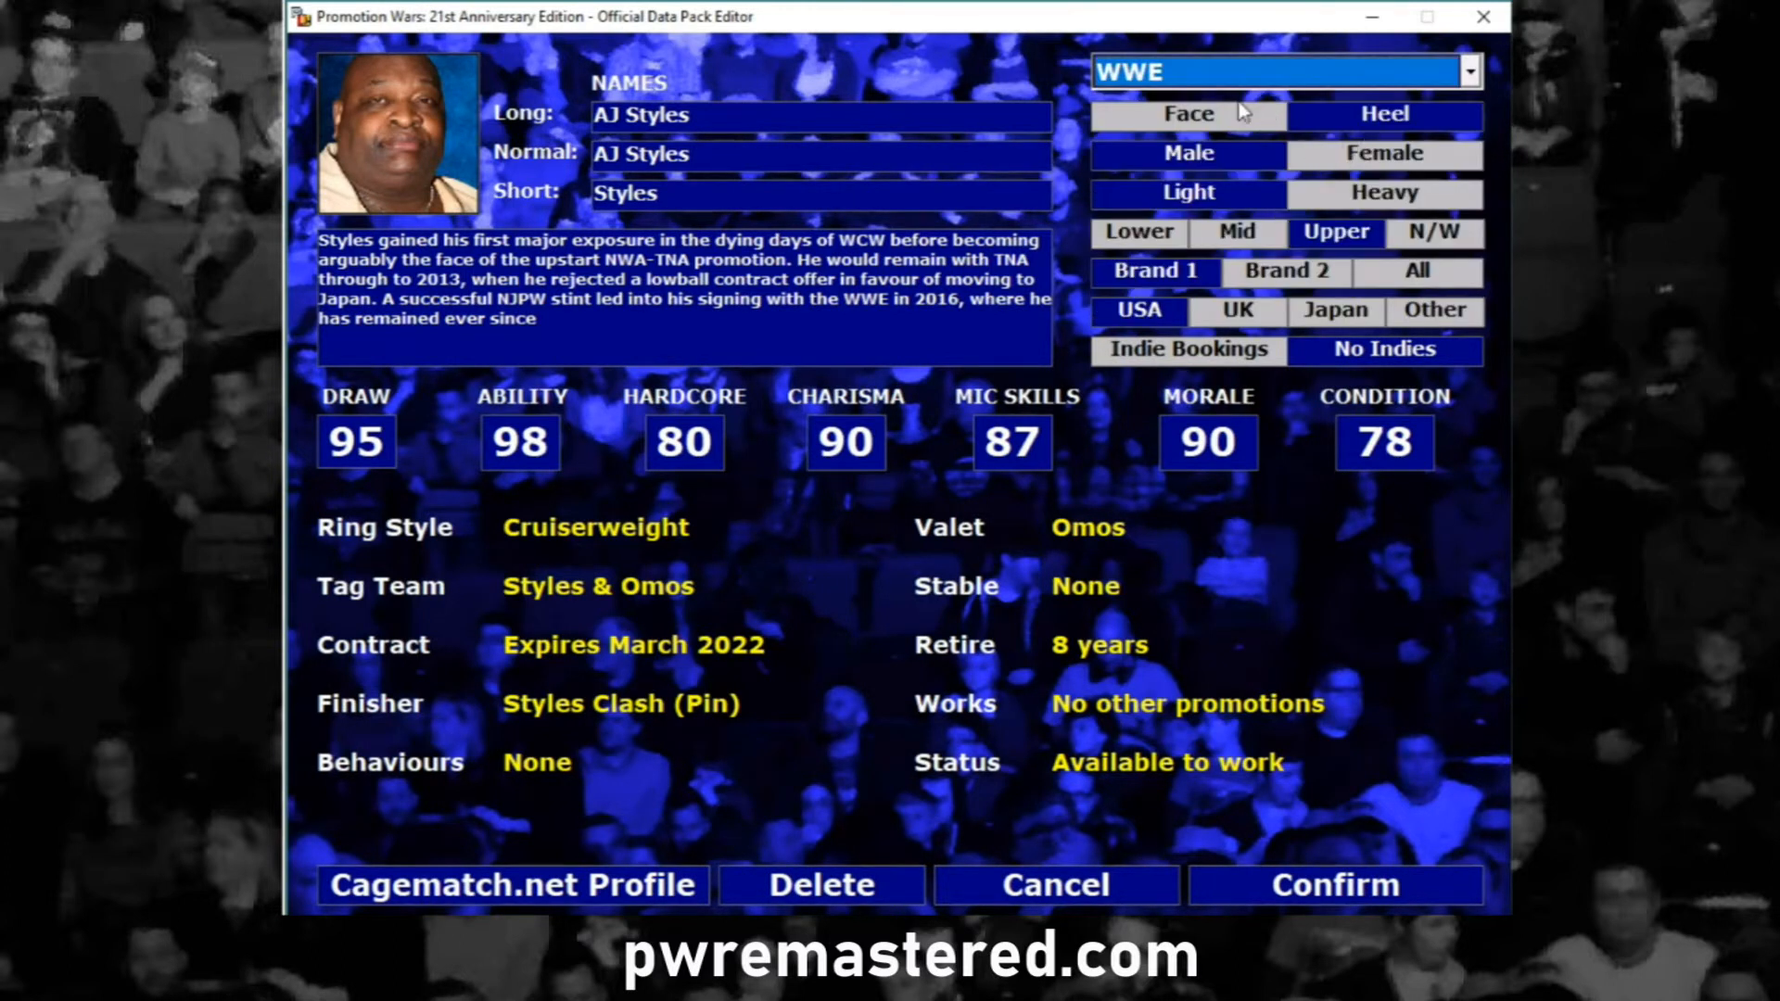
{"action": "left_click", "coordinate": [1241, 125]}
{"action": "left_click", "coordinate": [1344, 163]}
{"action": "left_click", "coordinate": [1326, 195]}
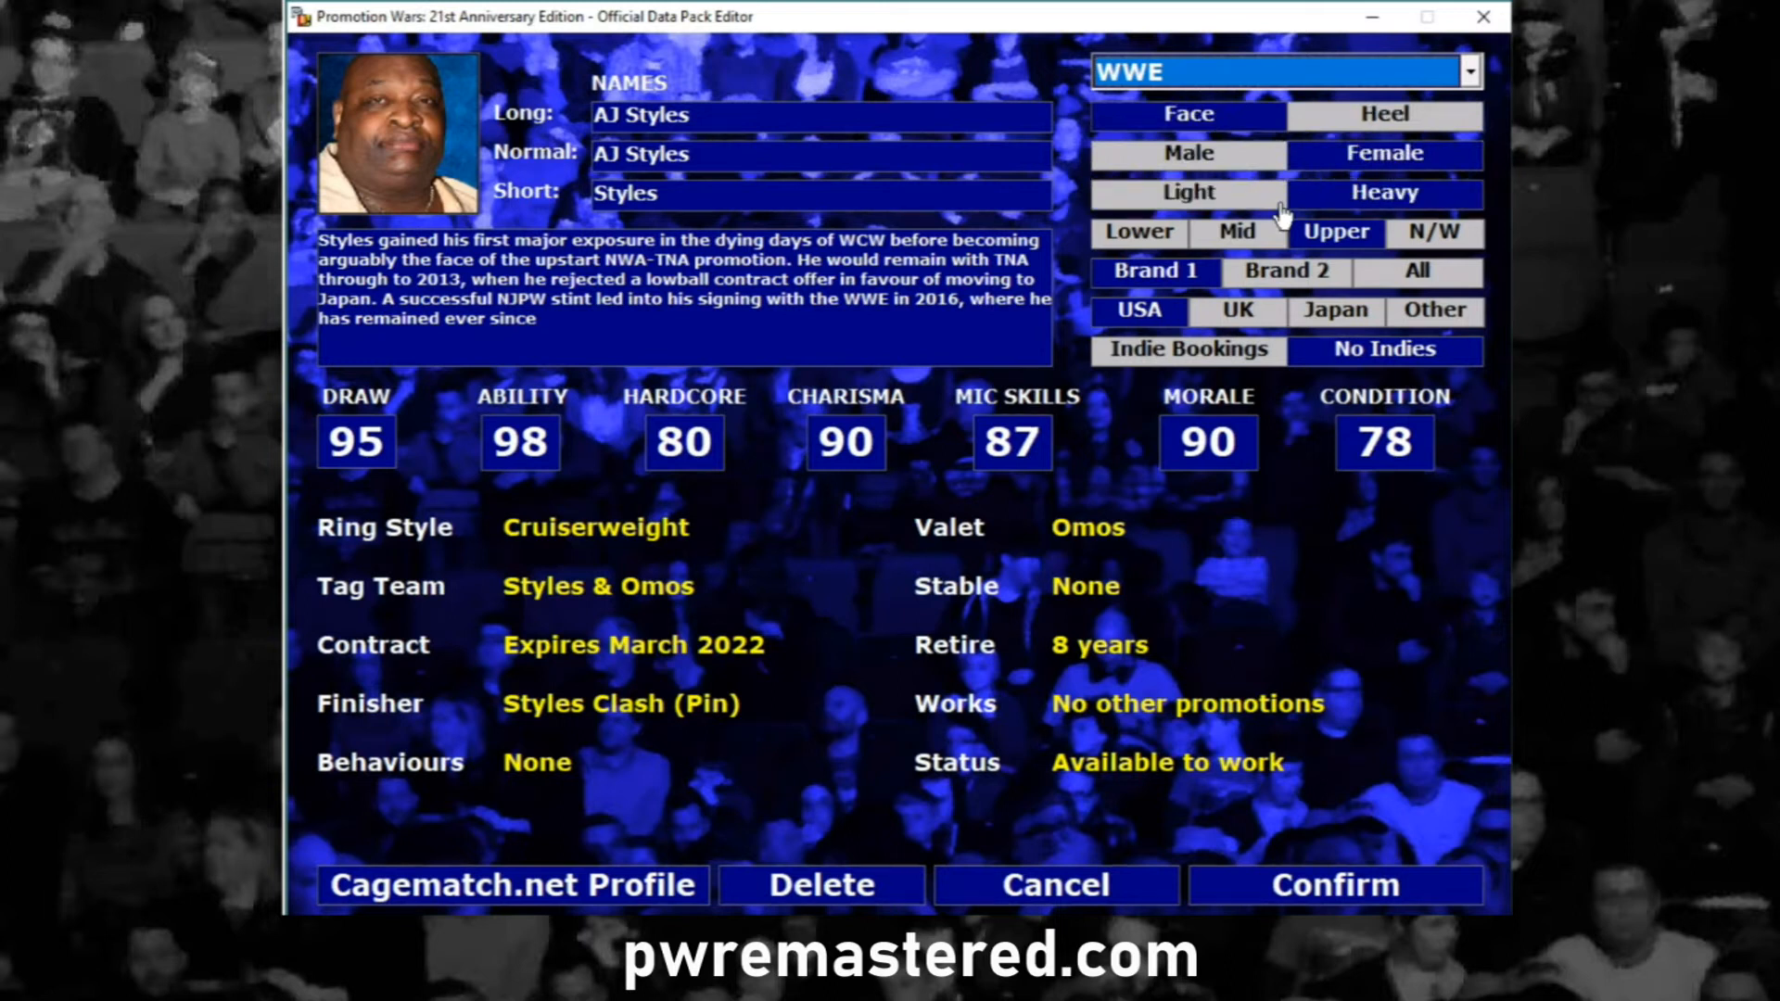
Try the card position and brand options, ending on Upper and Brand 1, and discard all changes to AJ Styles' profile
{"action": "left_click", "coordinate": [1159, 243]}
{"action": "left_click", "coordinate": [1238, 239]}
{"action": "left_click", "coordinate": [1340, 240]}
{"action": "left_click", "coordinate": [1305, 282]}
{"action": "left_click", "coordinate": [1402, 283]}
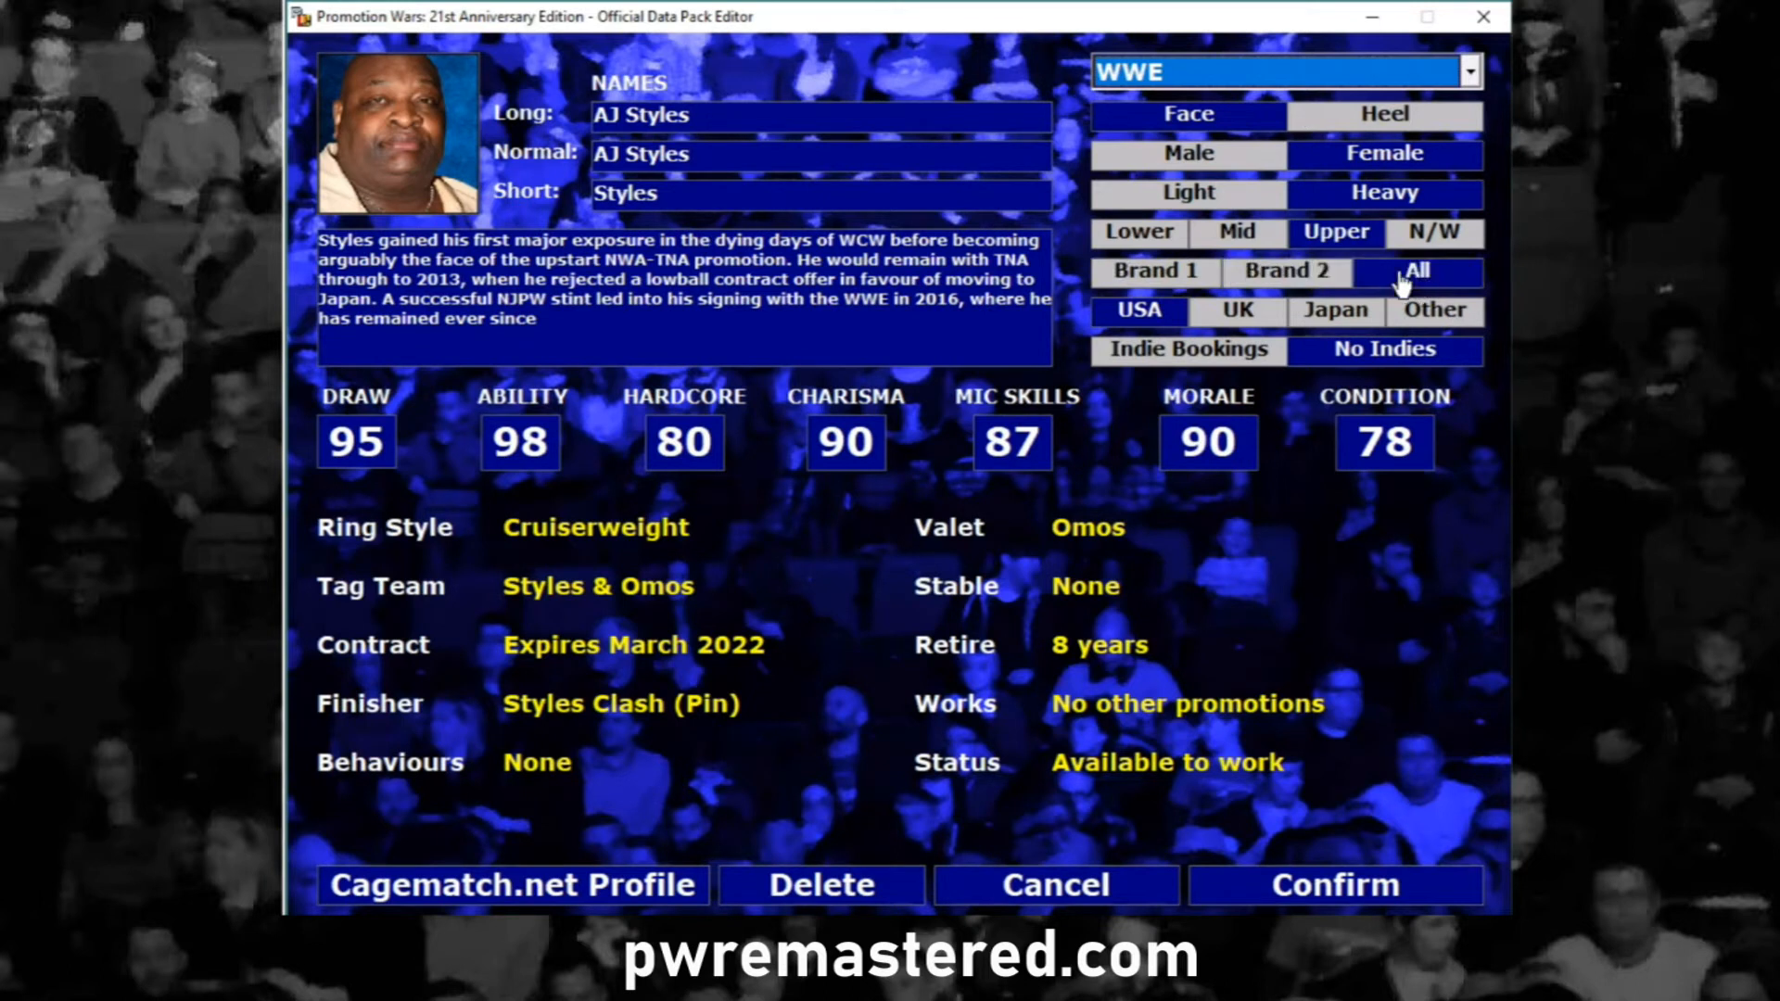
{"action": "left_click", "coordinate": [1185, 283]}
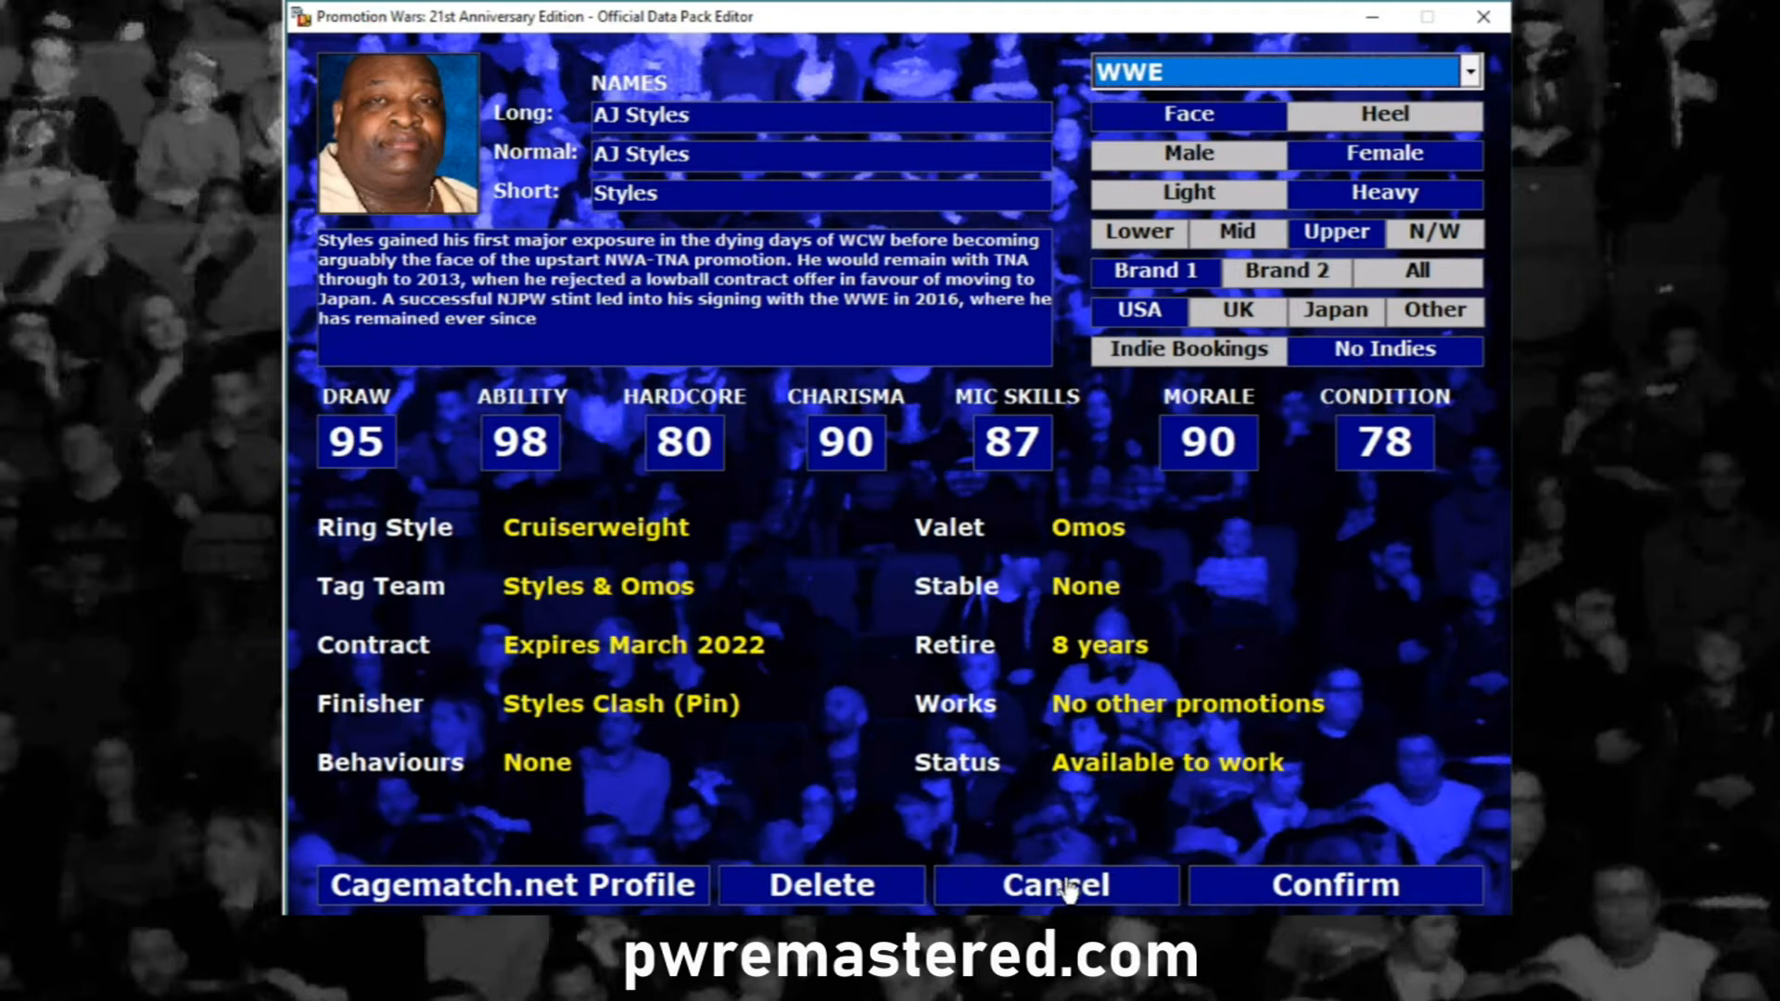
{"action": "left_click", "coordinate": [1102, 877]}
{"action": "left_click", "coordinate": [845, 536]}
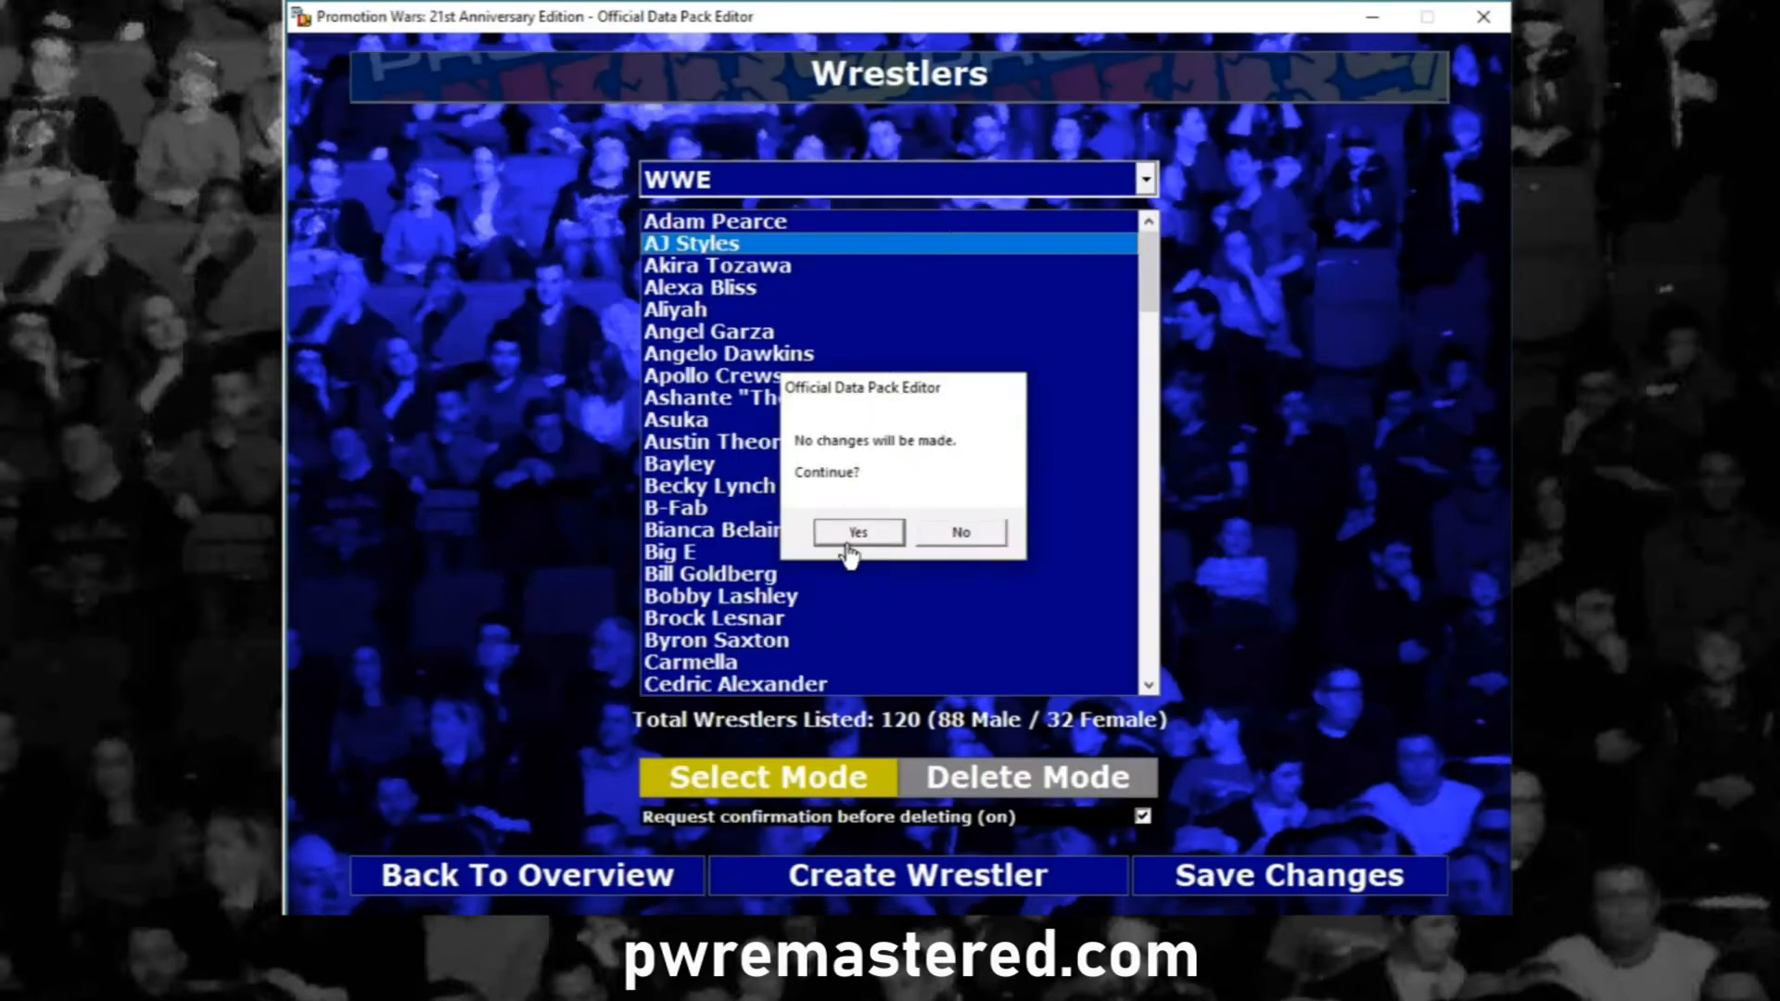
{"action": "left_click", "coordinate": [1146, 180]}
{"action": "scroll", "coordinate": [983, 288], "scroll_direction": "up", "scroll_amount": 5}
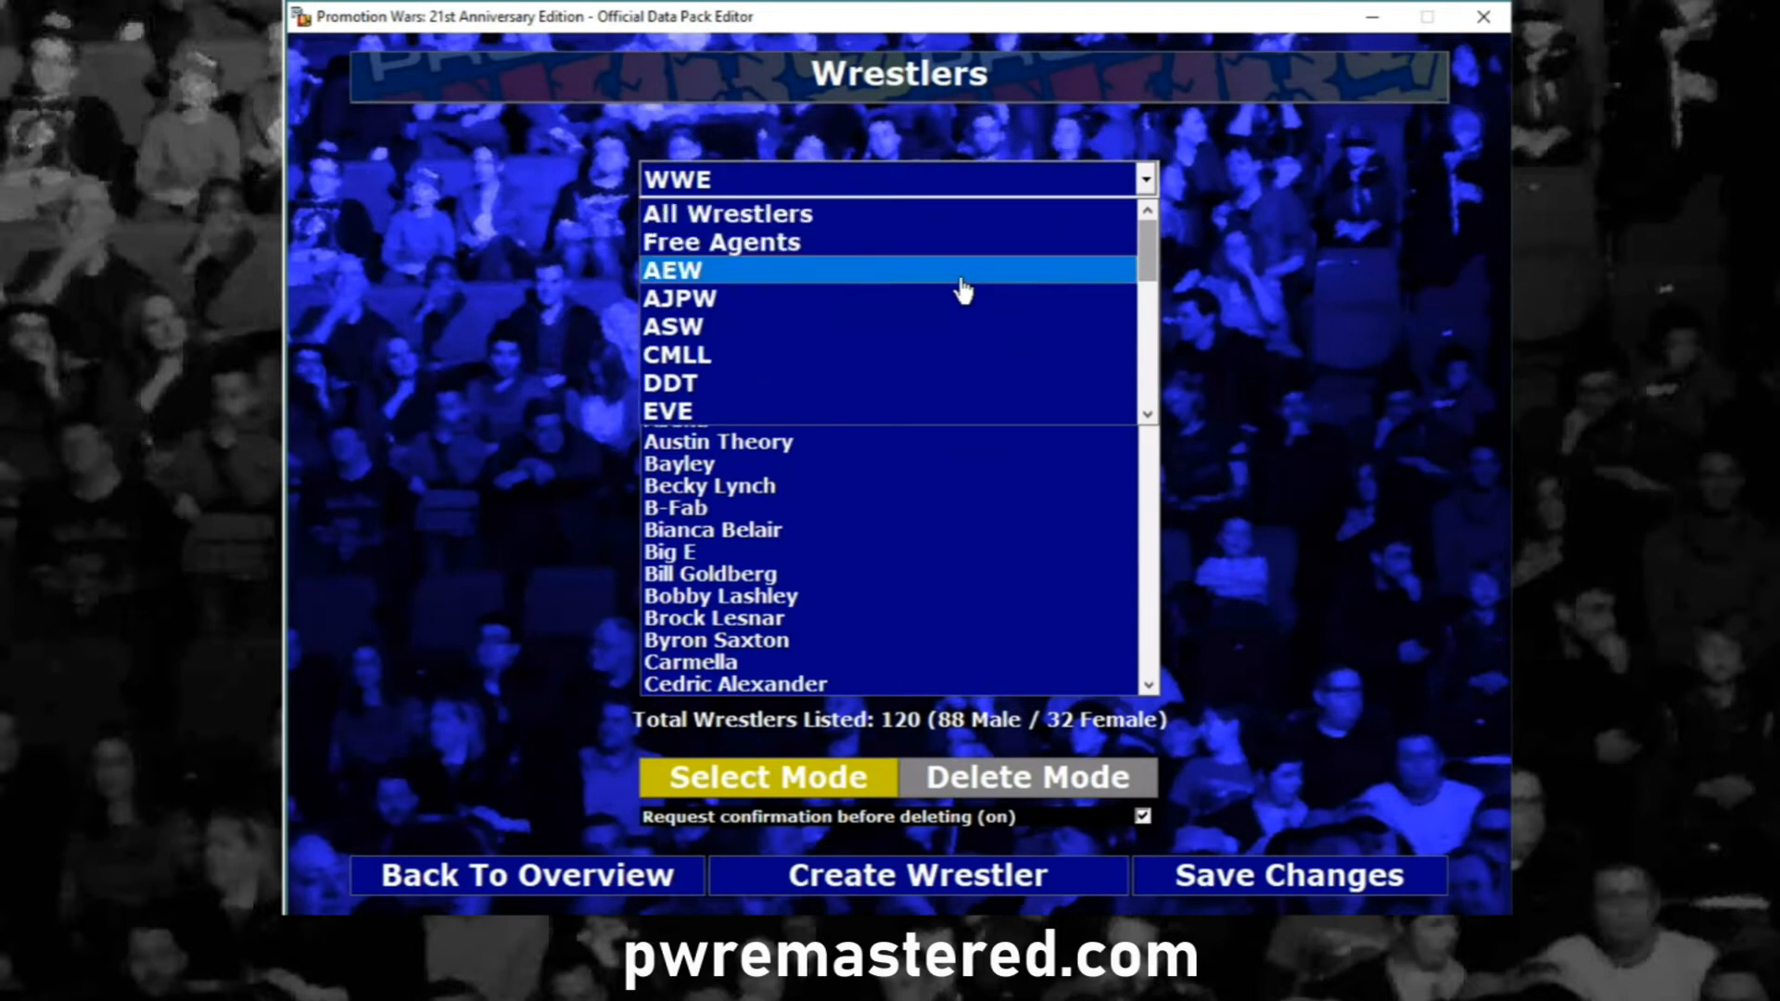
{"action": "left_click", "coordinate": [809, 247]}
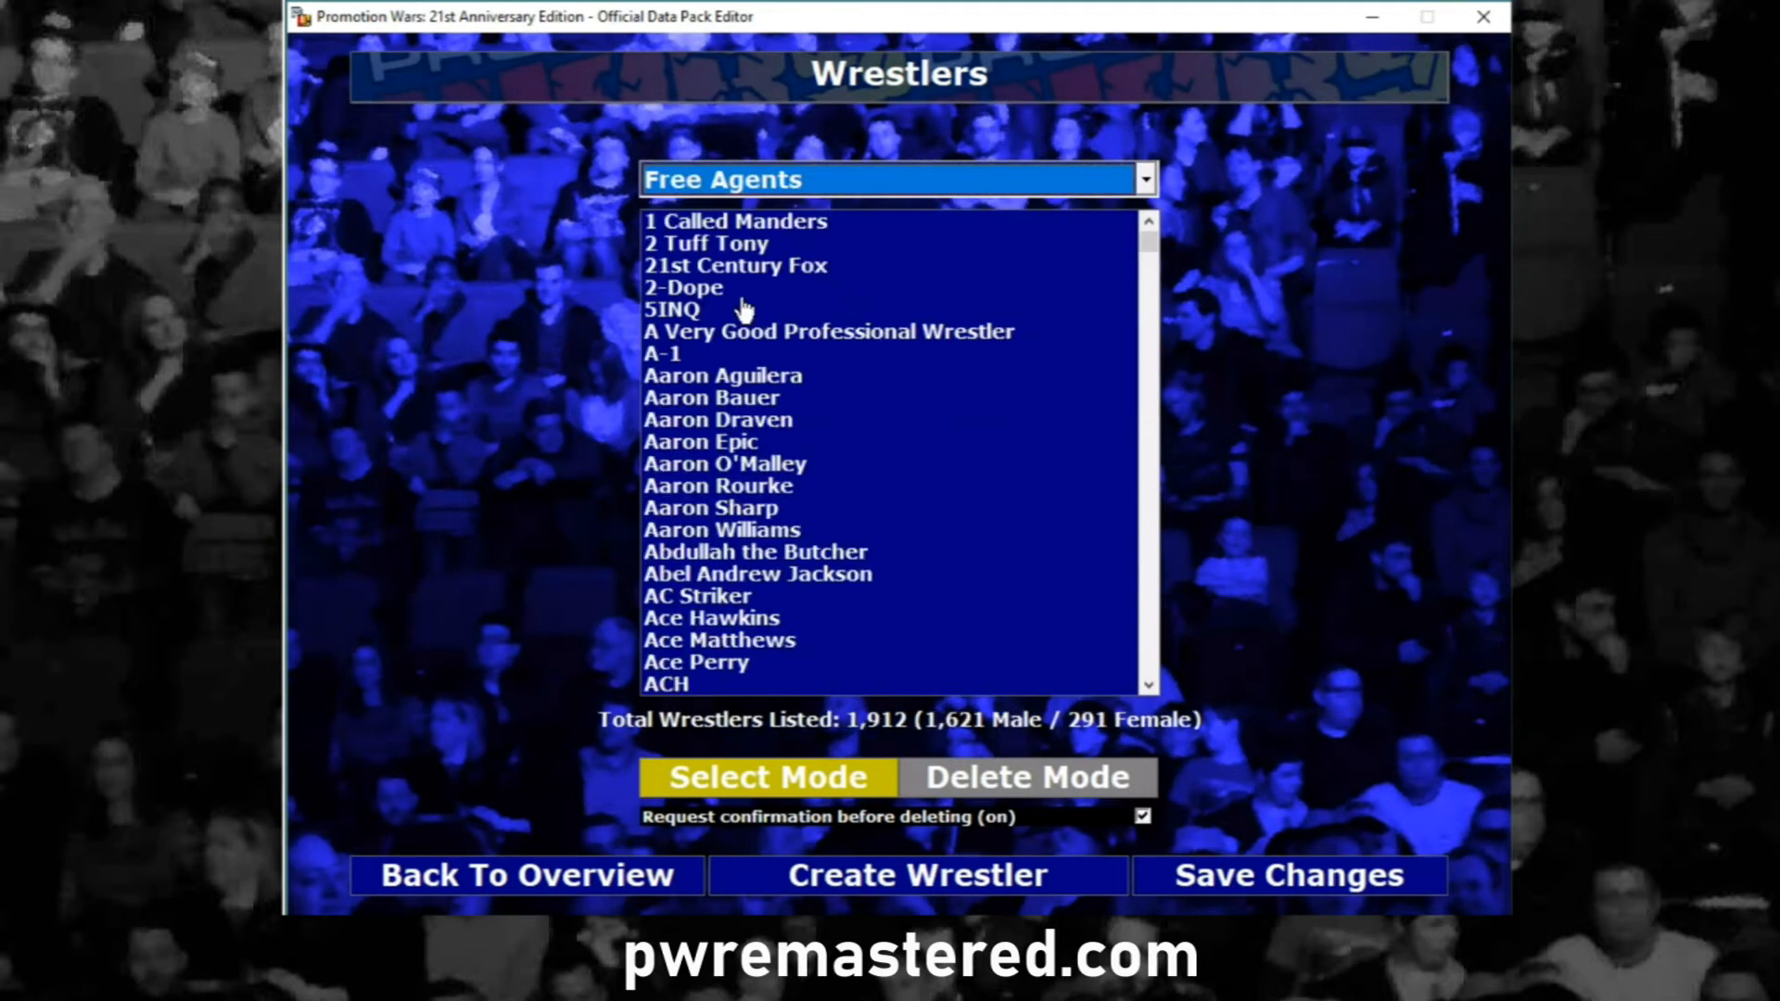
{"action": "left_click", "coordinate": [723, 246]}
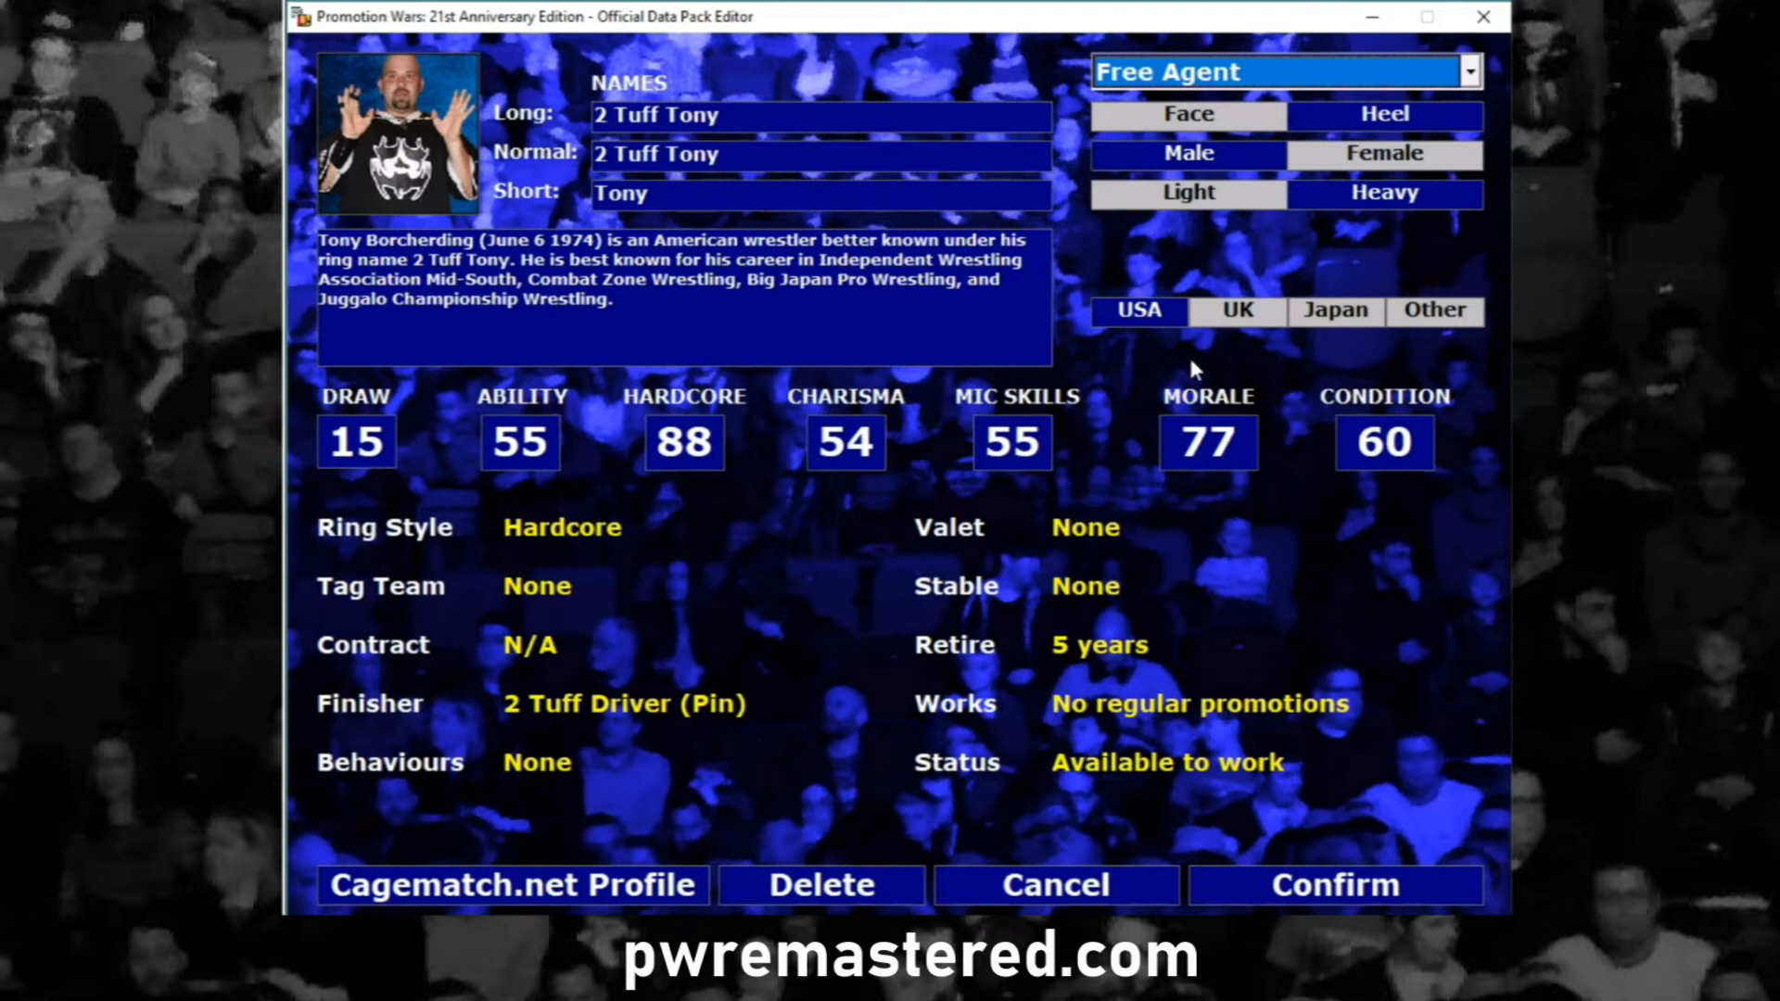
{"action": "left_click", "coordinate": [1055, 886]}
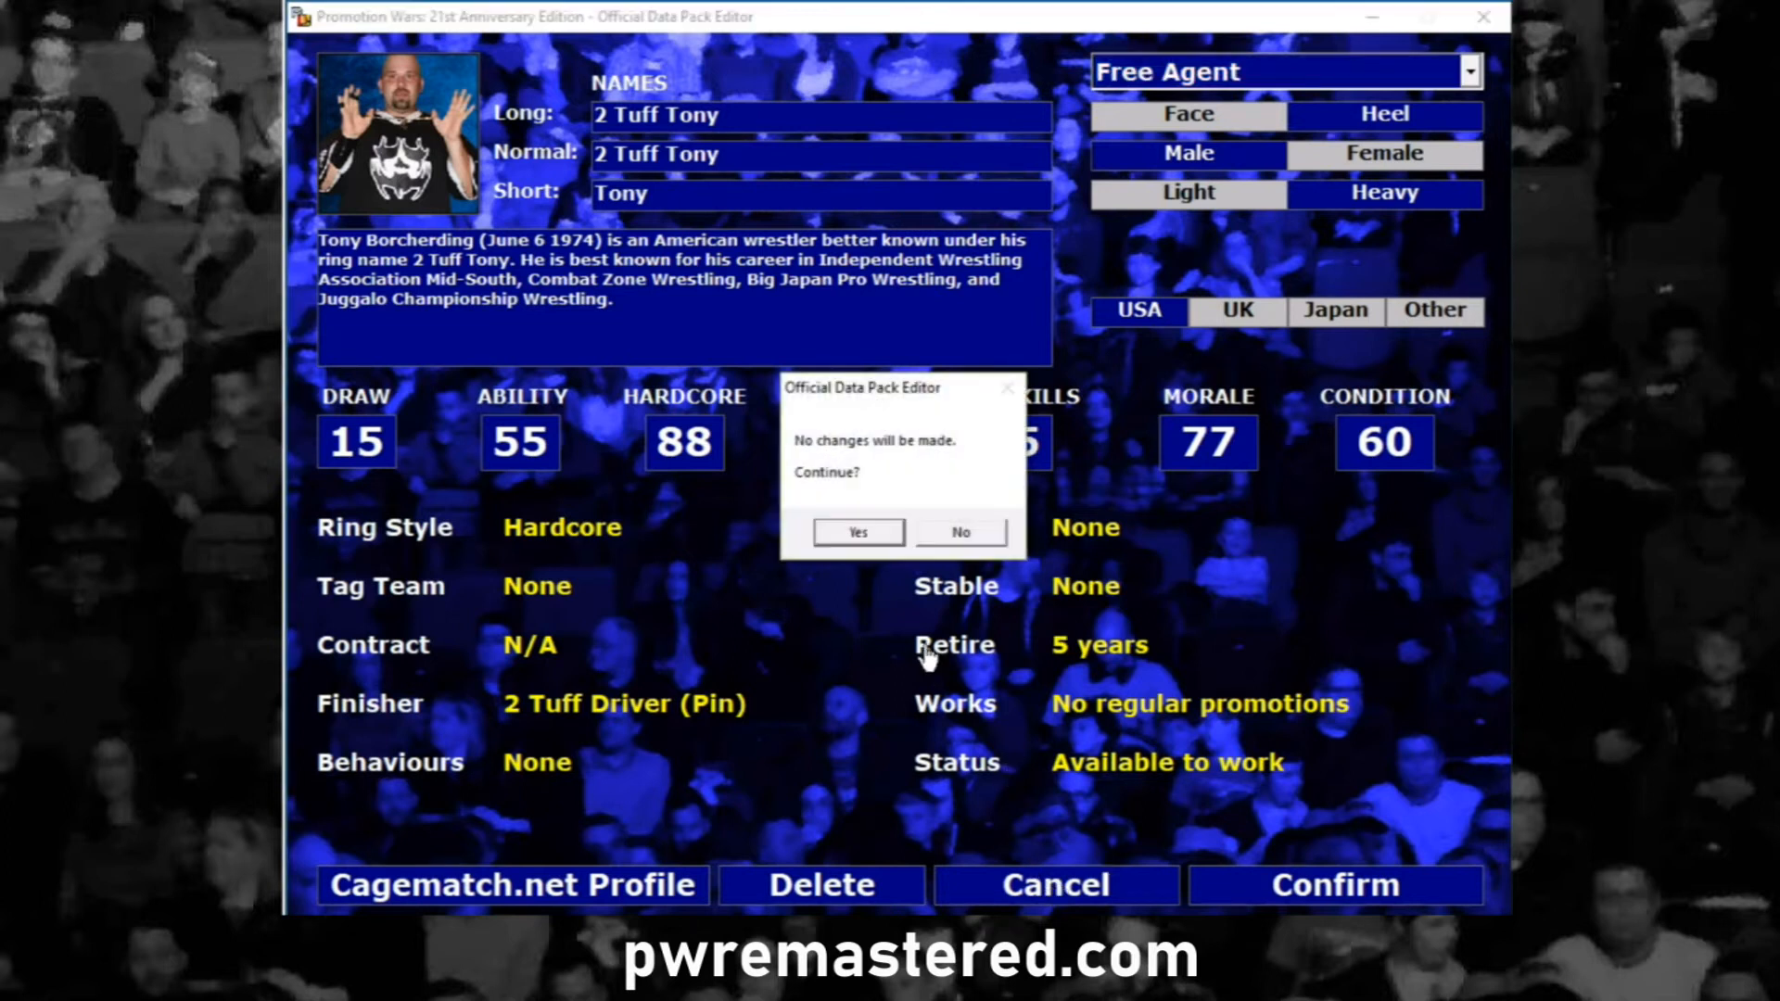
{"action": "left_click", "coordinate": [861, 536]}
Filter the wrestler list to AEW and browse to the end of the roster
{"action": "left_click", "coordinate": [1146, 179]}
{"action": "left_click_drag", "start_coordinate": [1158, 262], "coordinate": [1113, 183]}
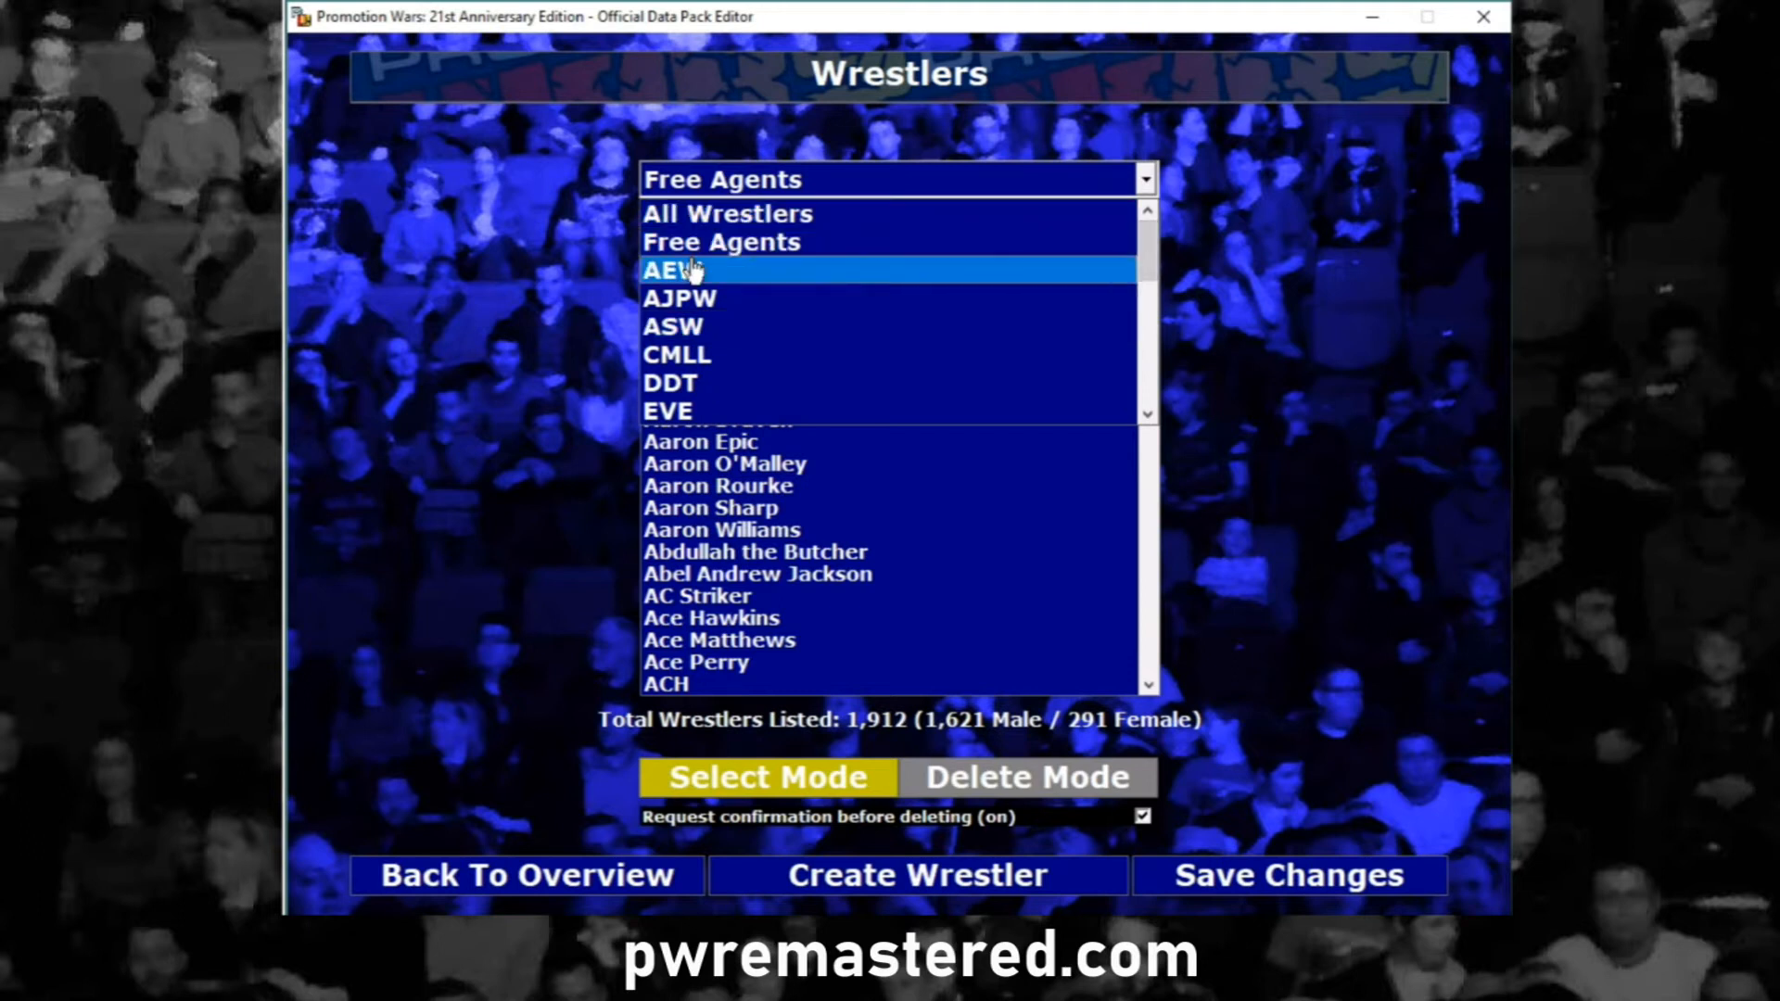
{"action": "left_click", "coordinate": [694, 270]}
{"action": "left_click_drag", "start_coordinate": [1141, 269], "coordinate": [783, 552]}
{"action": "scroll", "coordinate": [860, 621], "scroll_direction": "down", "scroll_amount": 3}
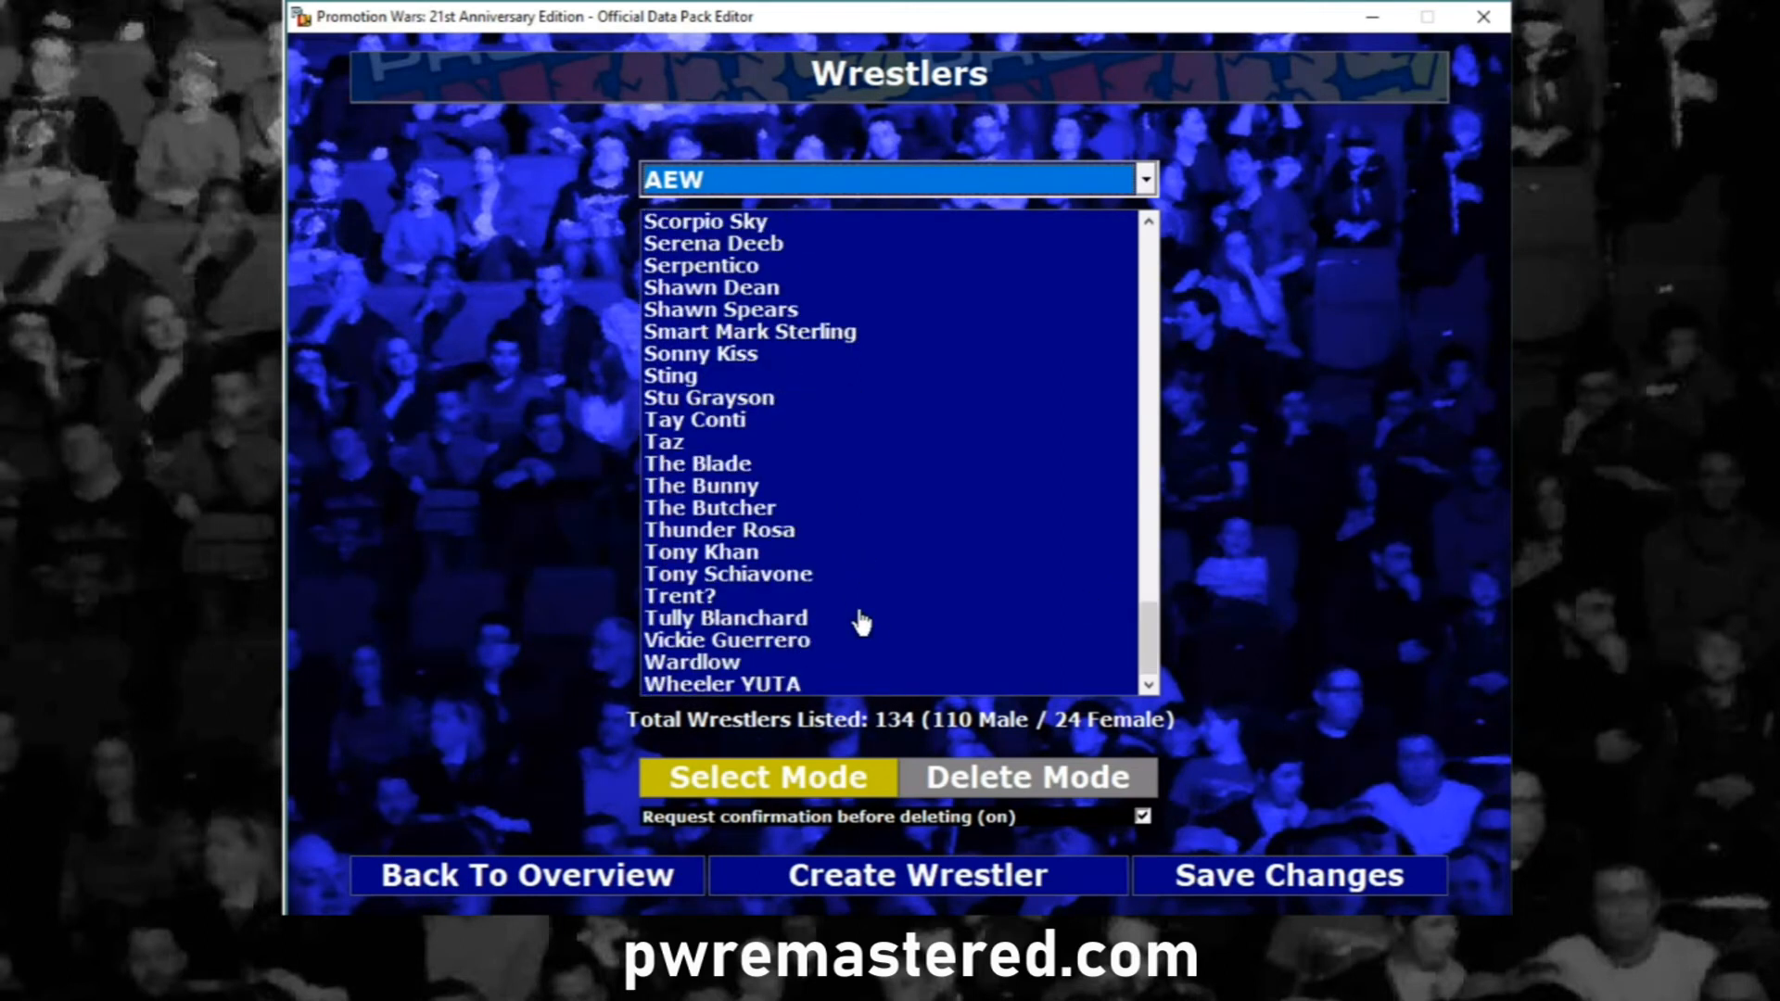
Open Trent?'s profile from the AEW roster and bring up the comparison of his Draw value with other wrestlers
{"action": "left_click", "coordinate": [818, 598]}
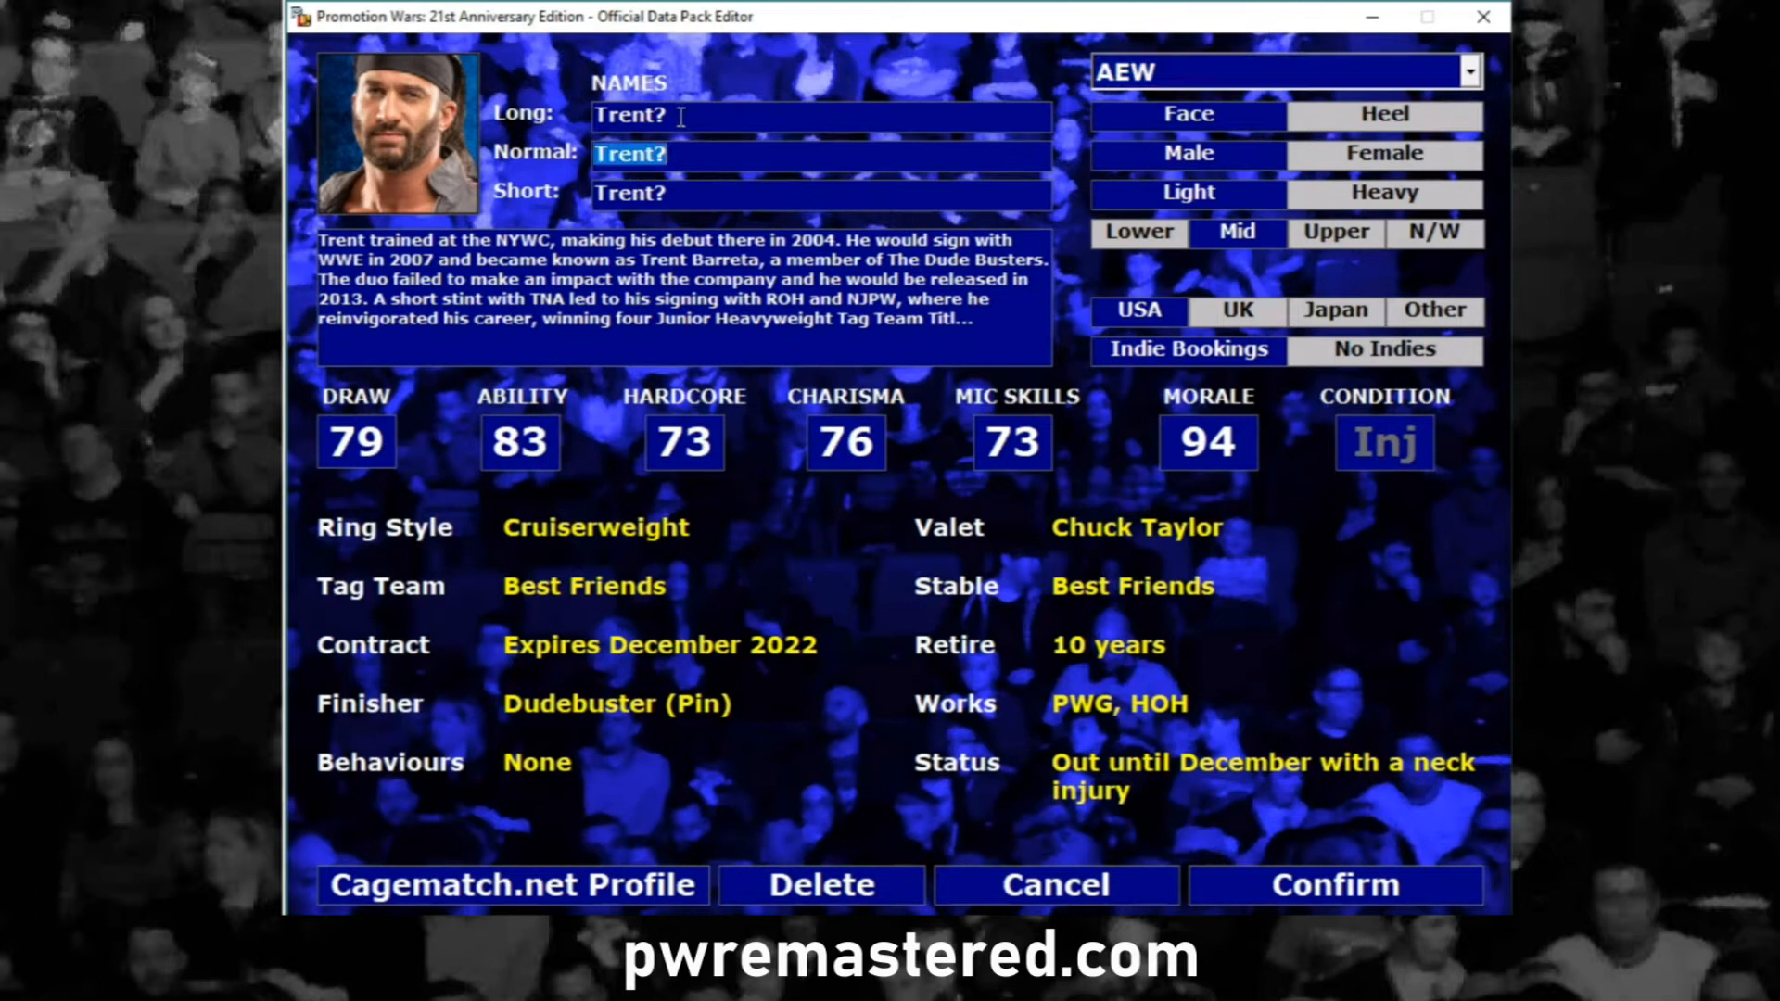
{"action": "key", "text": "Tab"}
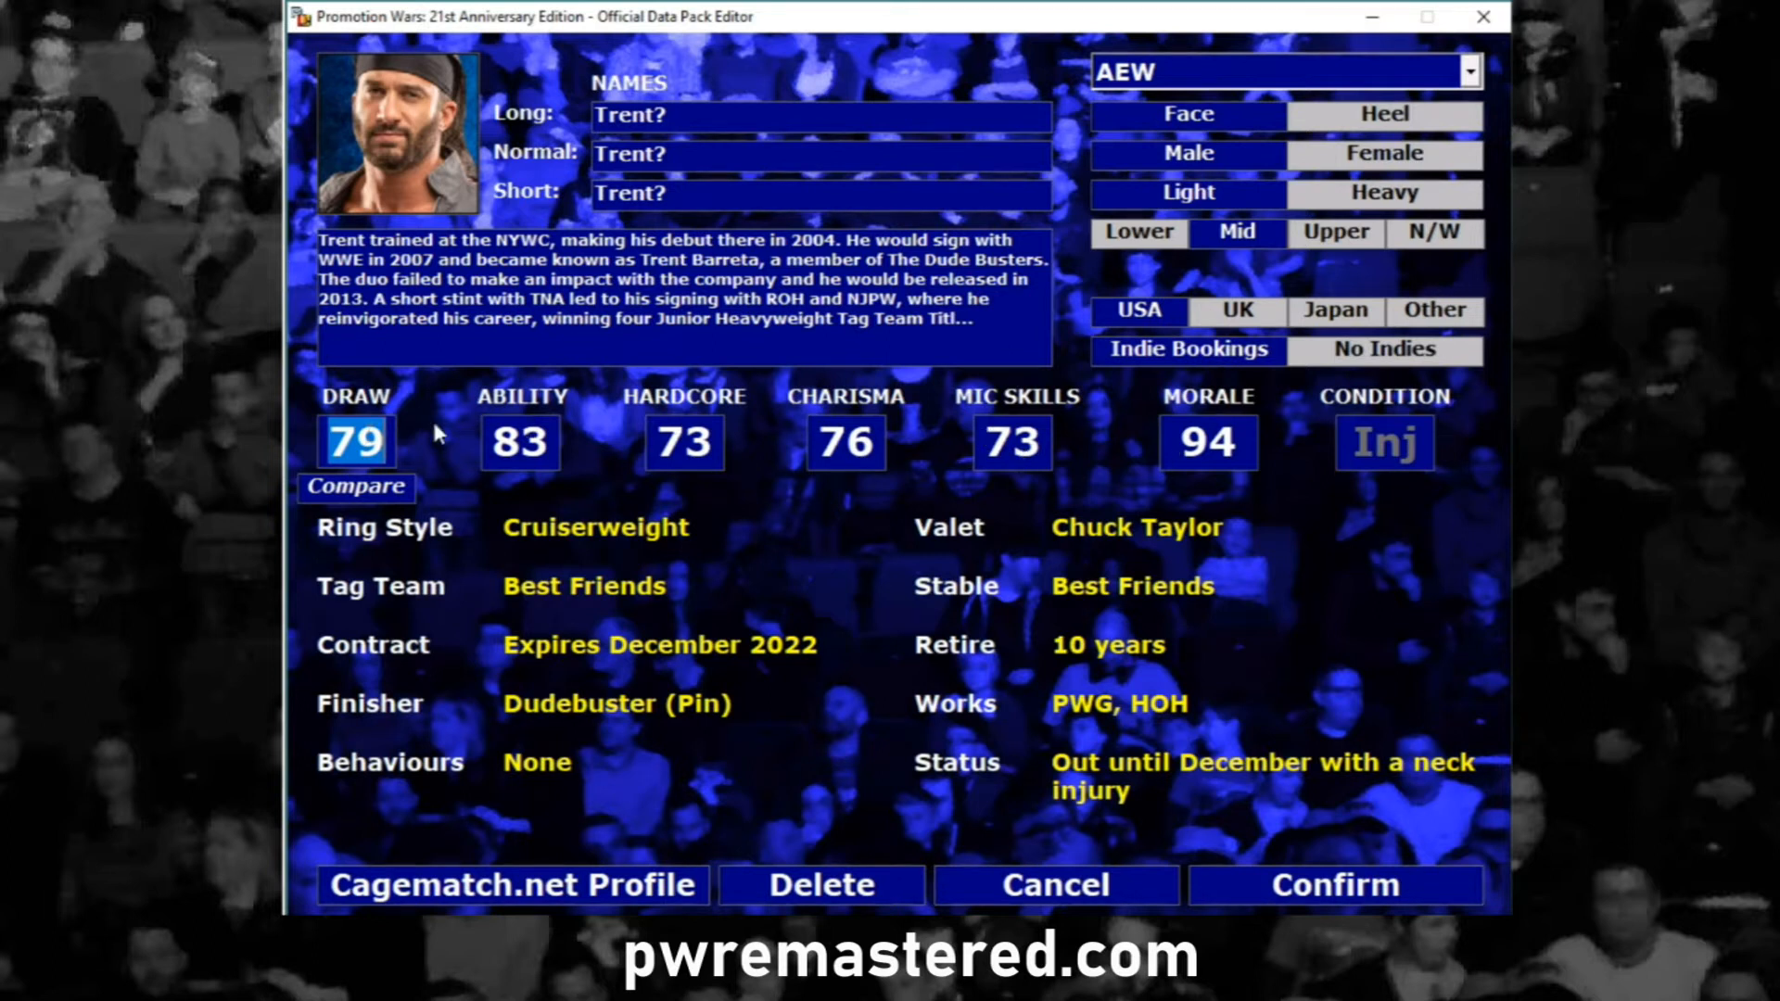
{"action": "left_click", "coordinate": [356, 492]}
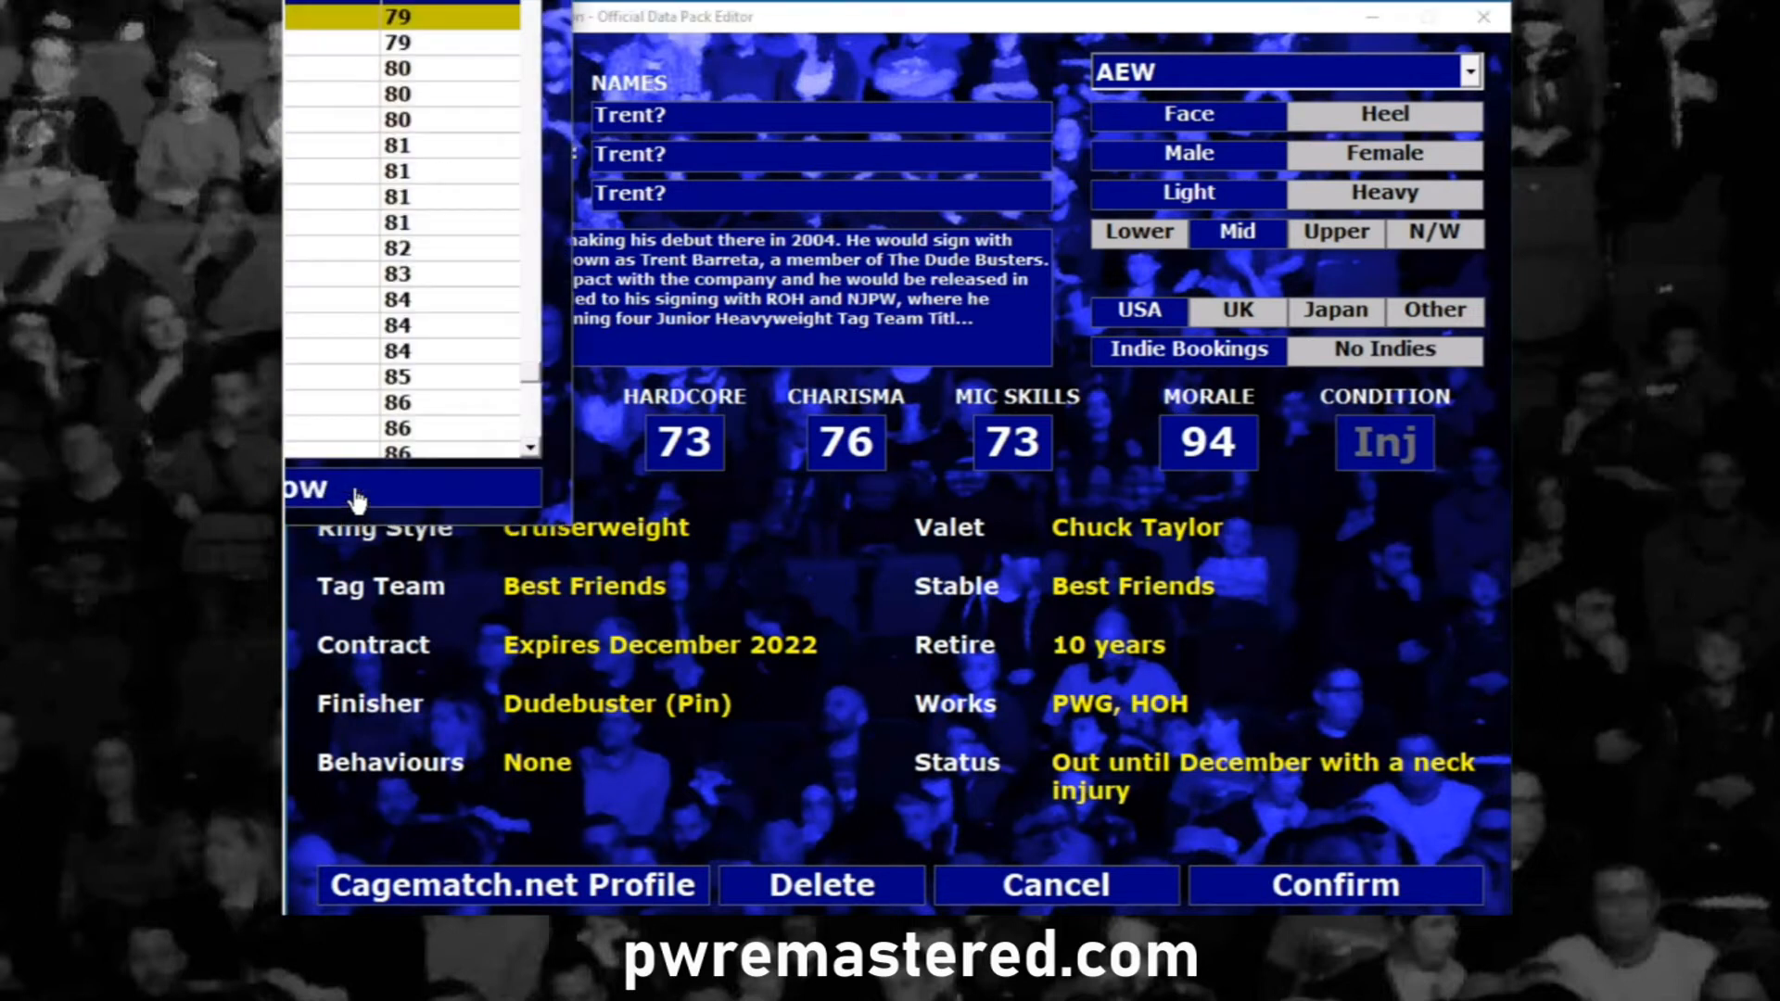
{"action": "left_click_drag", "start_coordinate": [940, 78], "coordinate": [1009, 105]}
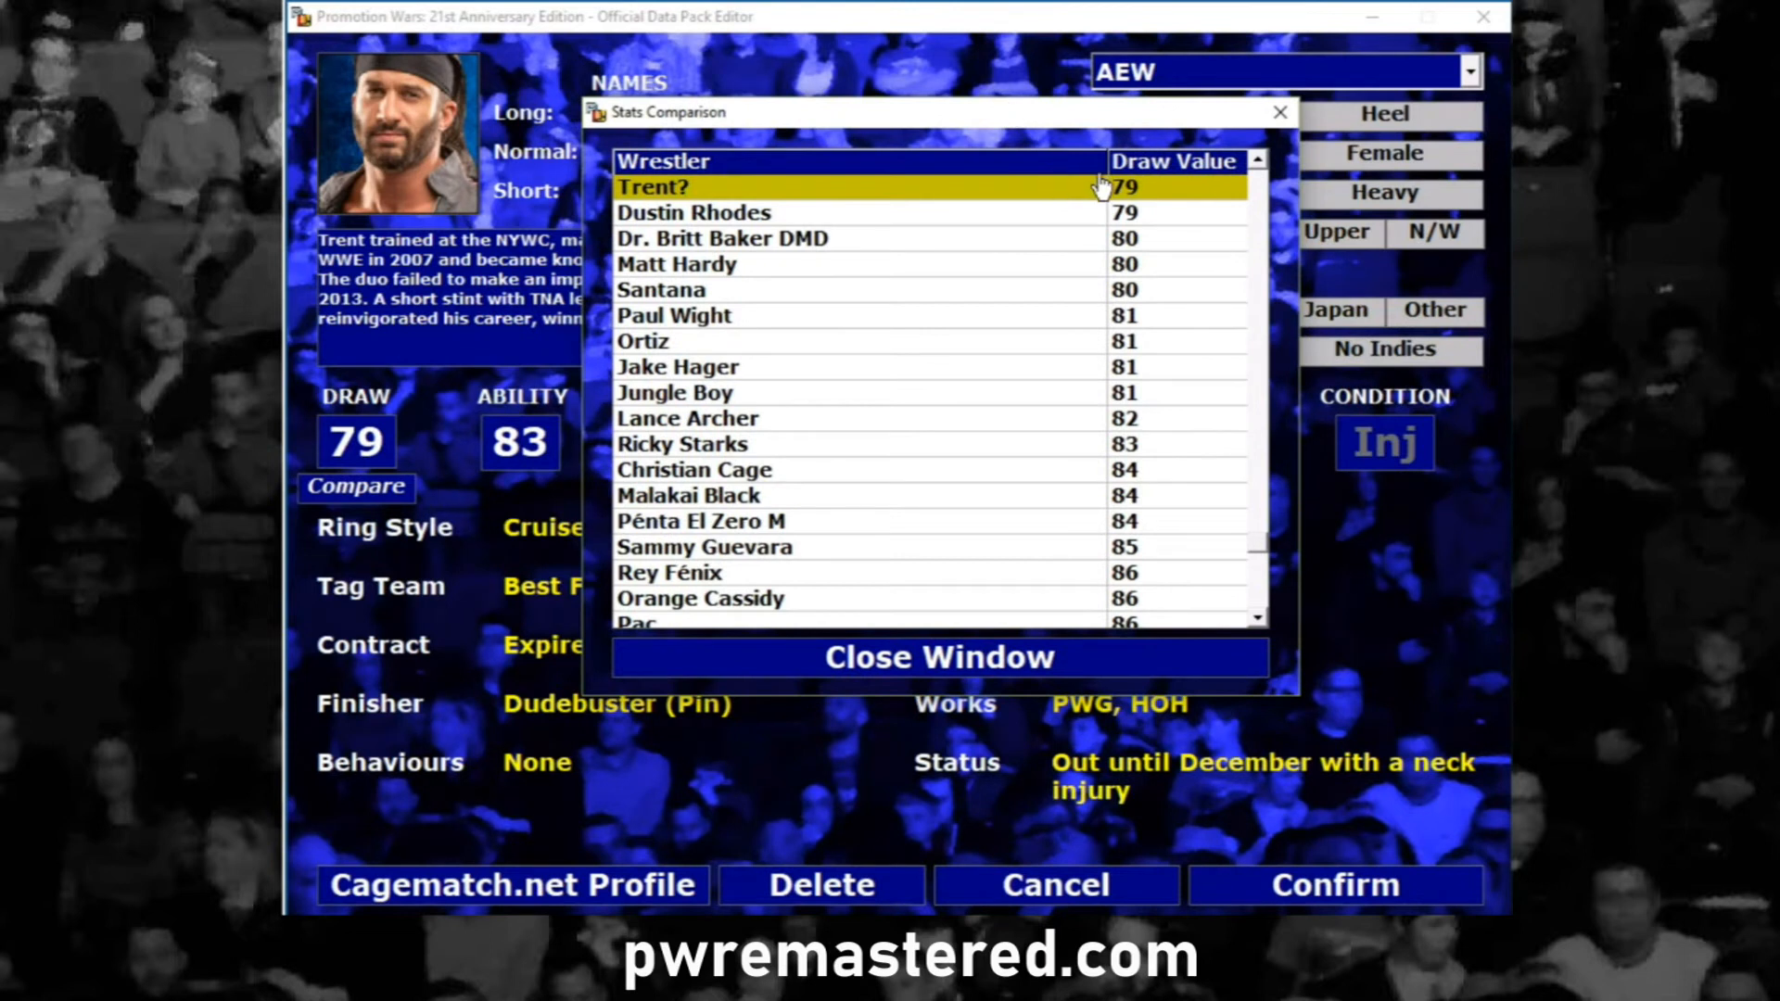
Examine the wrestlers ranked below Trent? in the Draw comparison, and close the comparison
{"action": "left_click", "coordinate": [1258, 161]}
{"action": "left_click", "coordinate": [1257, 161]}
{"action": "left_click", "coordinate": [1258, 160]}
{"action": "left_click", "coordinate": [1257, 161]}
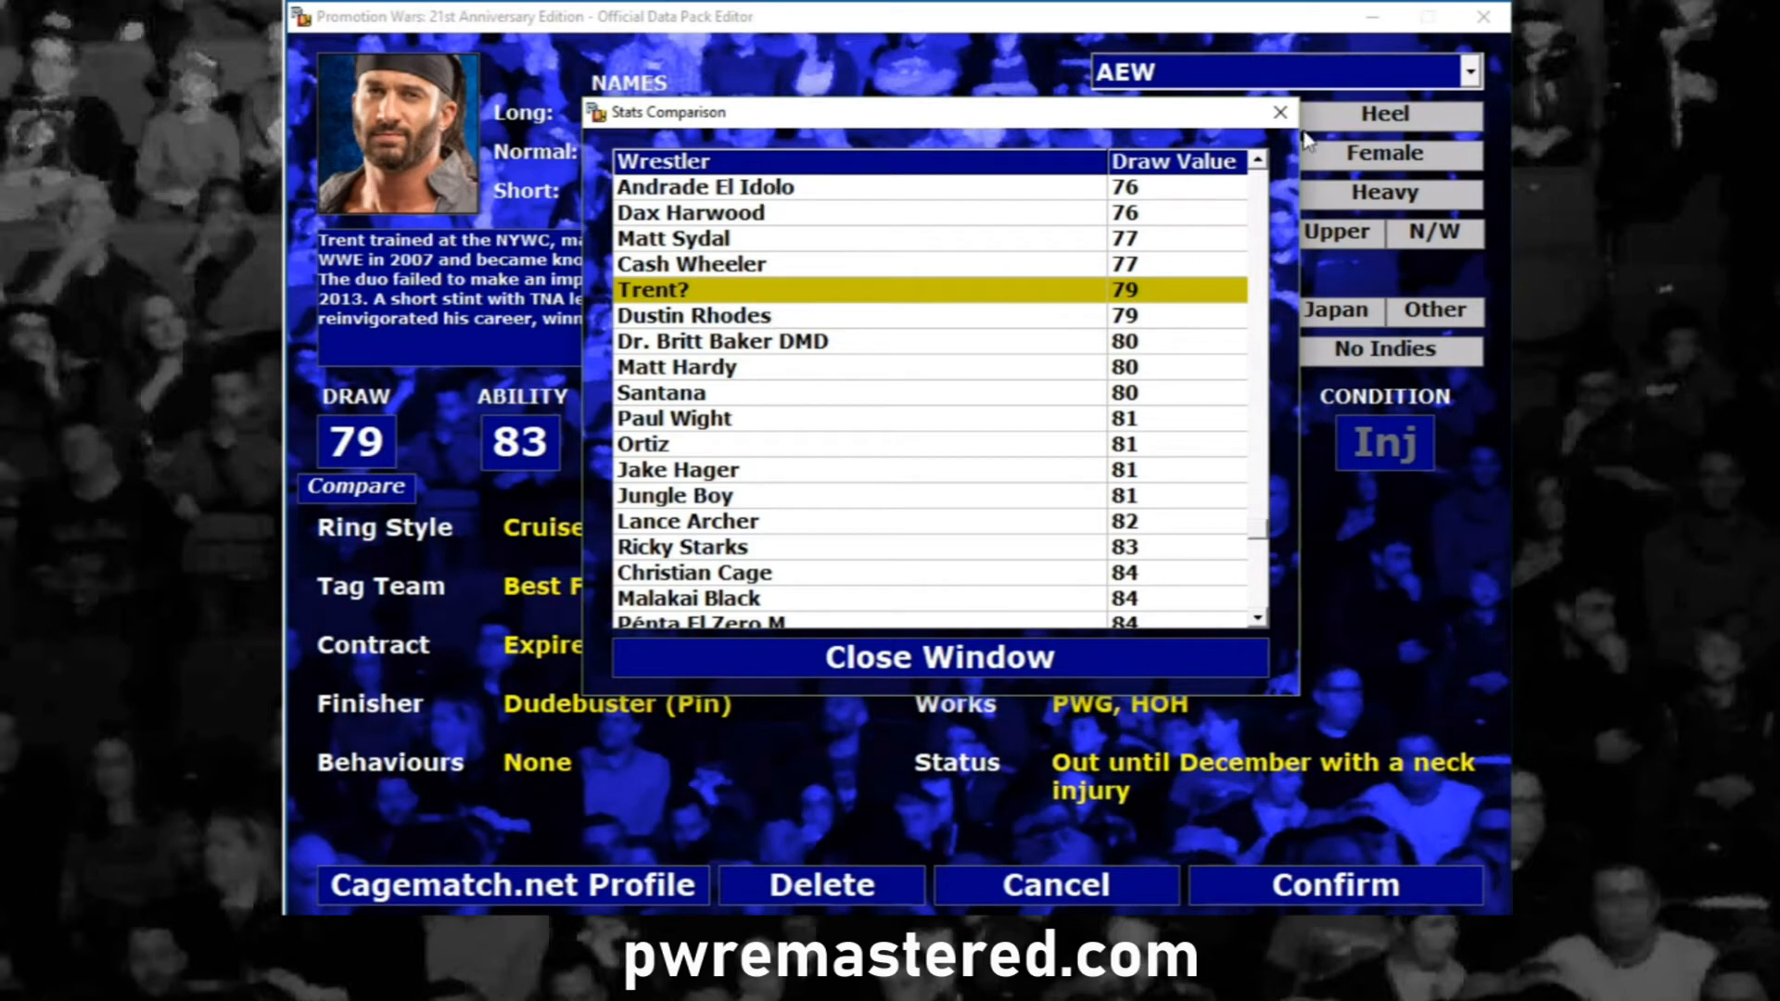
{"action": "left_click", "coordinate": [1262, 163]}
{"action": "left_click", "coordinate": [1262, 163]}
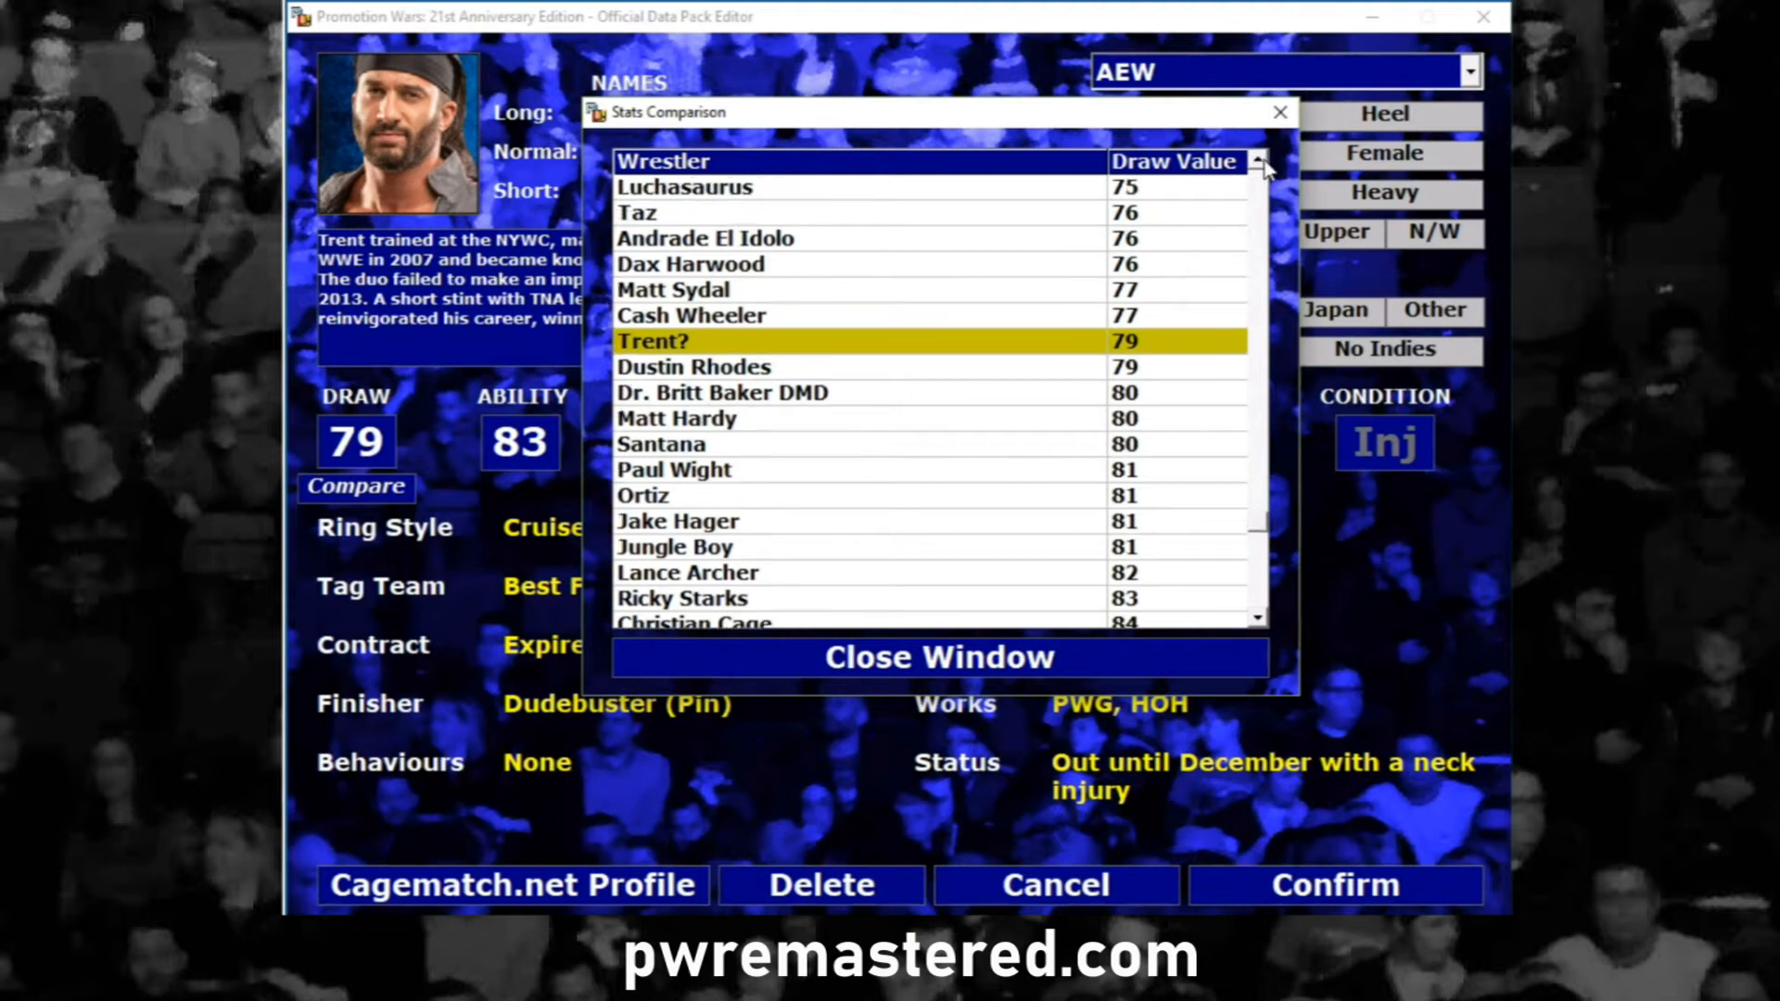
{"action": "left_click", "coordinate": [1262, 163]}
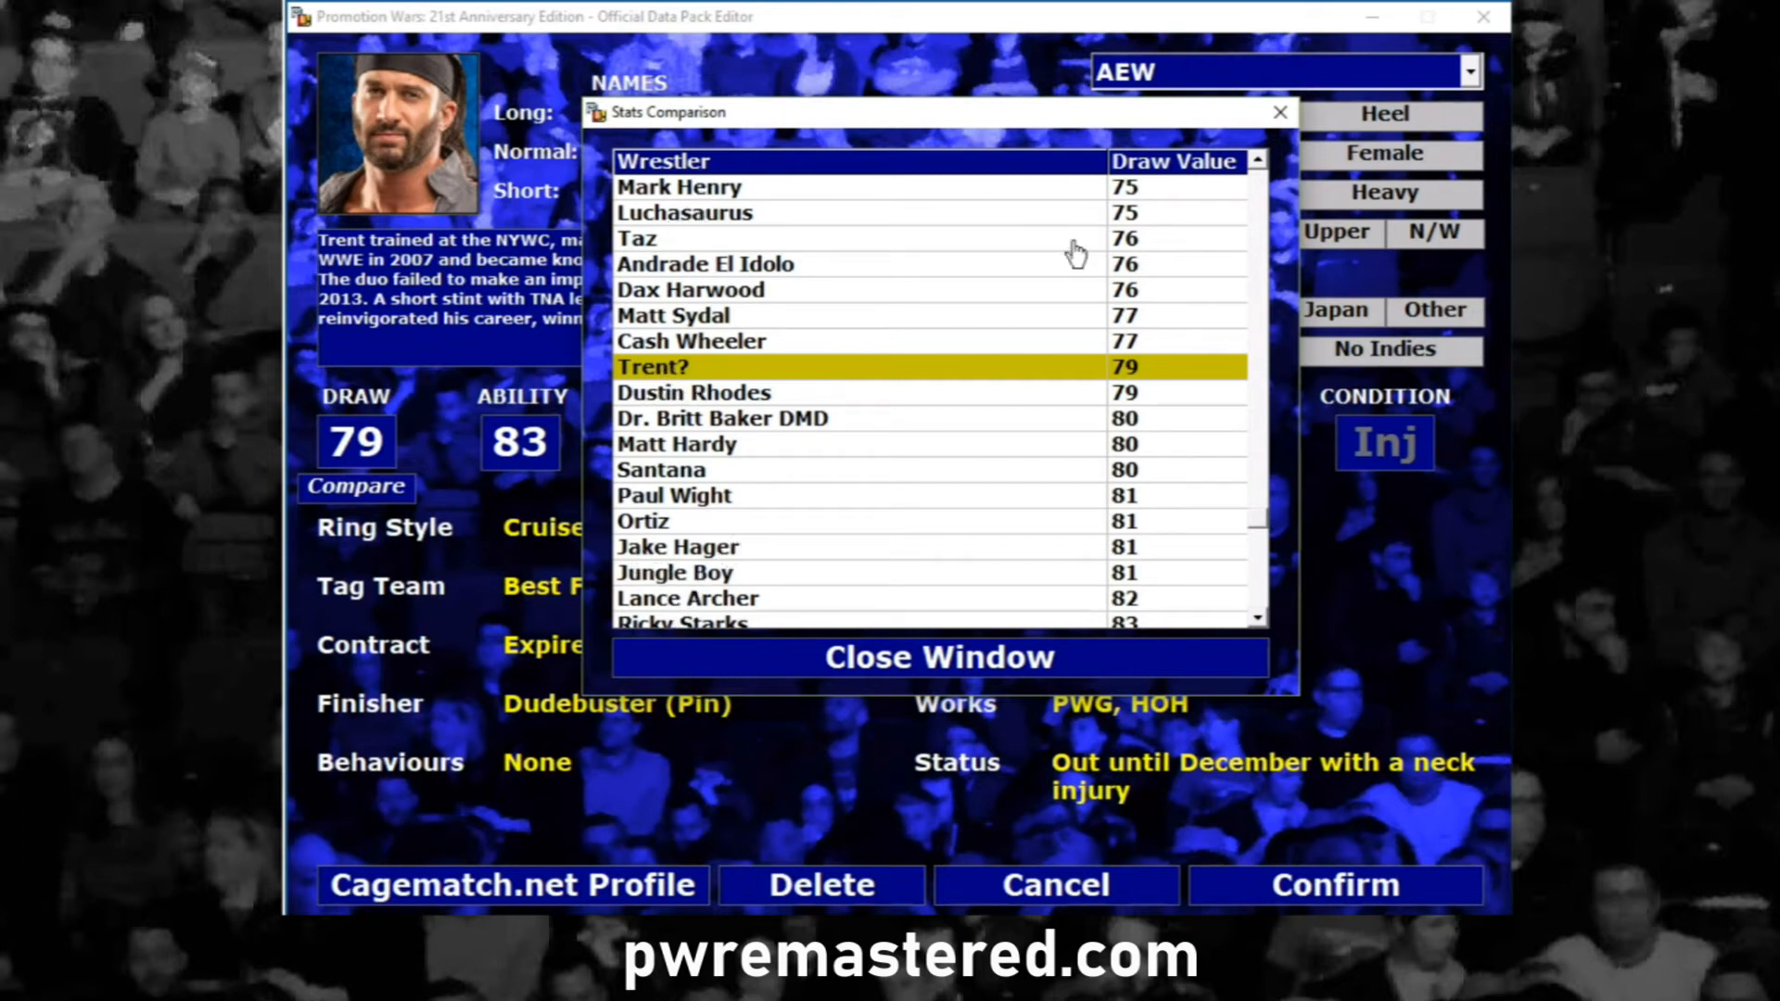
{"action": "left_click", "coordinate": [1259, 162]}
{"action": "left_click", "coordinate": [1258, 161]}
{"action": "left_click", "coordinate": [1258, 162]}
{"action": "left_click_drag", "start_coordinate": [1257, 491], "coordinate": [1279, 418]}
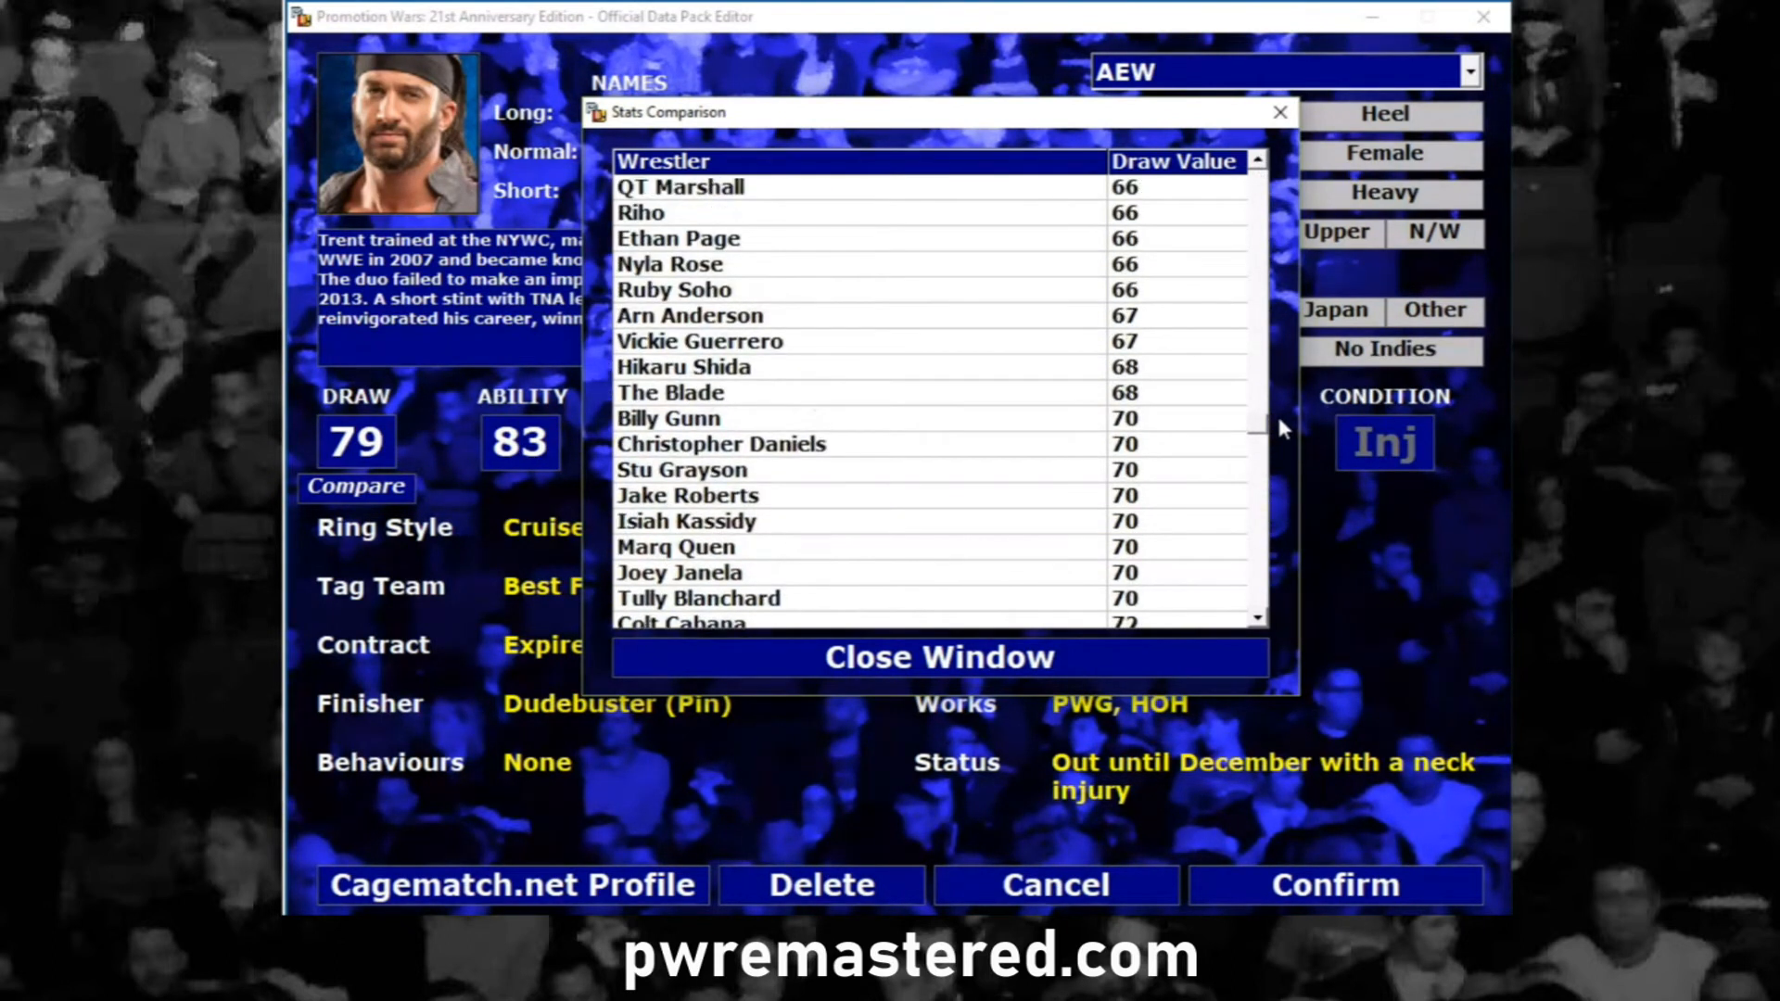
{"action": "left_click", "coordinate": [937, 660]}
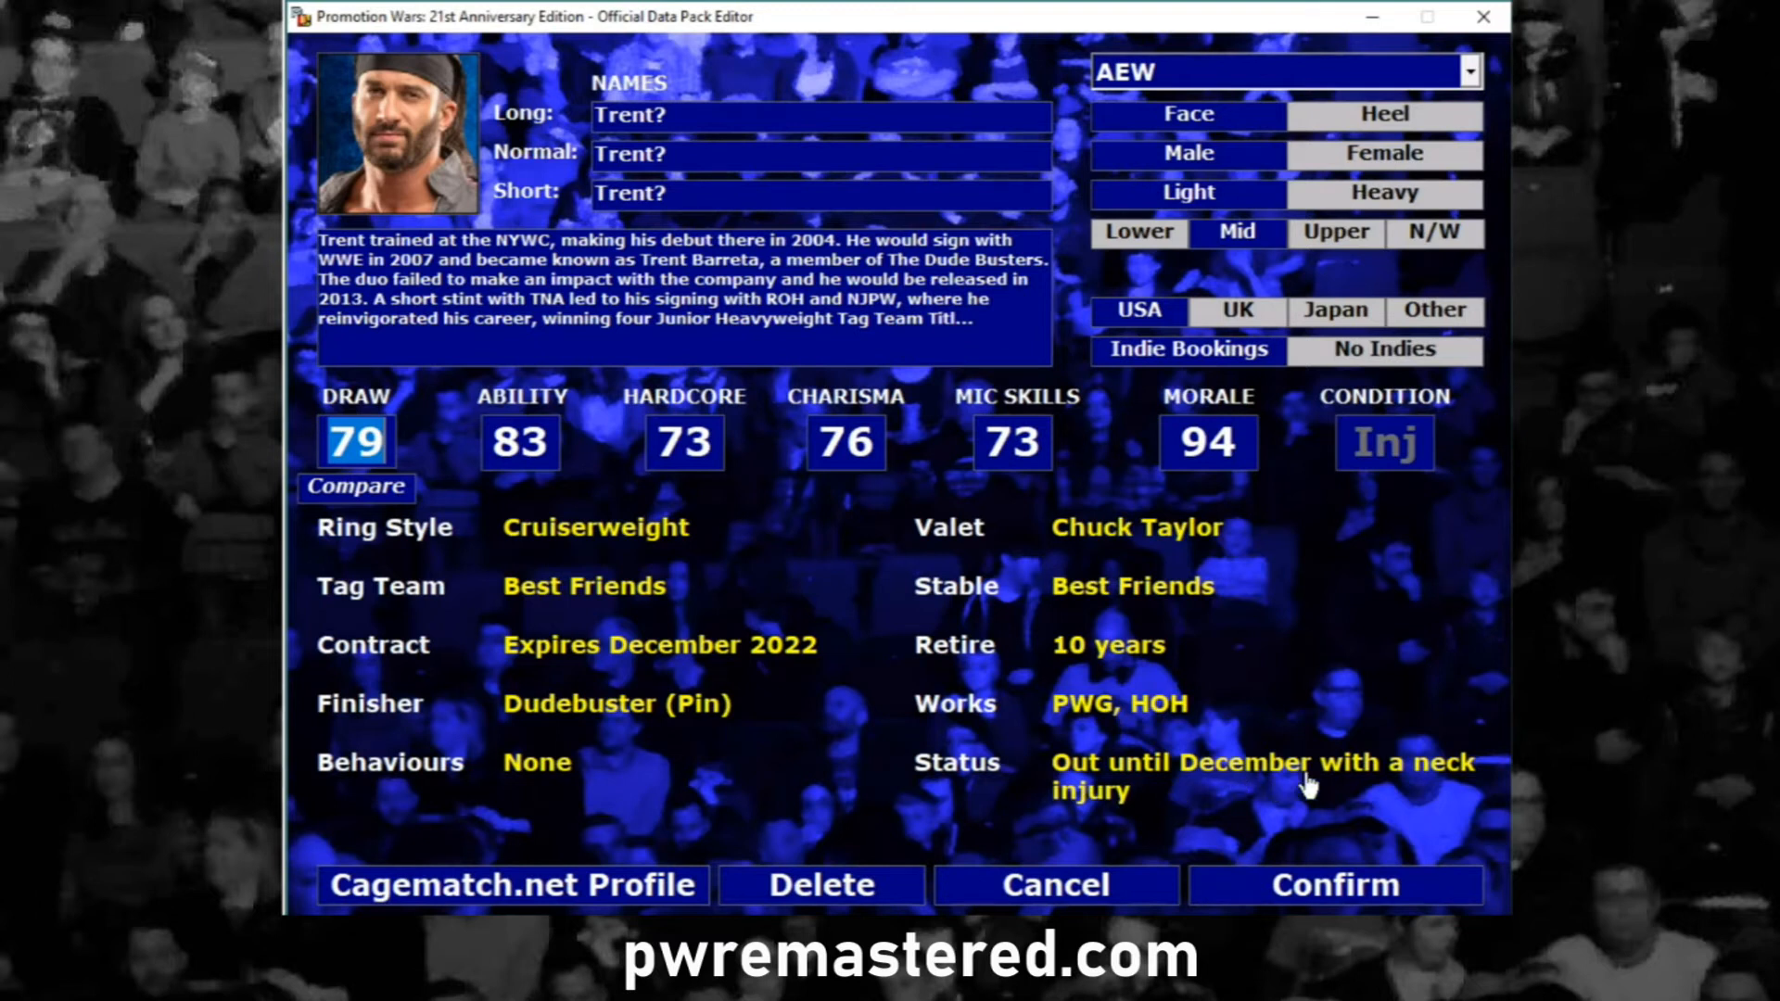
Try to set the return date in Trent?'s unavailable status to 6 June 2021, keeping the existing details text
{"action": "left_click", "coordinate": [1204, 771]}
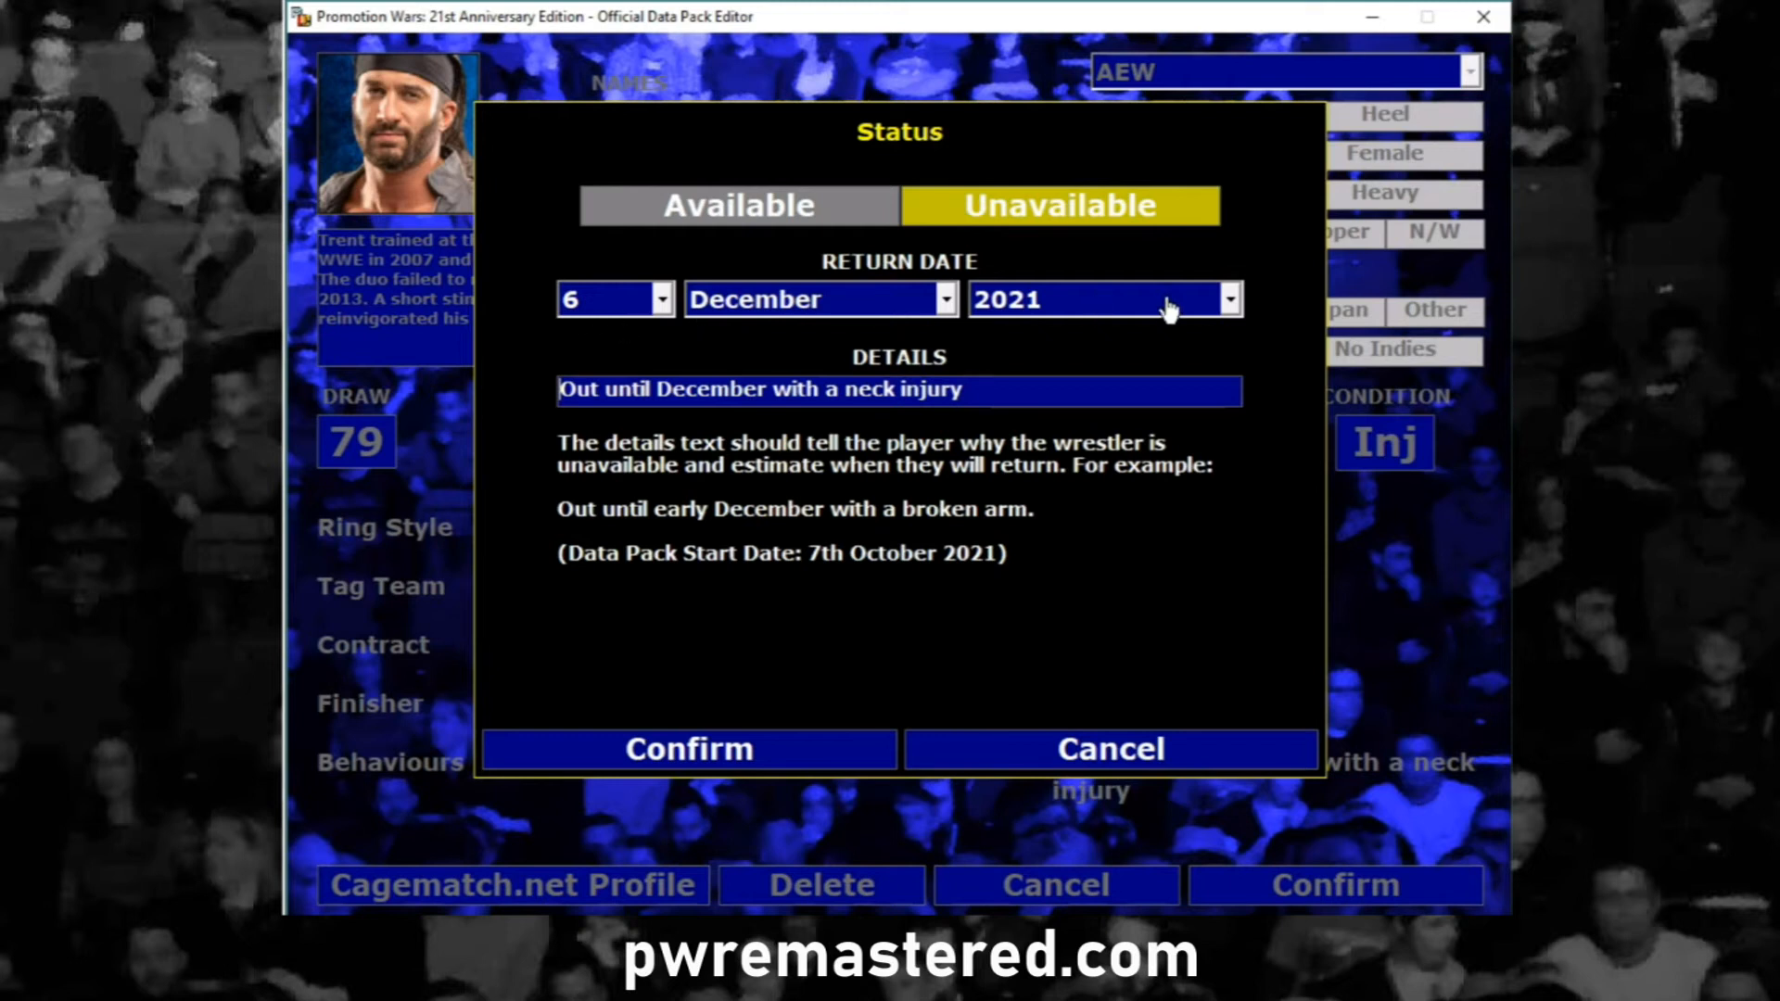
{"action": "left_click", "coordinate": [986, 381]}
{"action": "left_click", "coordinate": [1231, 300]}
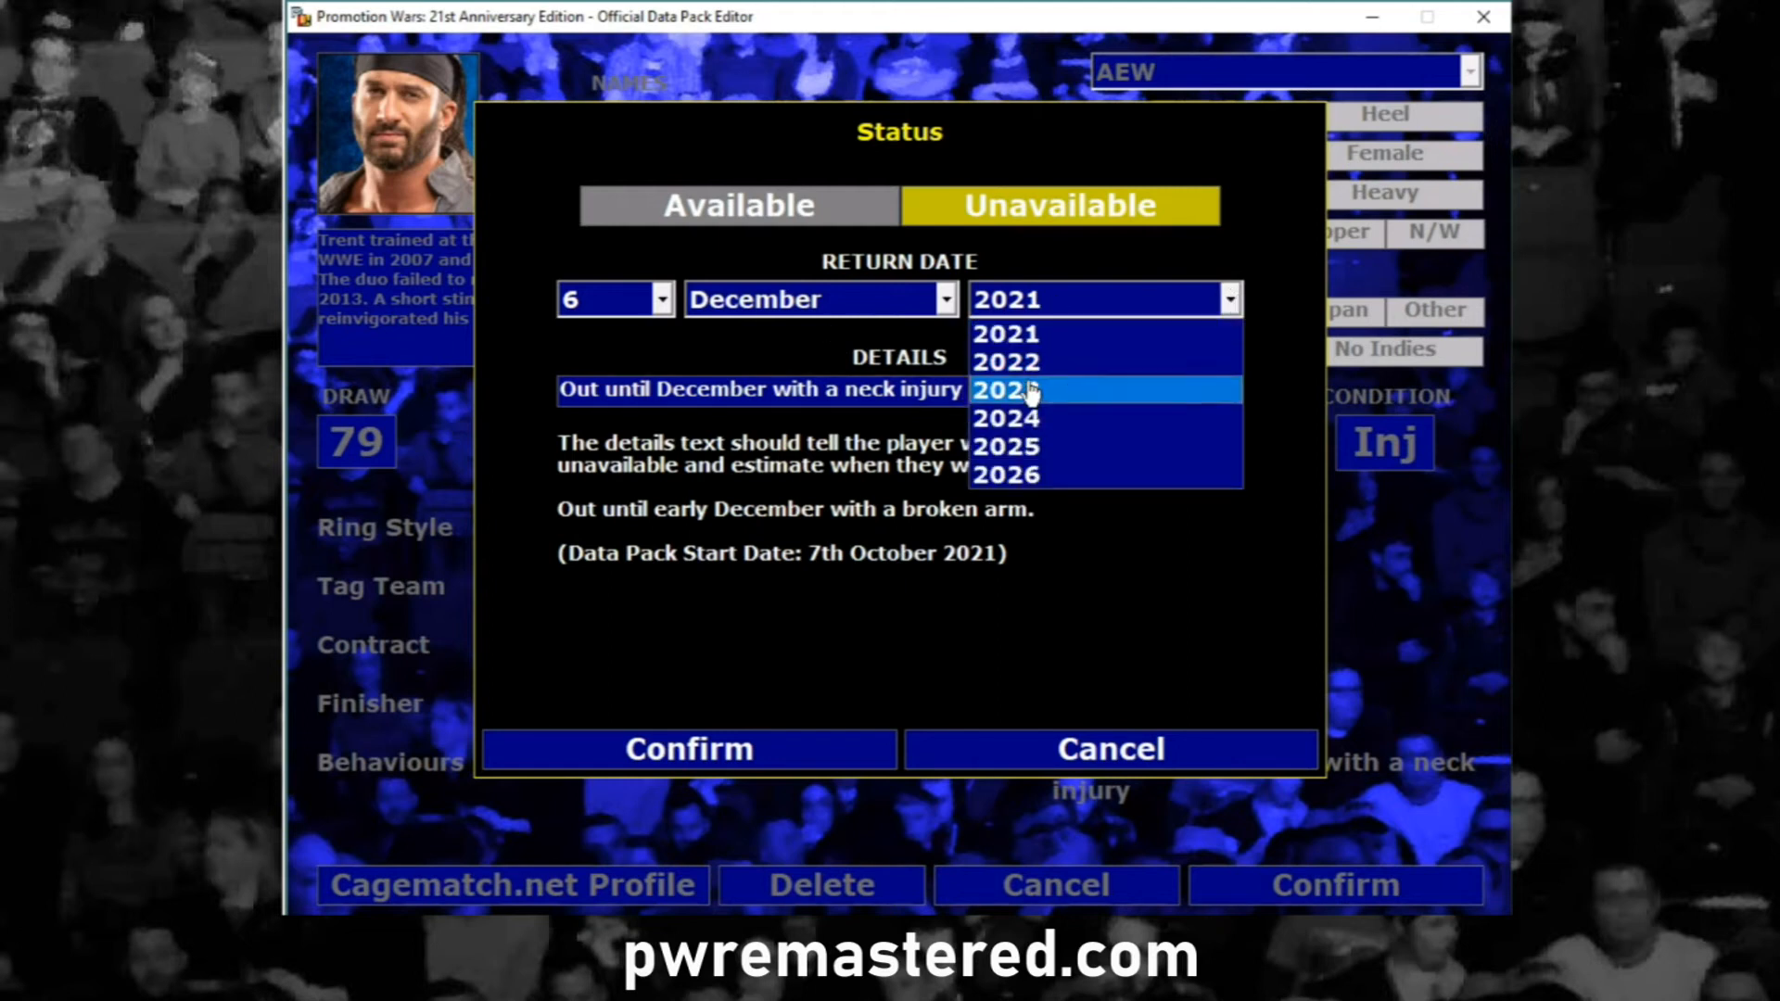
{"action": "left_click", "coordinate": [1231, 300]}
{"action": "left_click", "coordinate": [946, 300]}
{"action": "left_click", "coordinate": [779, 364]}
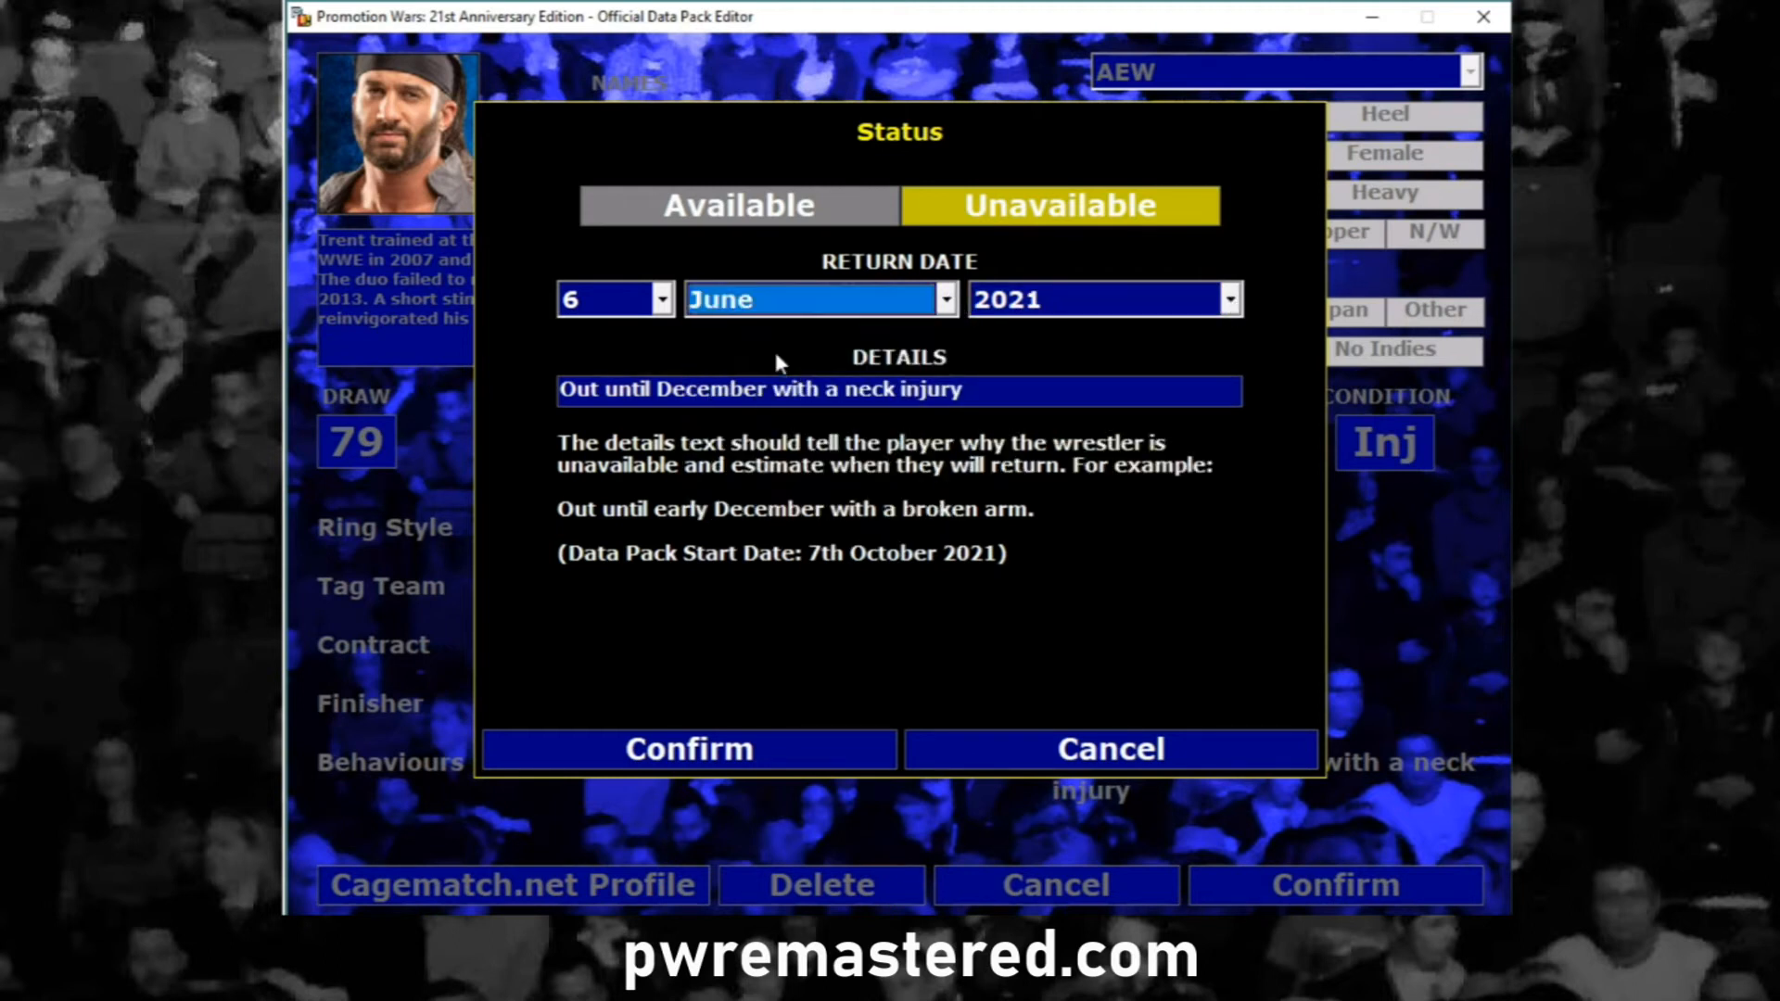
{"action": "left_click", "coordinate": [724, 753]}
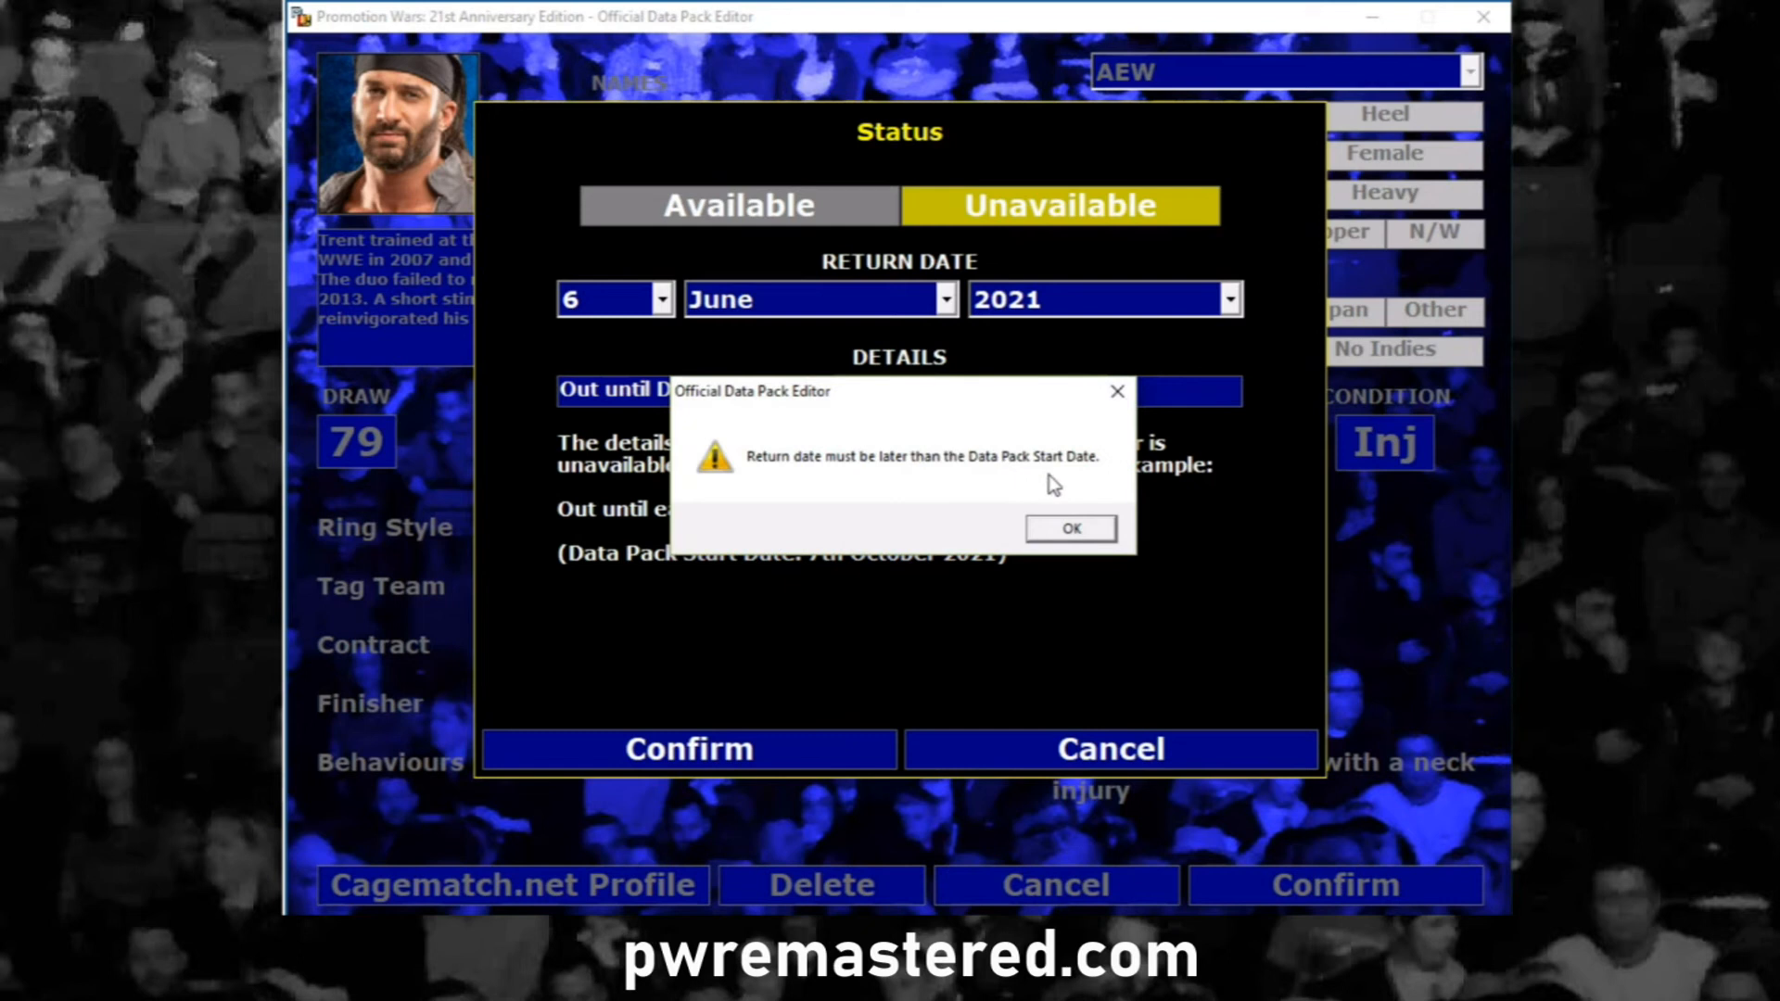
{"action": "left_click", "coordinate": [1071, 530]}
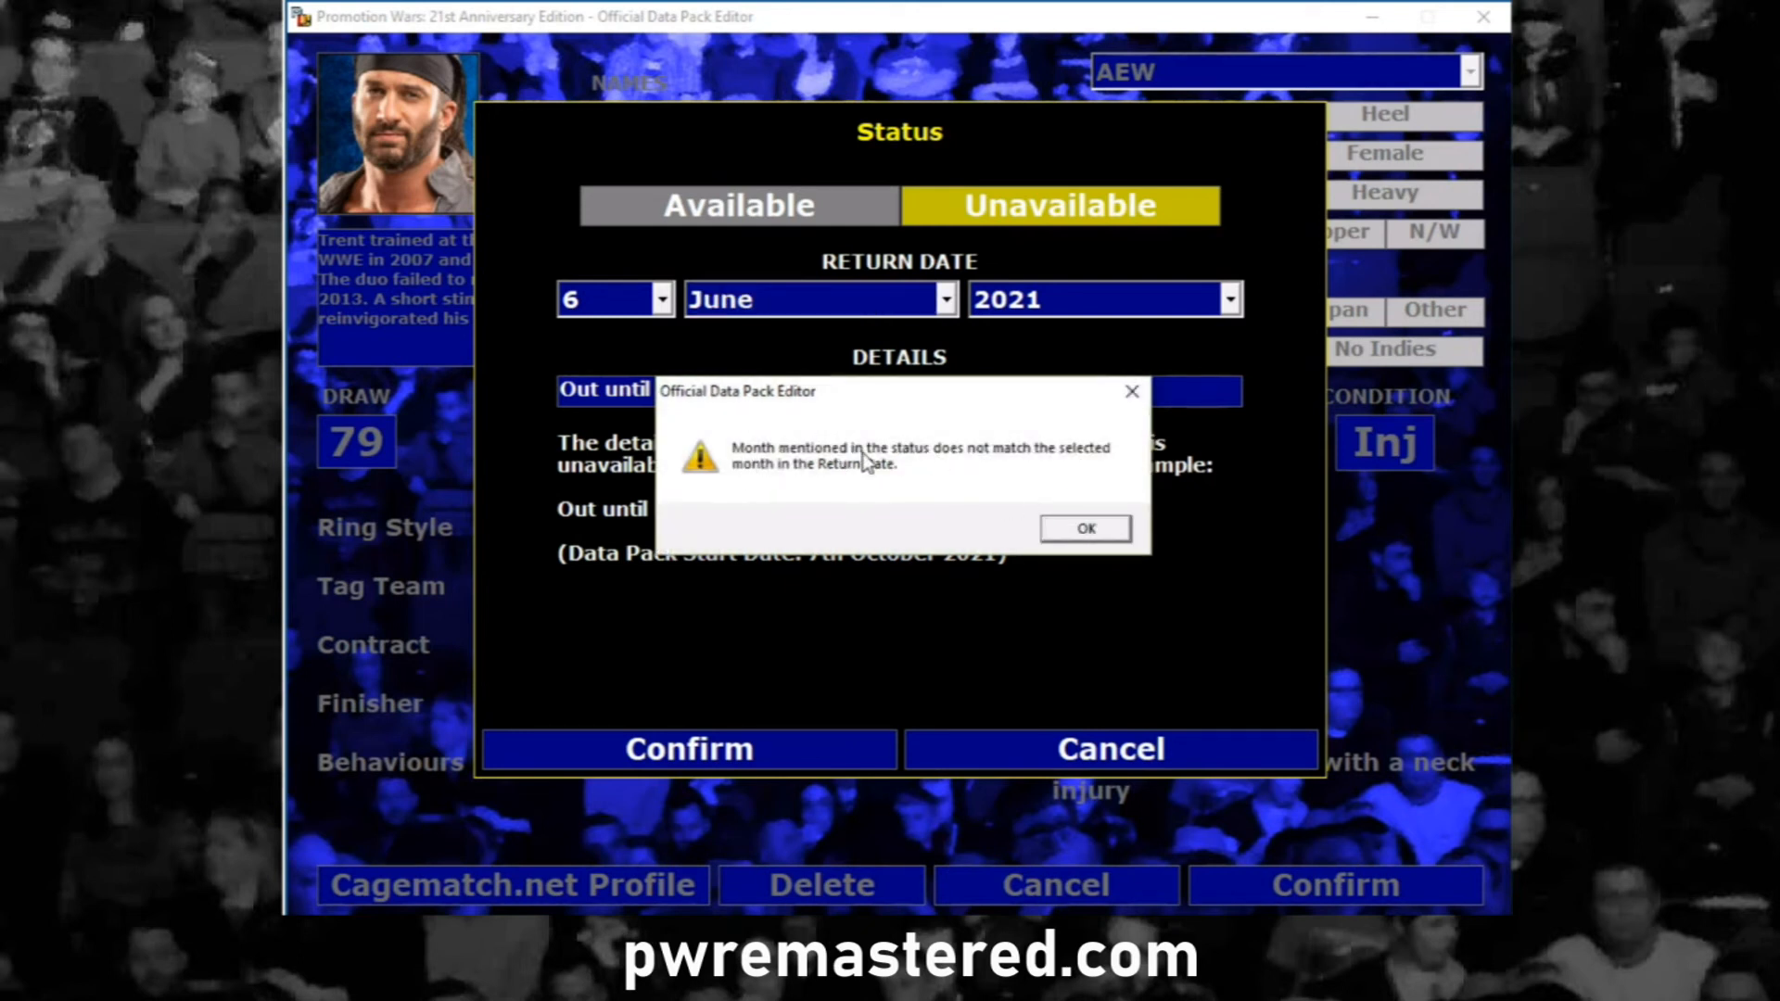
{"action": "left_click_drag", "start_coordinate": [911, 388], "coordinate": [832, 436]}
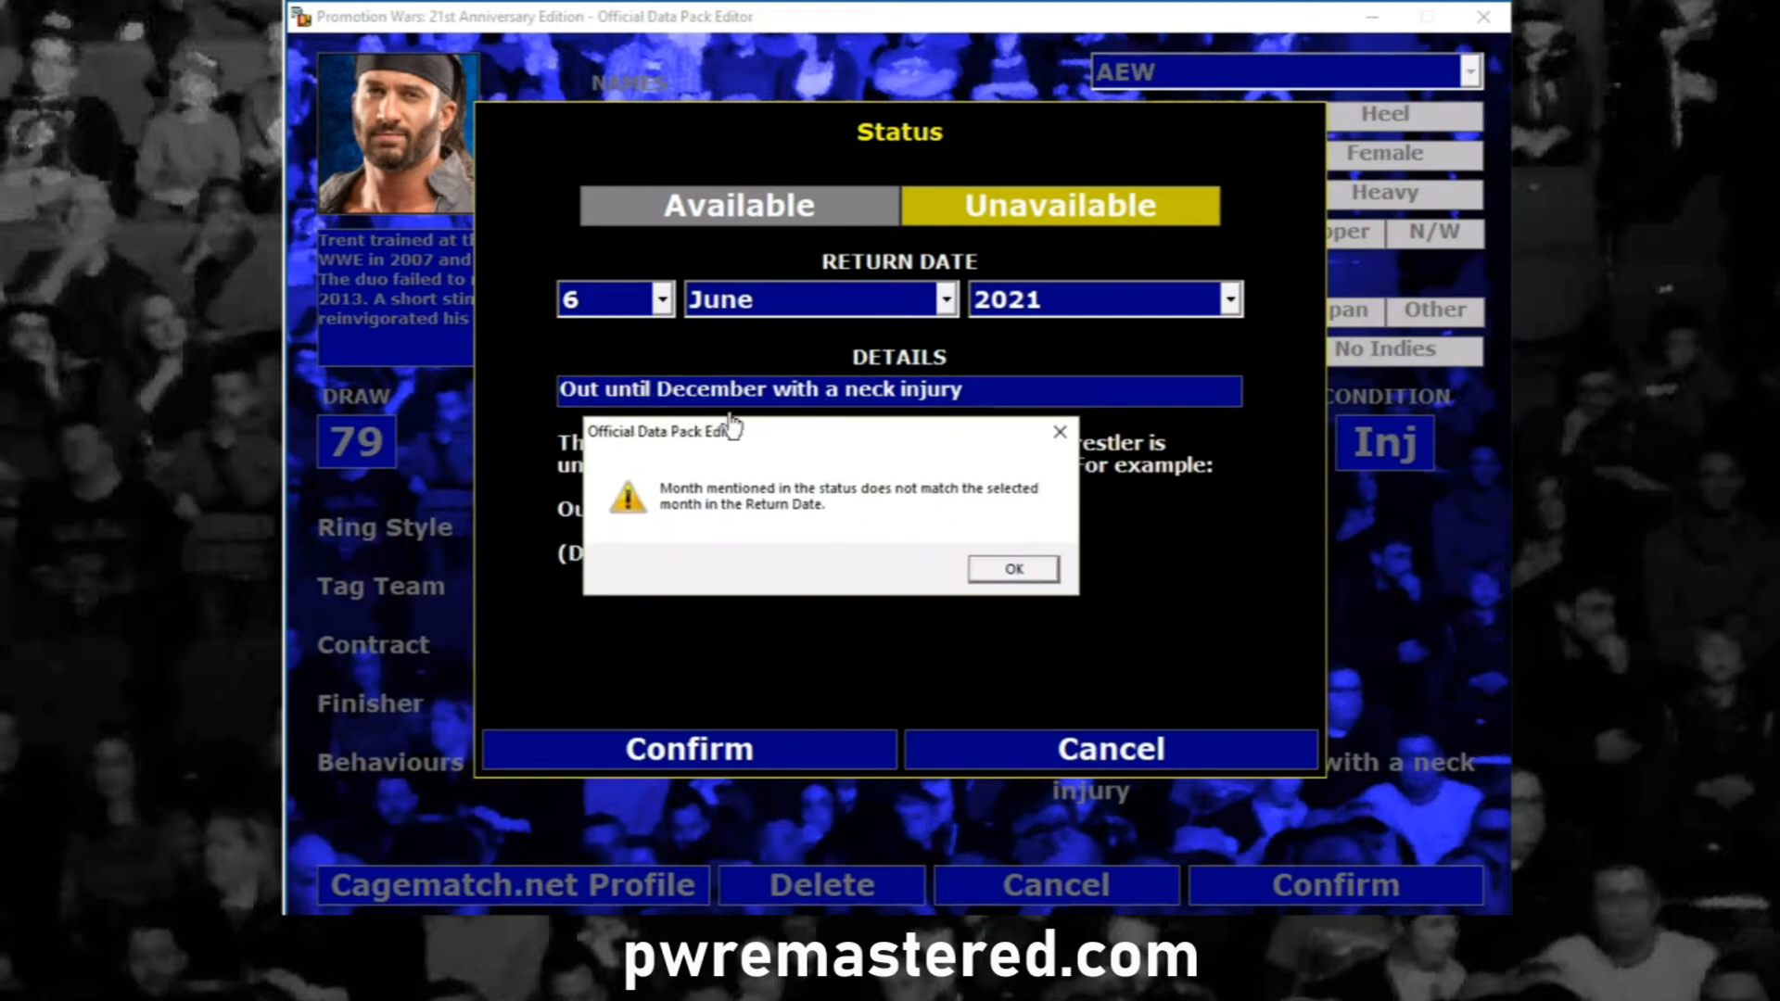
{"action": "left_click", "coordinate": [1013, 570]}
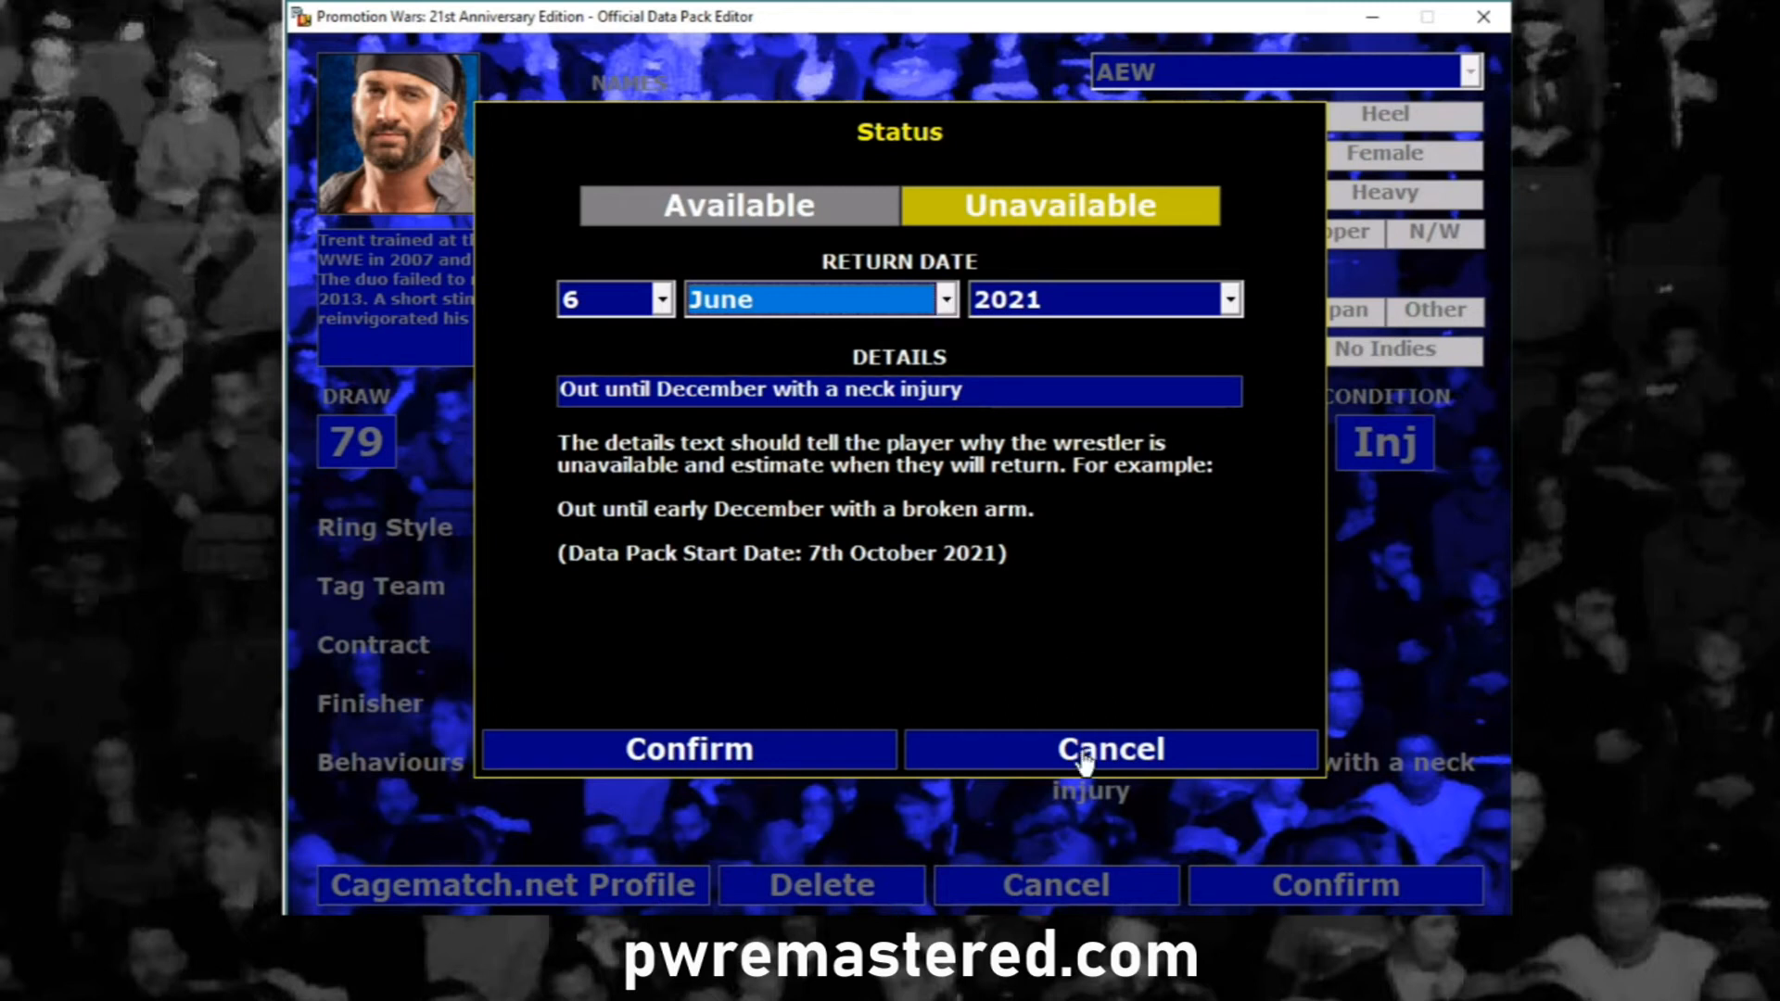
Set Trent?'s status to Available and his ring style to Big Man
{"action": "left_click", "coordinate": [731, 218]}
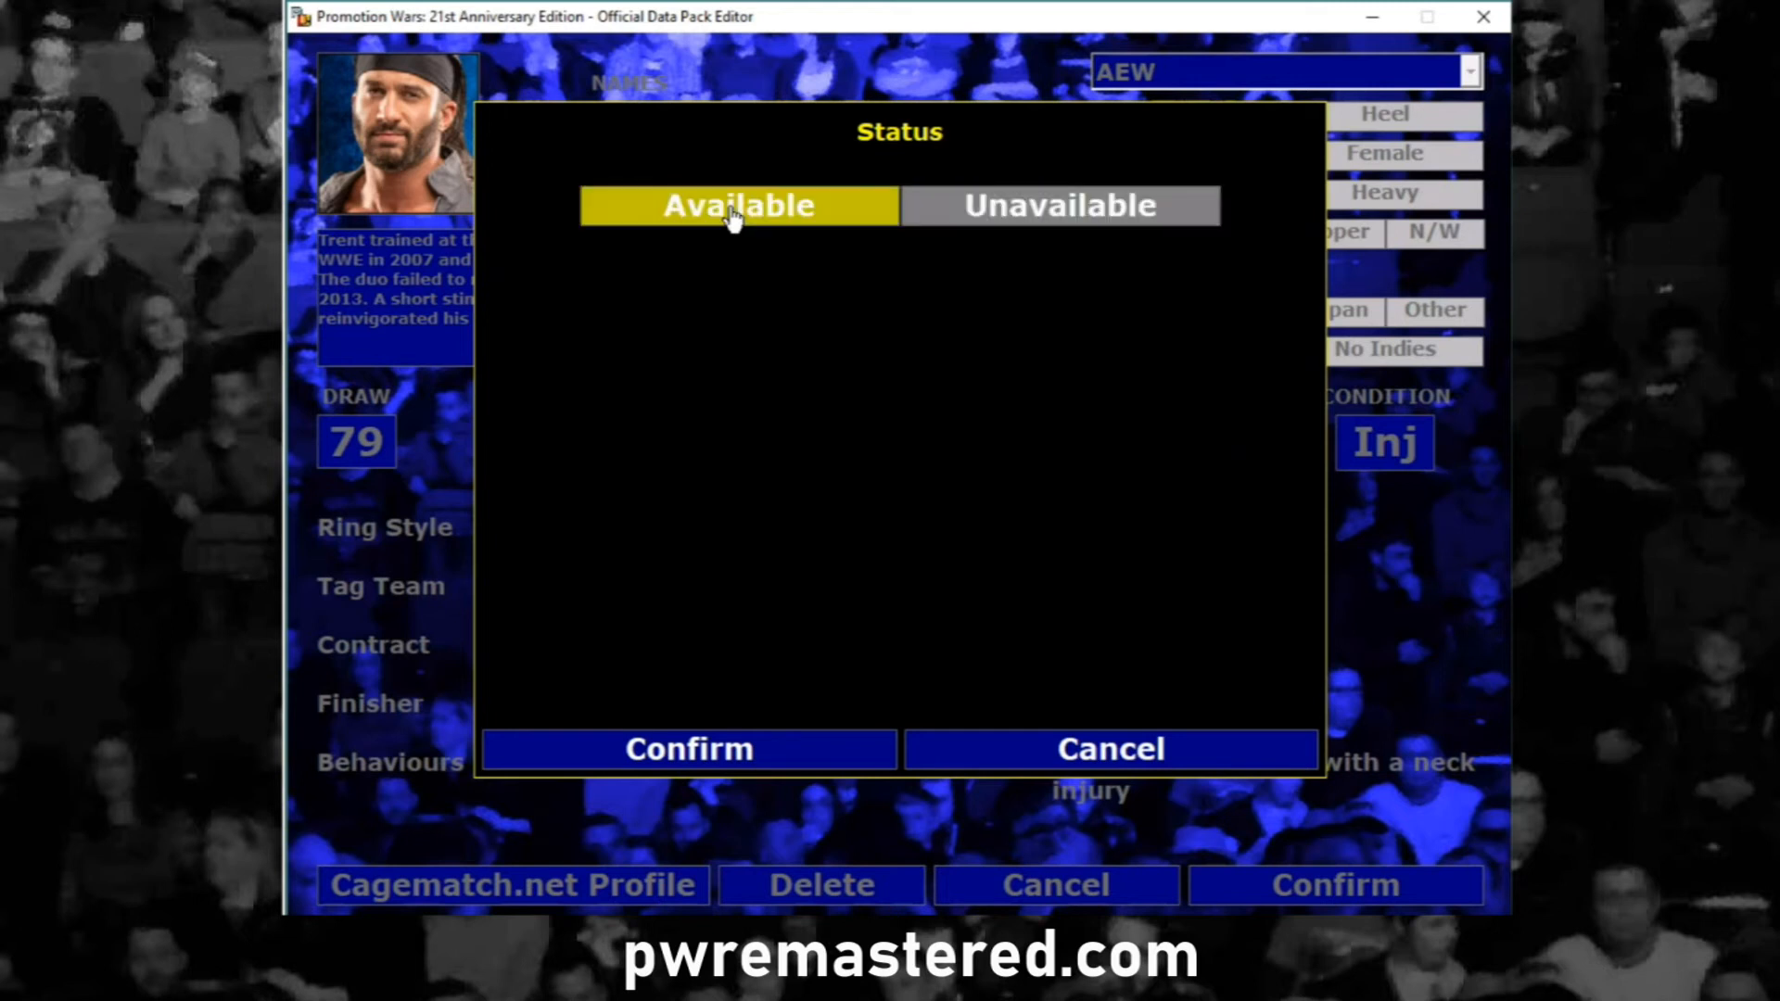
{"action": "left_click", "coordinate": [747, 750]}
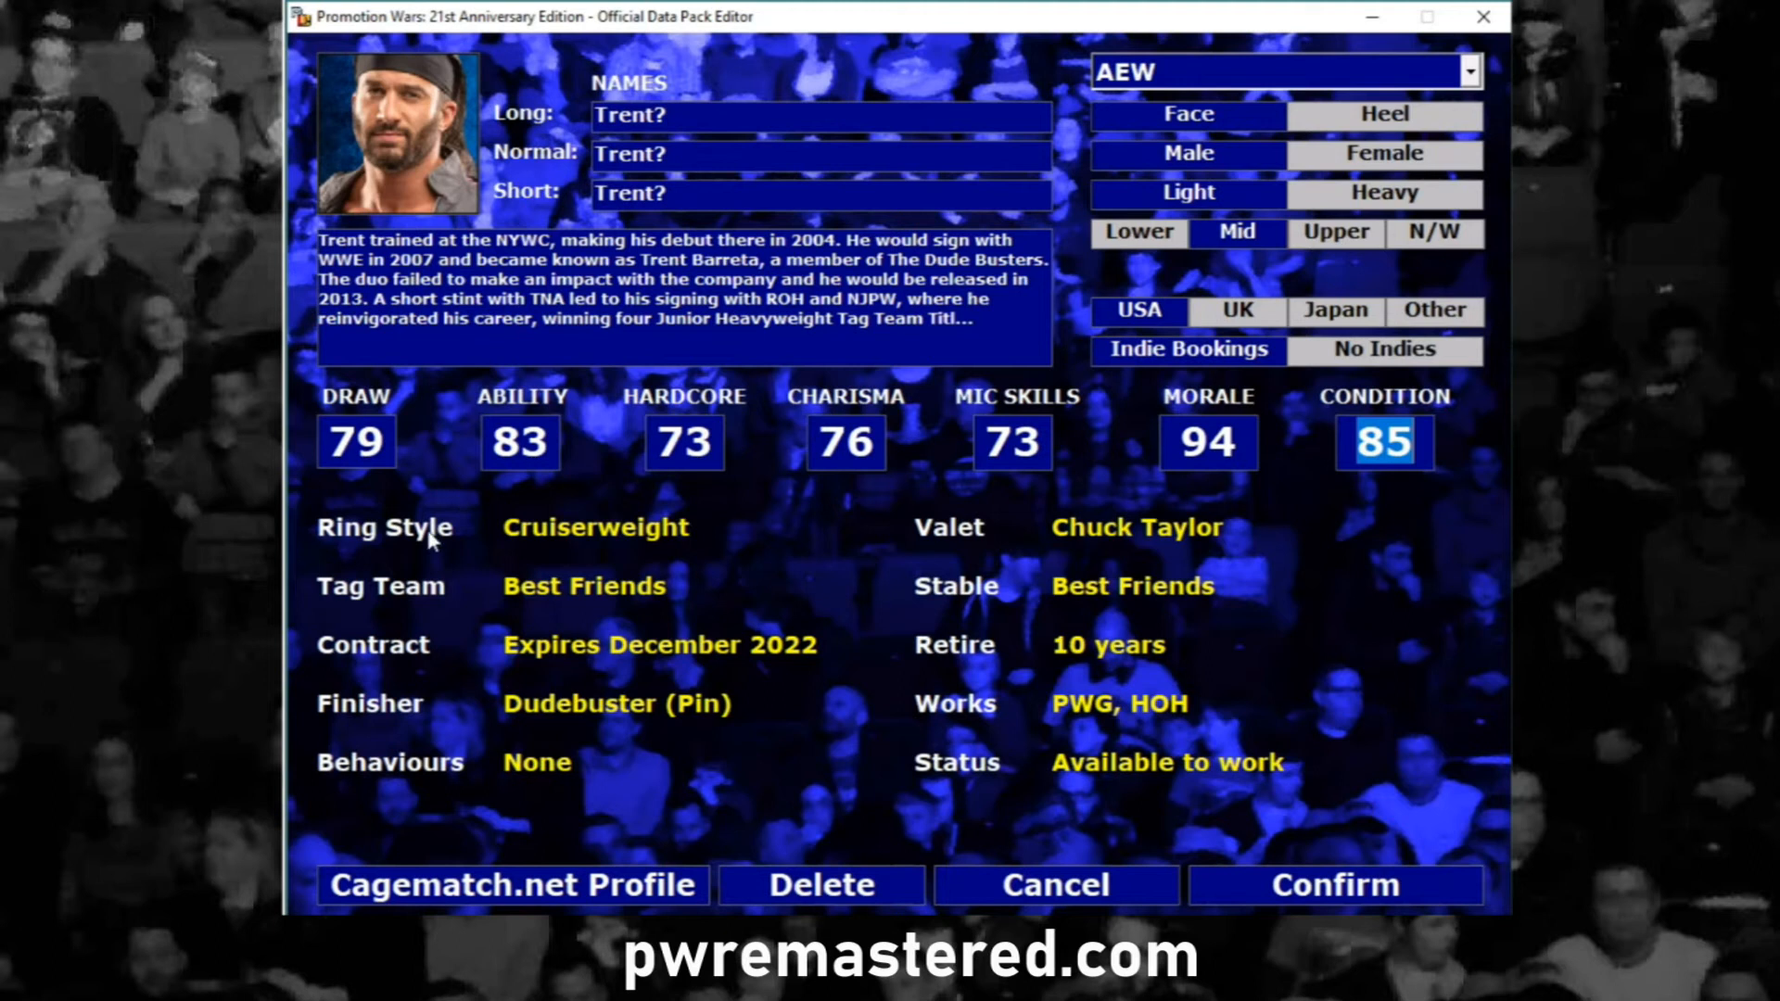
{"action": "left_click", "coordinate": [624, 537]}
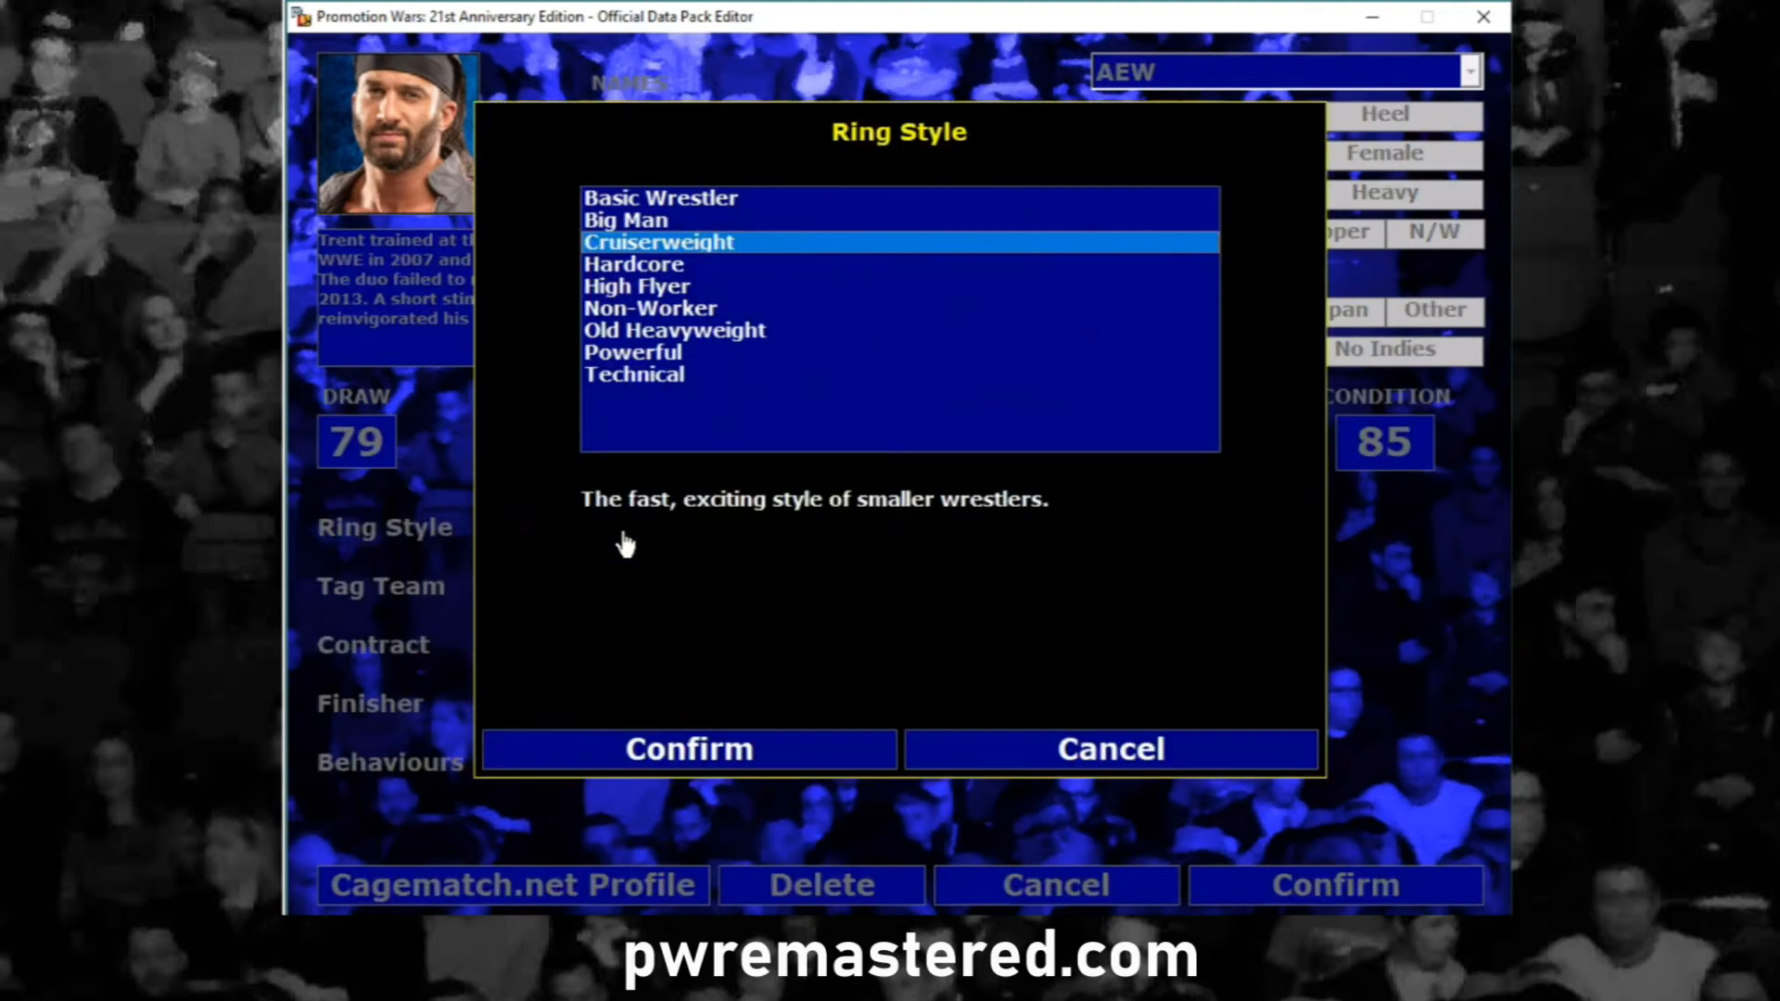
{"action": "left_click", "coordinate": [652, 312]}
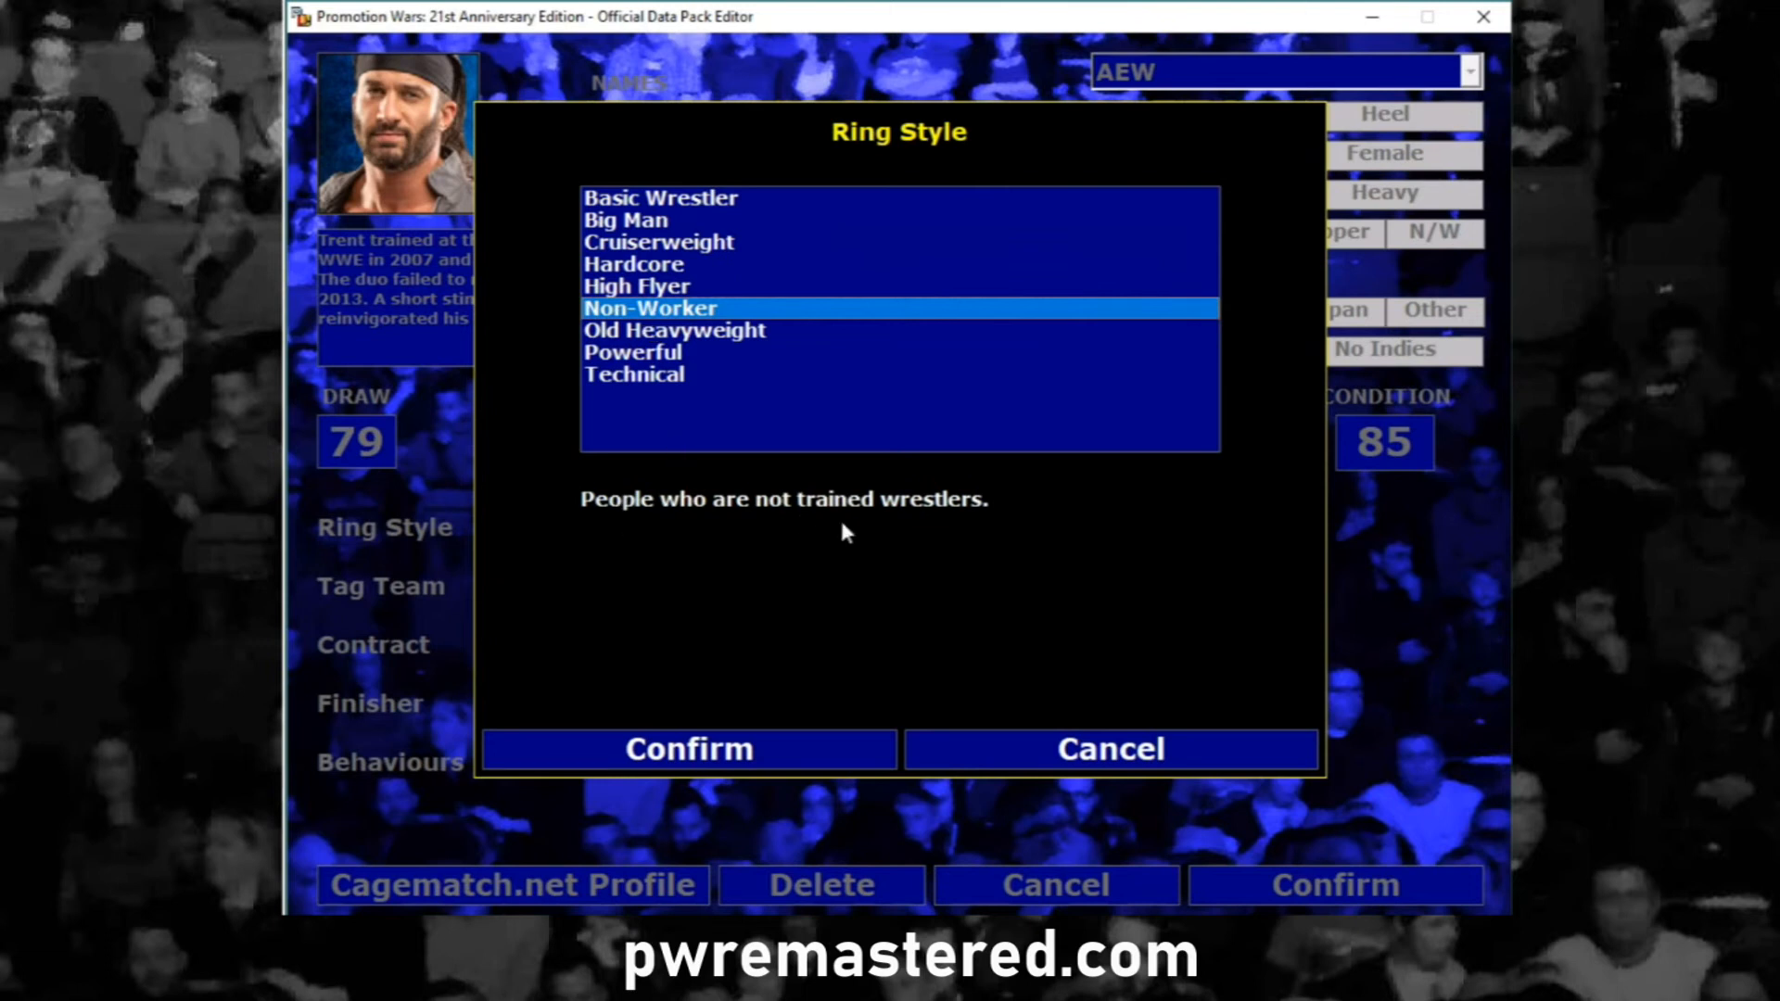
{"action": "left_click", "coordinate": [638, 356]}
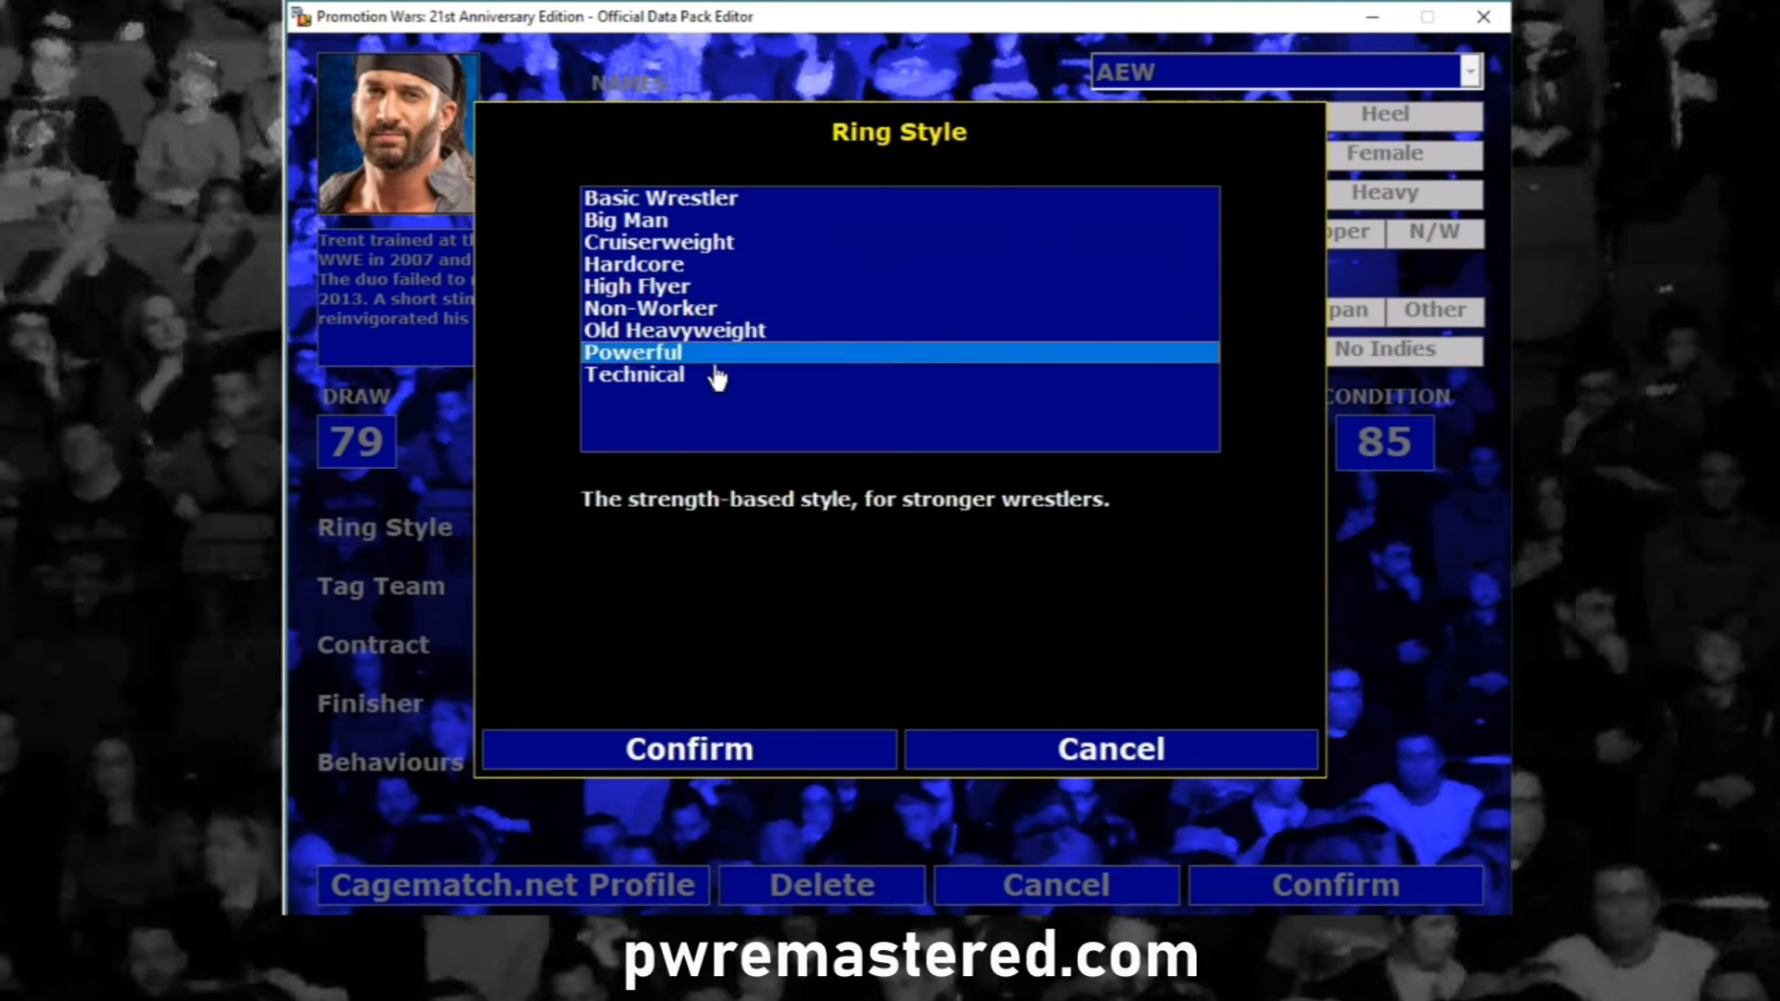
{"action": "left_click", "coordinate": [640, 245]}
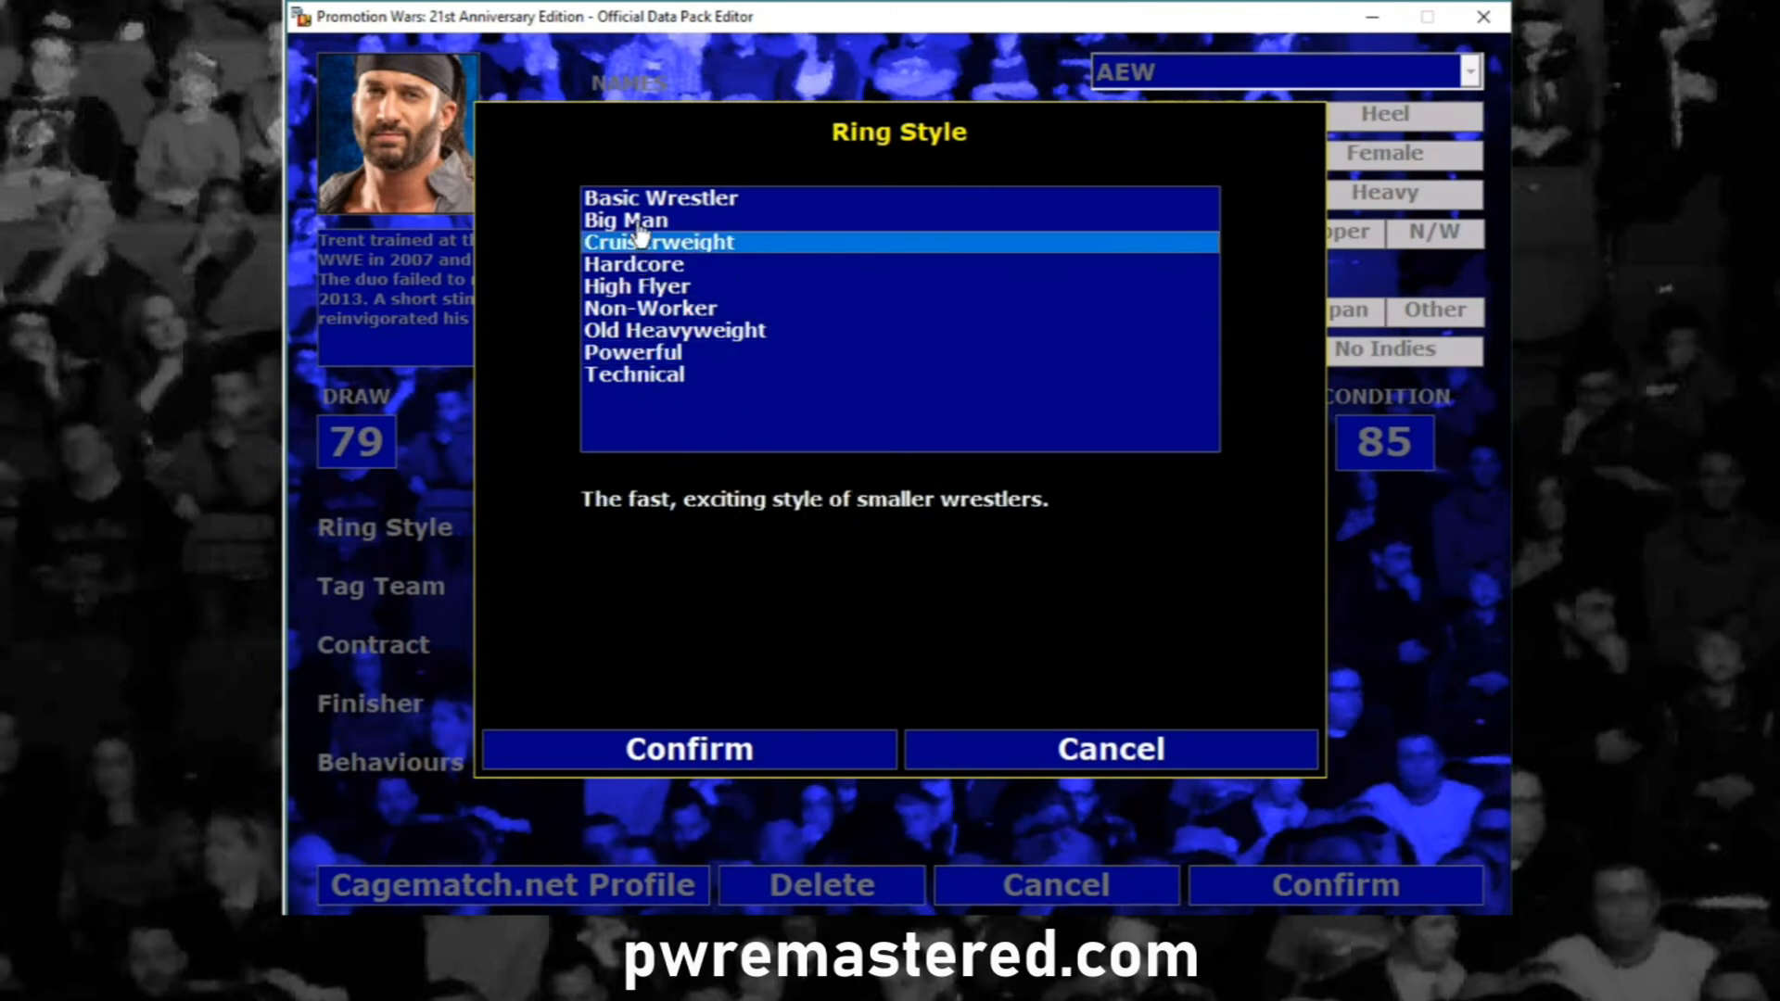
{"action": "left_click", "coordinate": [639, 228]}
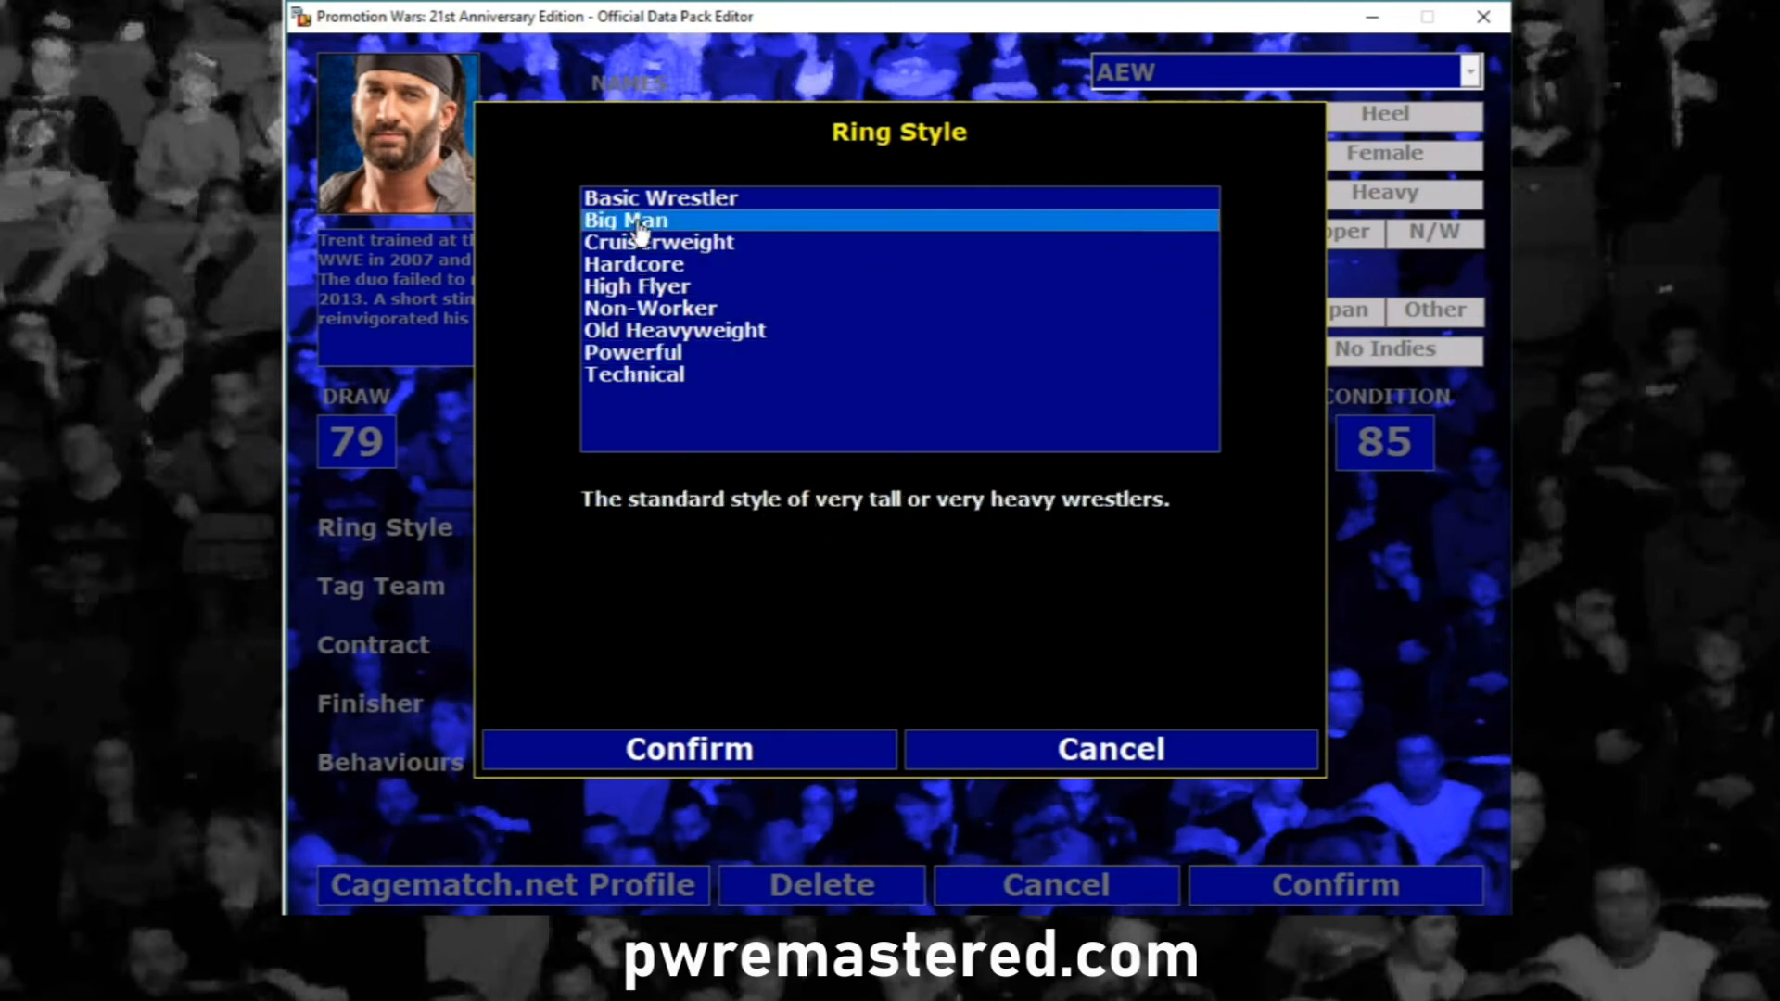
{"action": "left_click", "coordinate": [639, 751]}
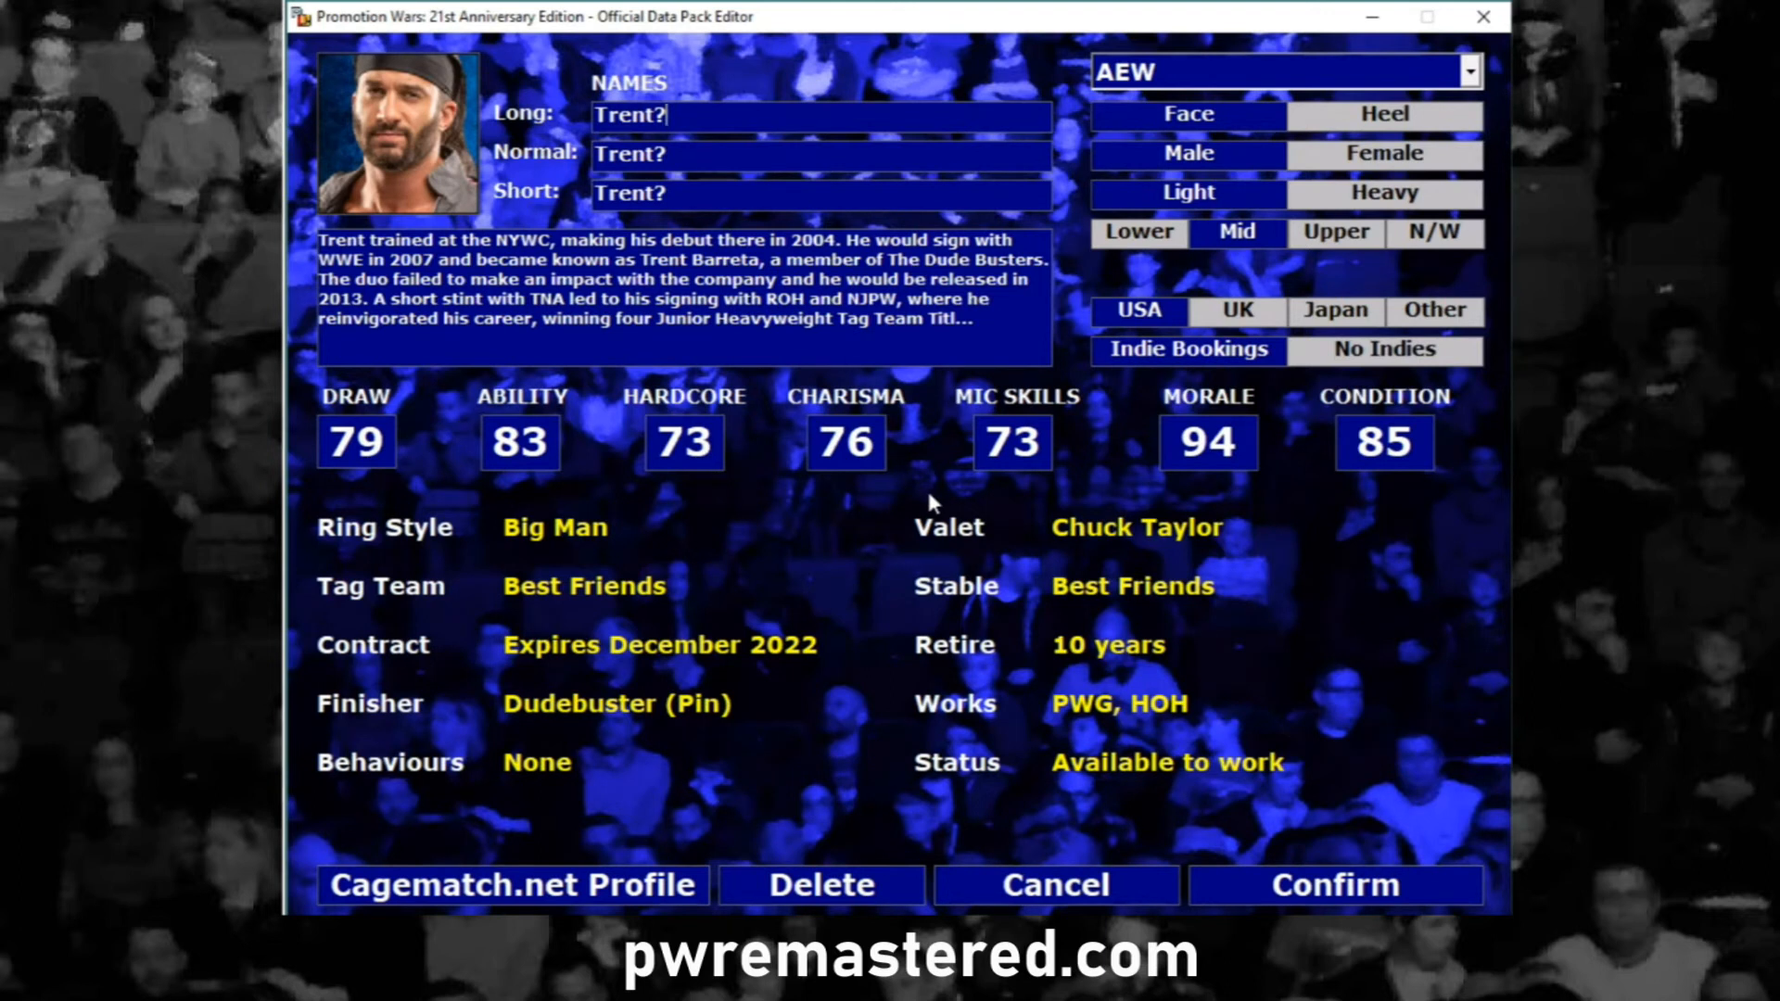
Assign Lio Rush as Trent?'s valet, choosing from the wrestlers in his own promotion
{"action": "left_click", "coordinate": [1157, 541]}
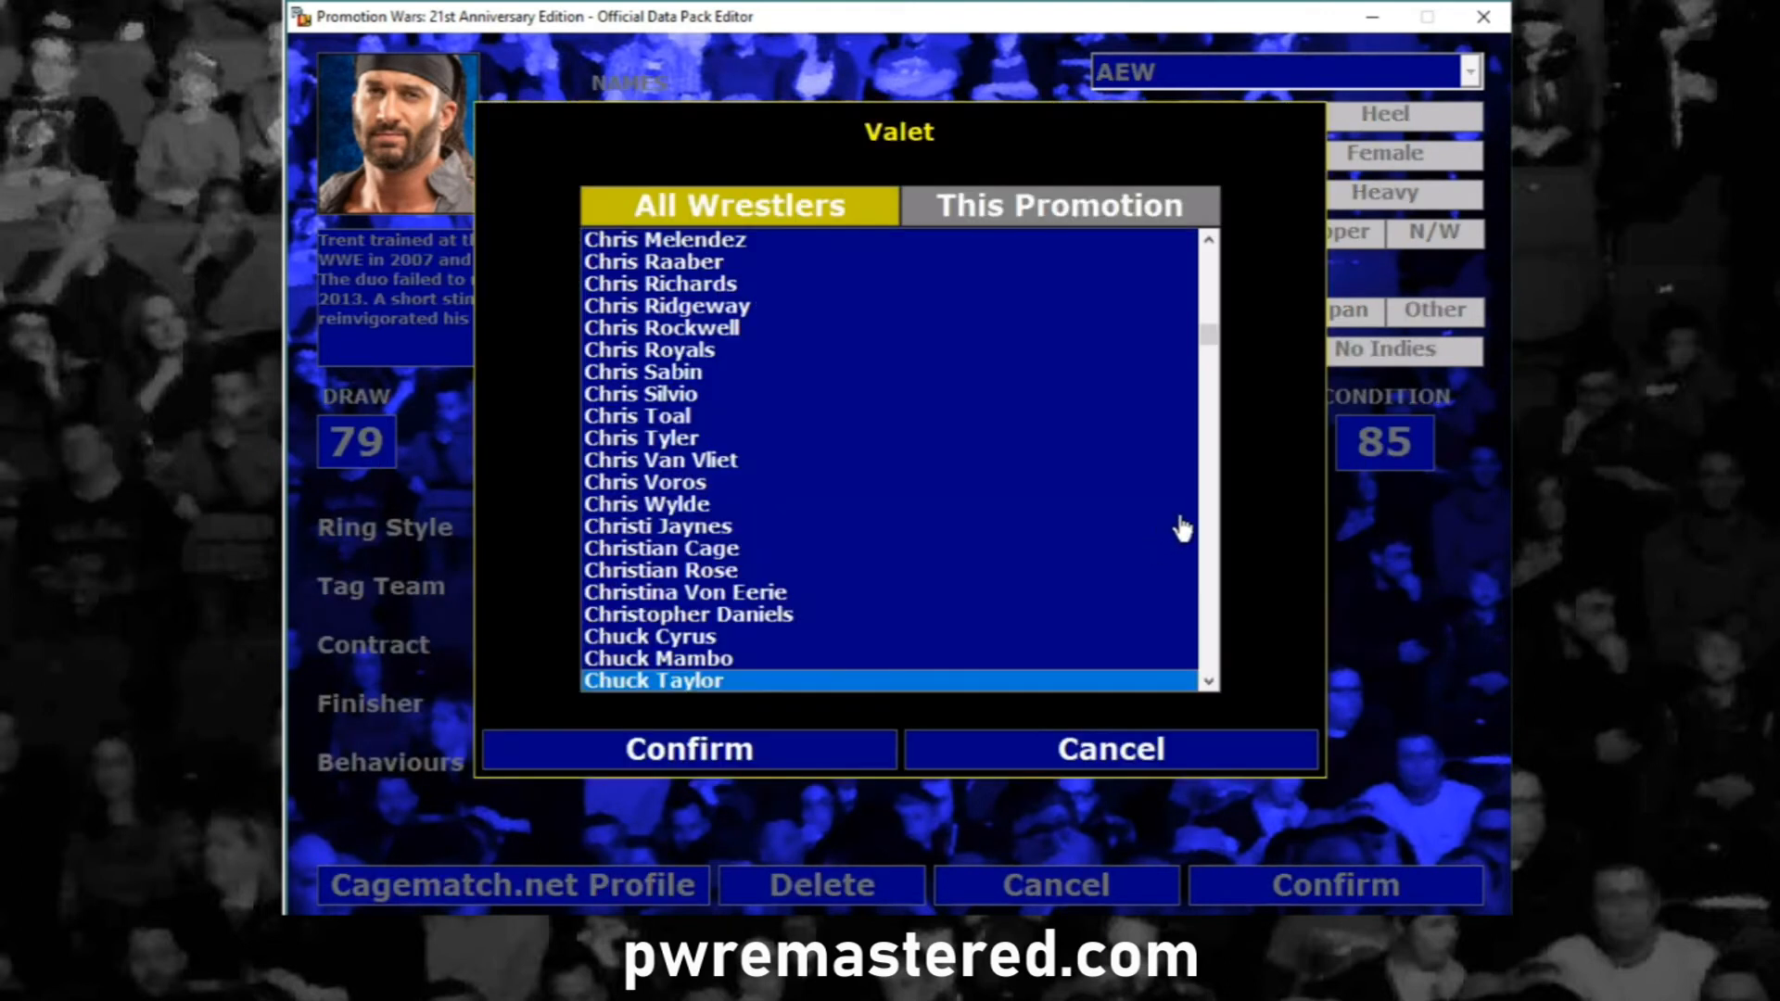
{"action": "left_click_drag", "start_coordinate": [1211, 337], "coordinate": [1223, 266]}
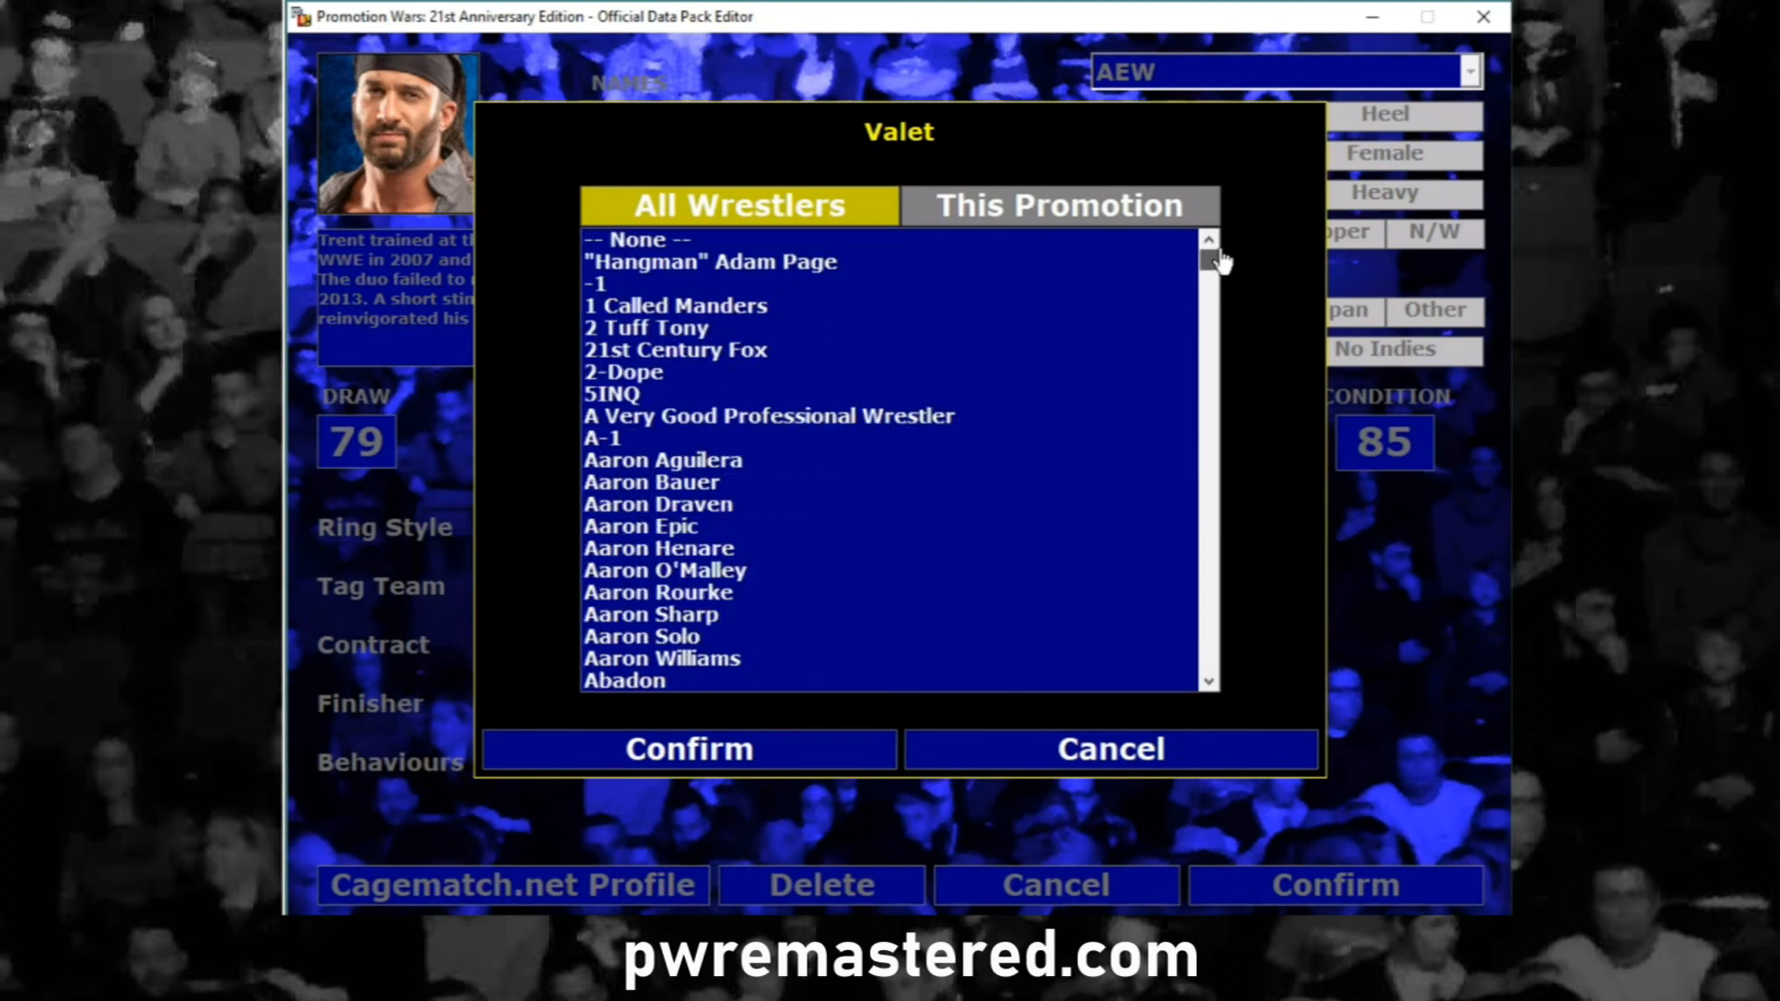
{"action": "left_click", "coordinate": [1066, 221]}
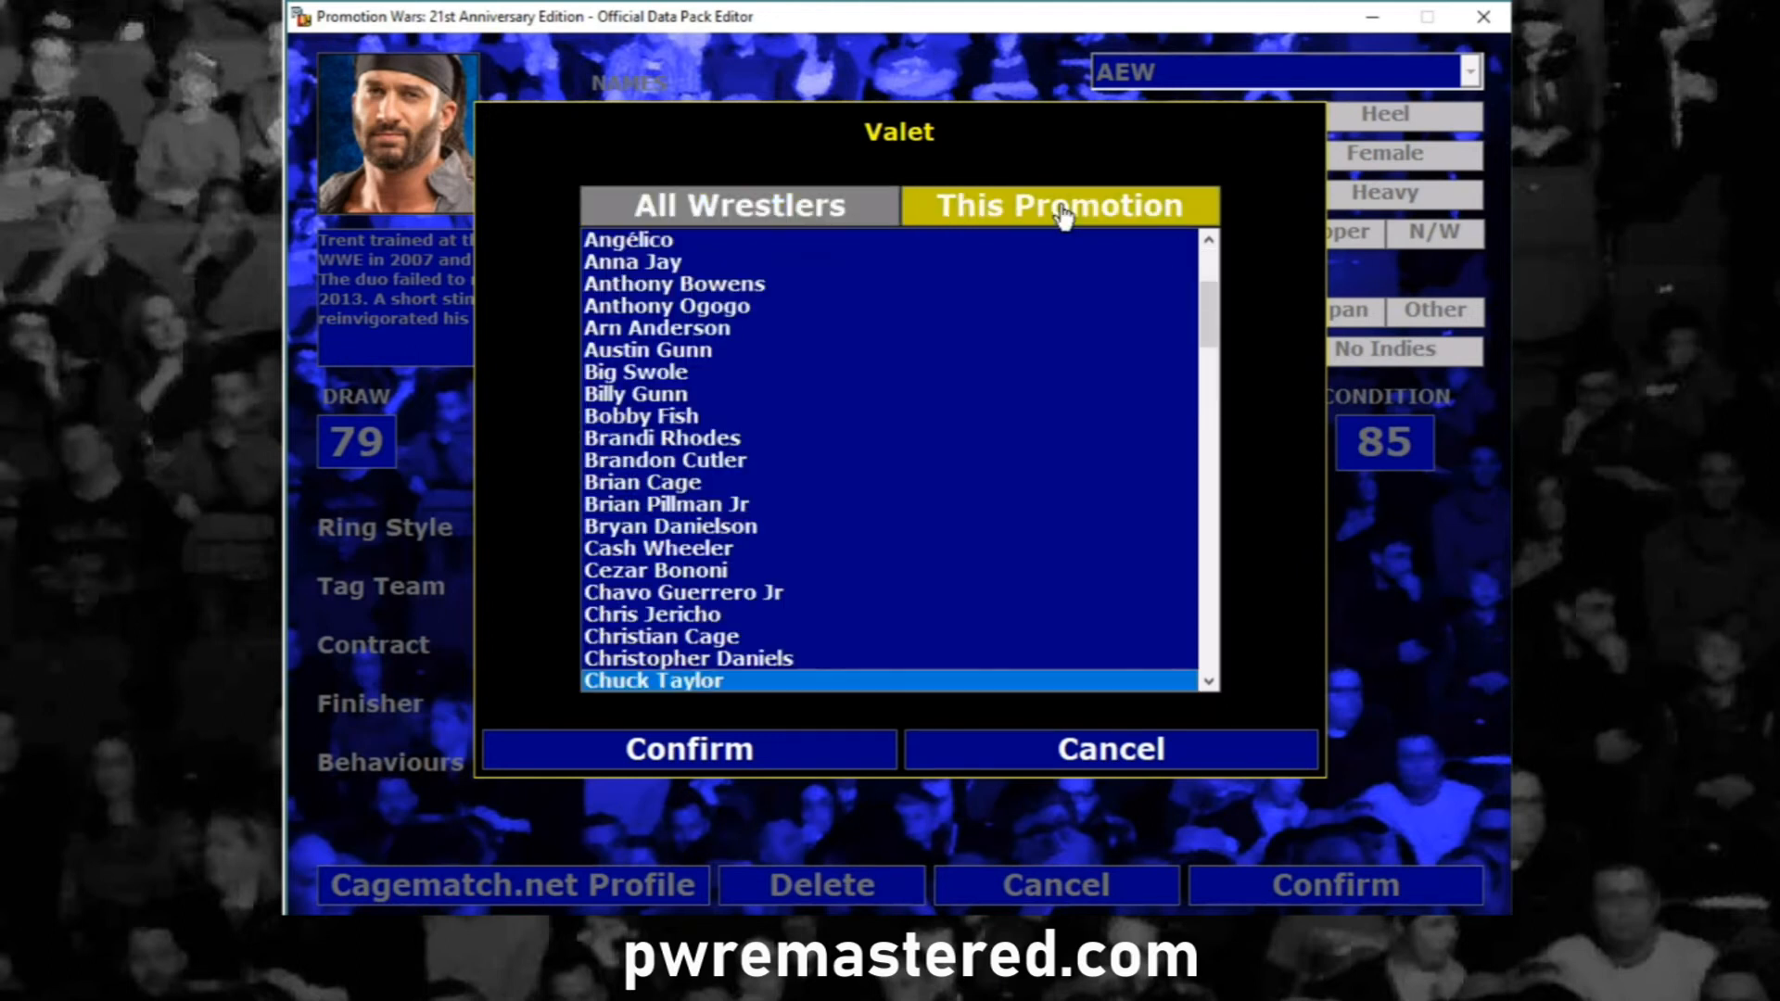
{"action": "left_click_drag", "start_coordinate": [1203, 315], "coordinate": [1215, 476]}
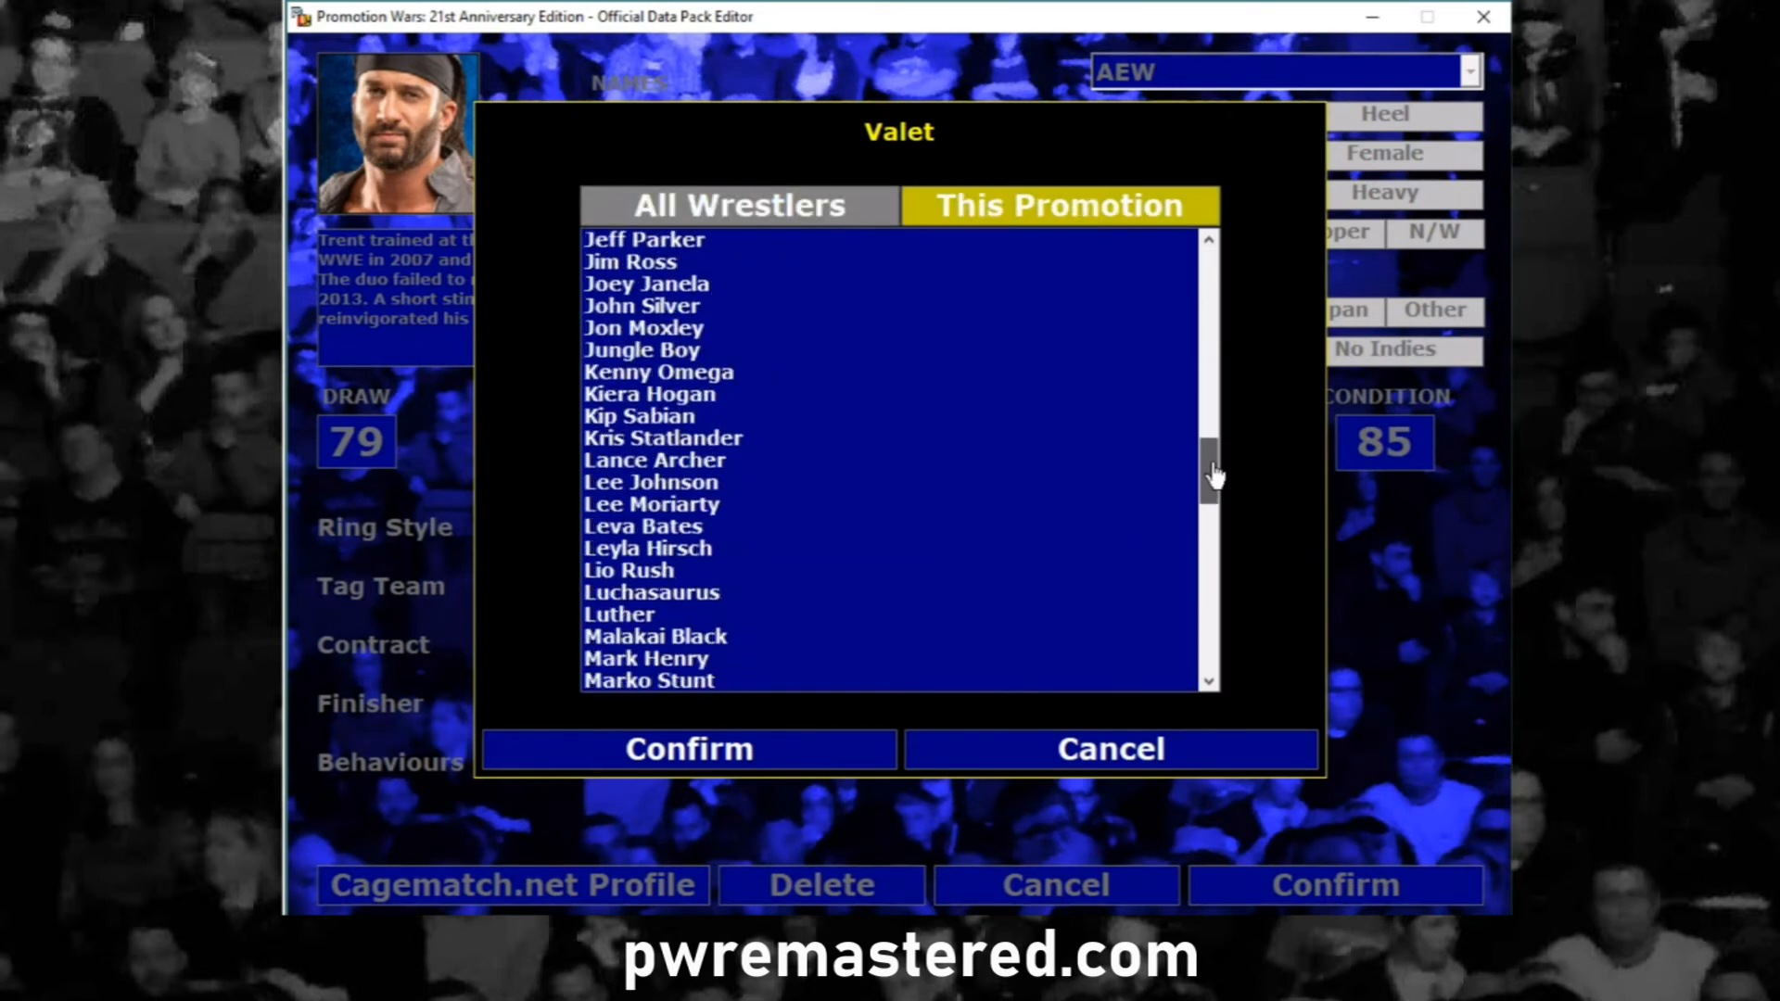
{"action": "left_click", "coordinate": [658, 575]}
{"action": "left_click", "coordinate": [715, 753]}
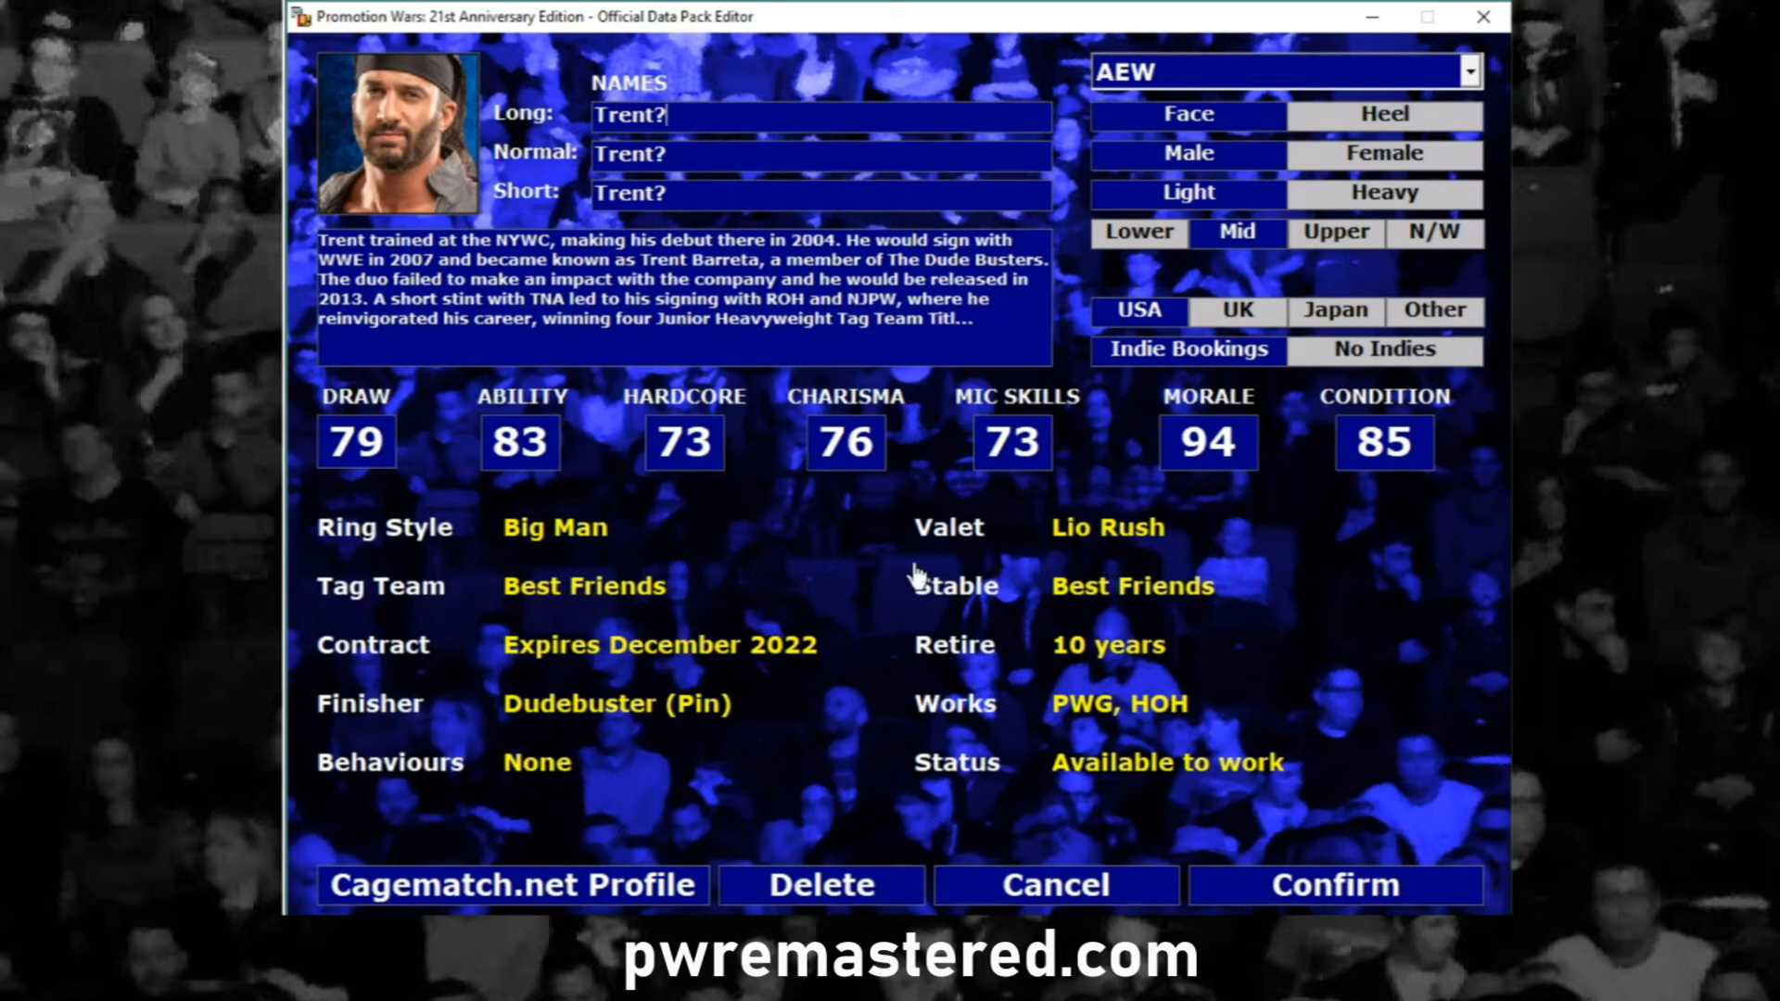
Replace Trent?'s tag team with a newly added one named New Tag Team, after browsing the promotion's existing teams
{"action": "left_click", "coordinate": [584, 601]}
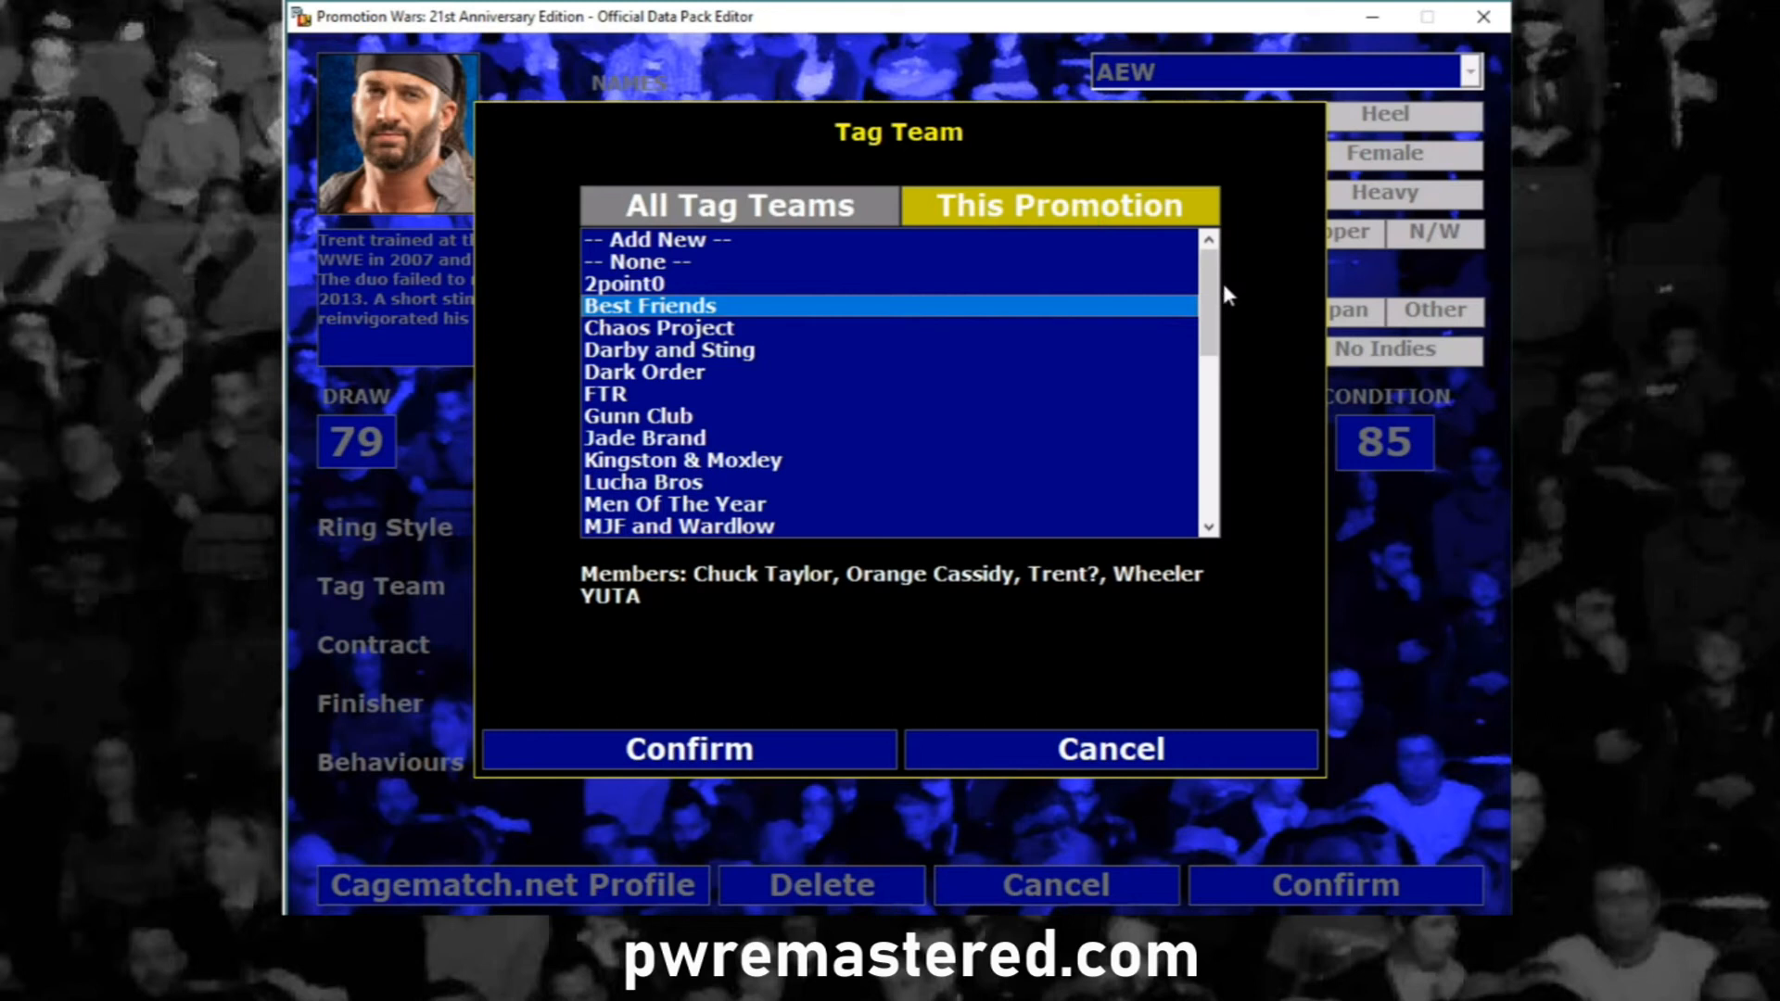
{"action": "scroll", "coordinate": [1211, 329], "scroll_direction": "down", "scroll_amount": 1}
{"action": "left_click_drag", "start_coordinate": [1211, 328], "coordinate": [1216, 425]}
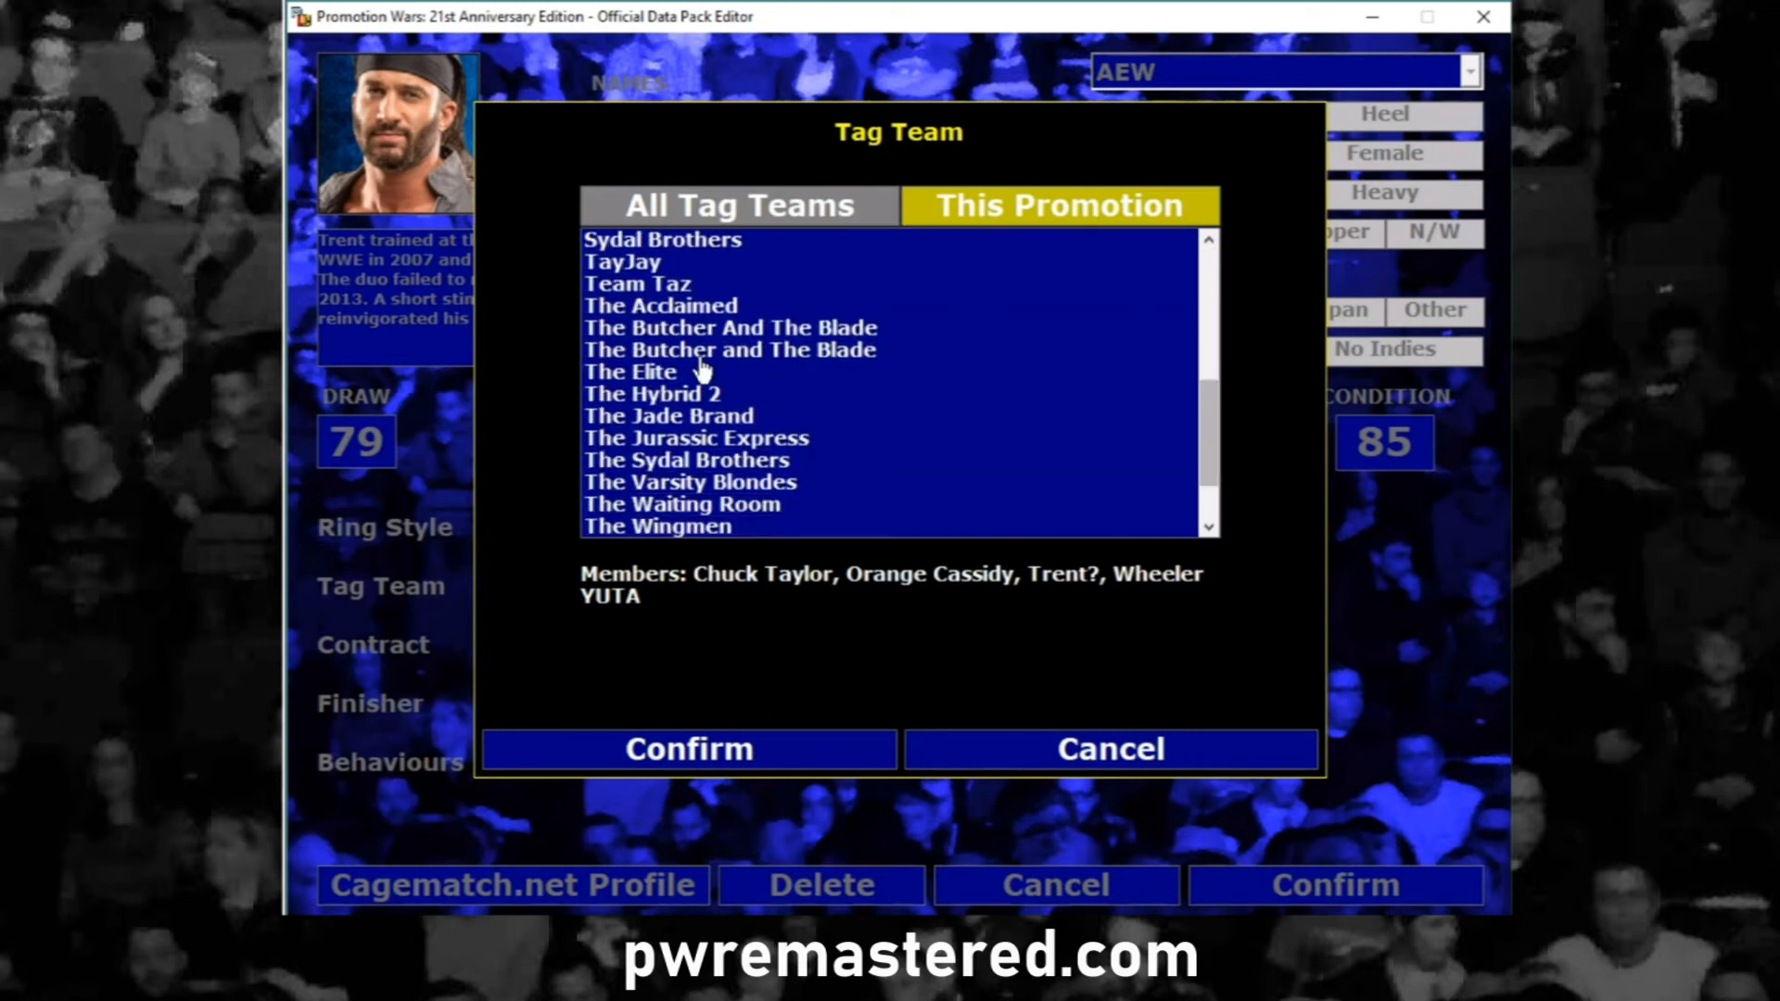
{"action": "left_click", "coordinate": [676, 308]}
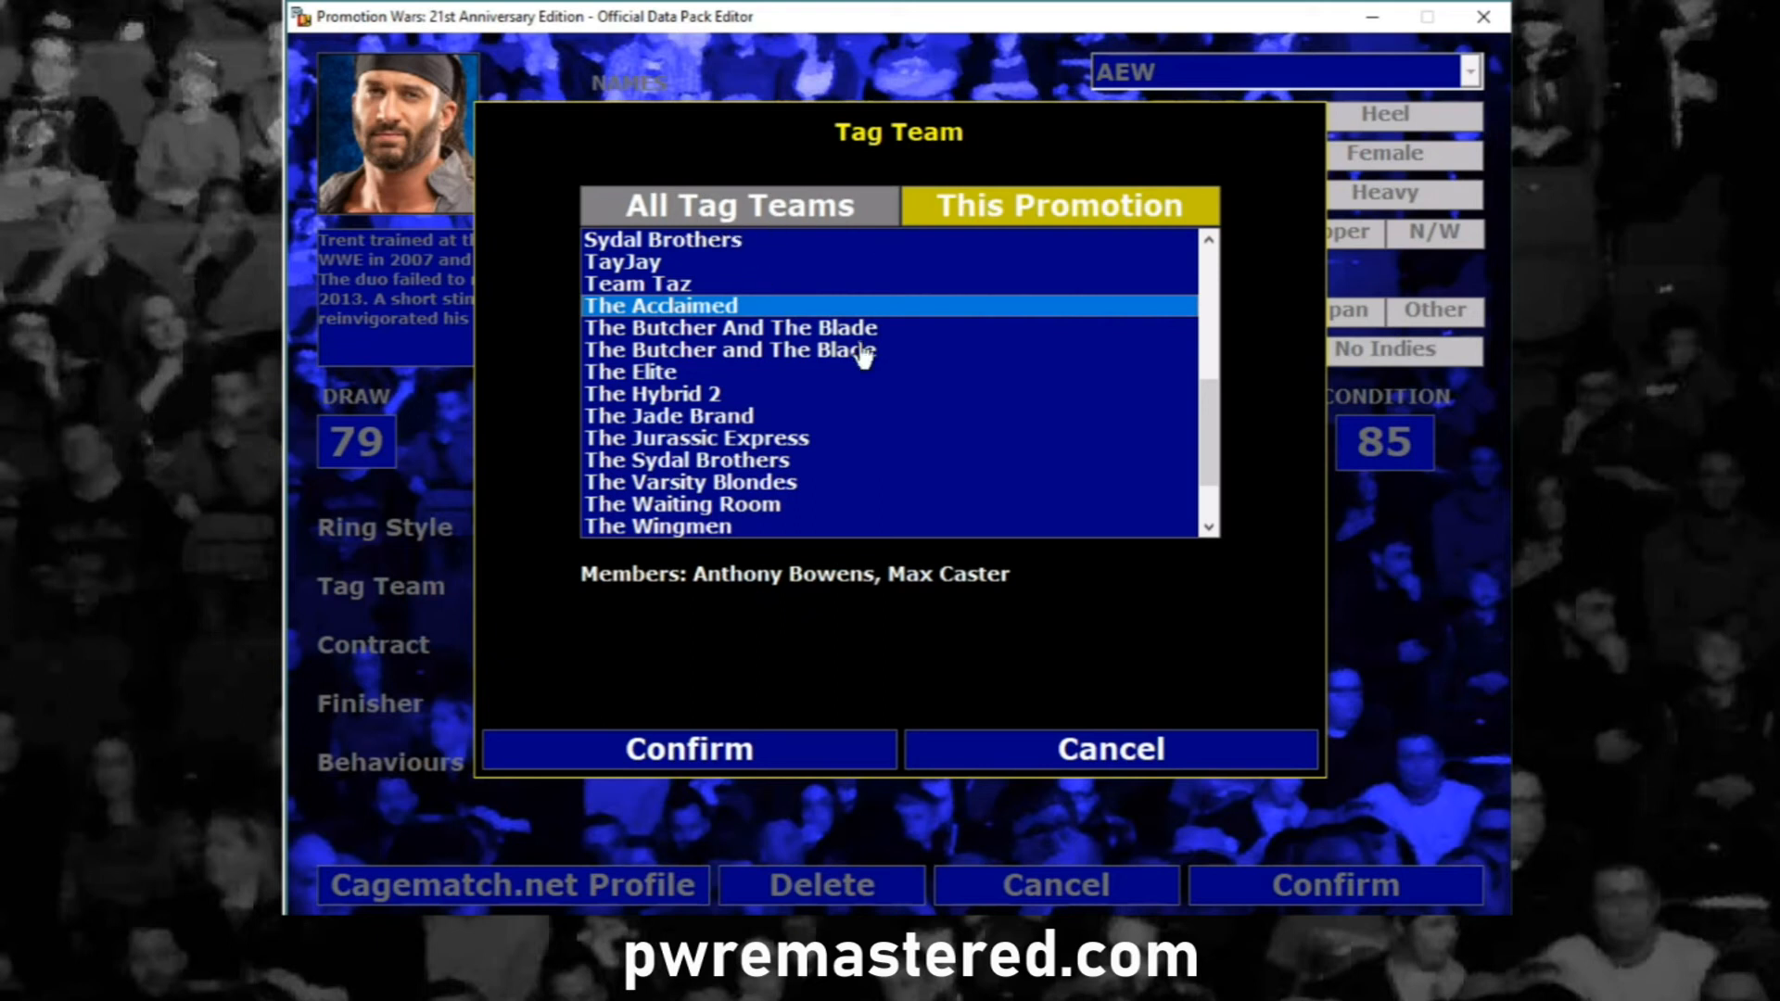
{"action": "mouse_move", "coordinate": [1211, 414]}
{"action": "left_mouse_down"}
{"action": "mouse_move", "coordinate": [1212, 463]}
{"action": "mouse_move", "coordinate": [1214, 422]}
{"action": "left_mouse_up"}
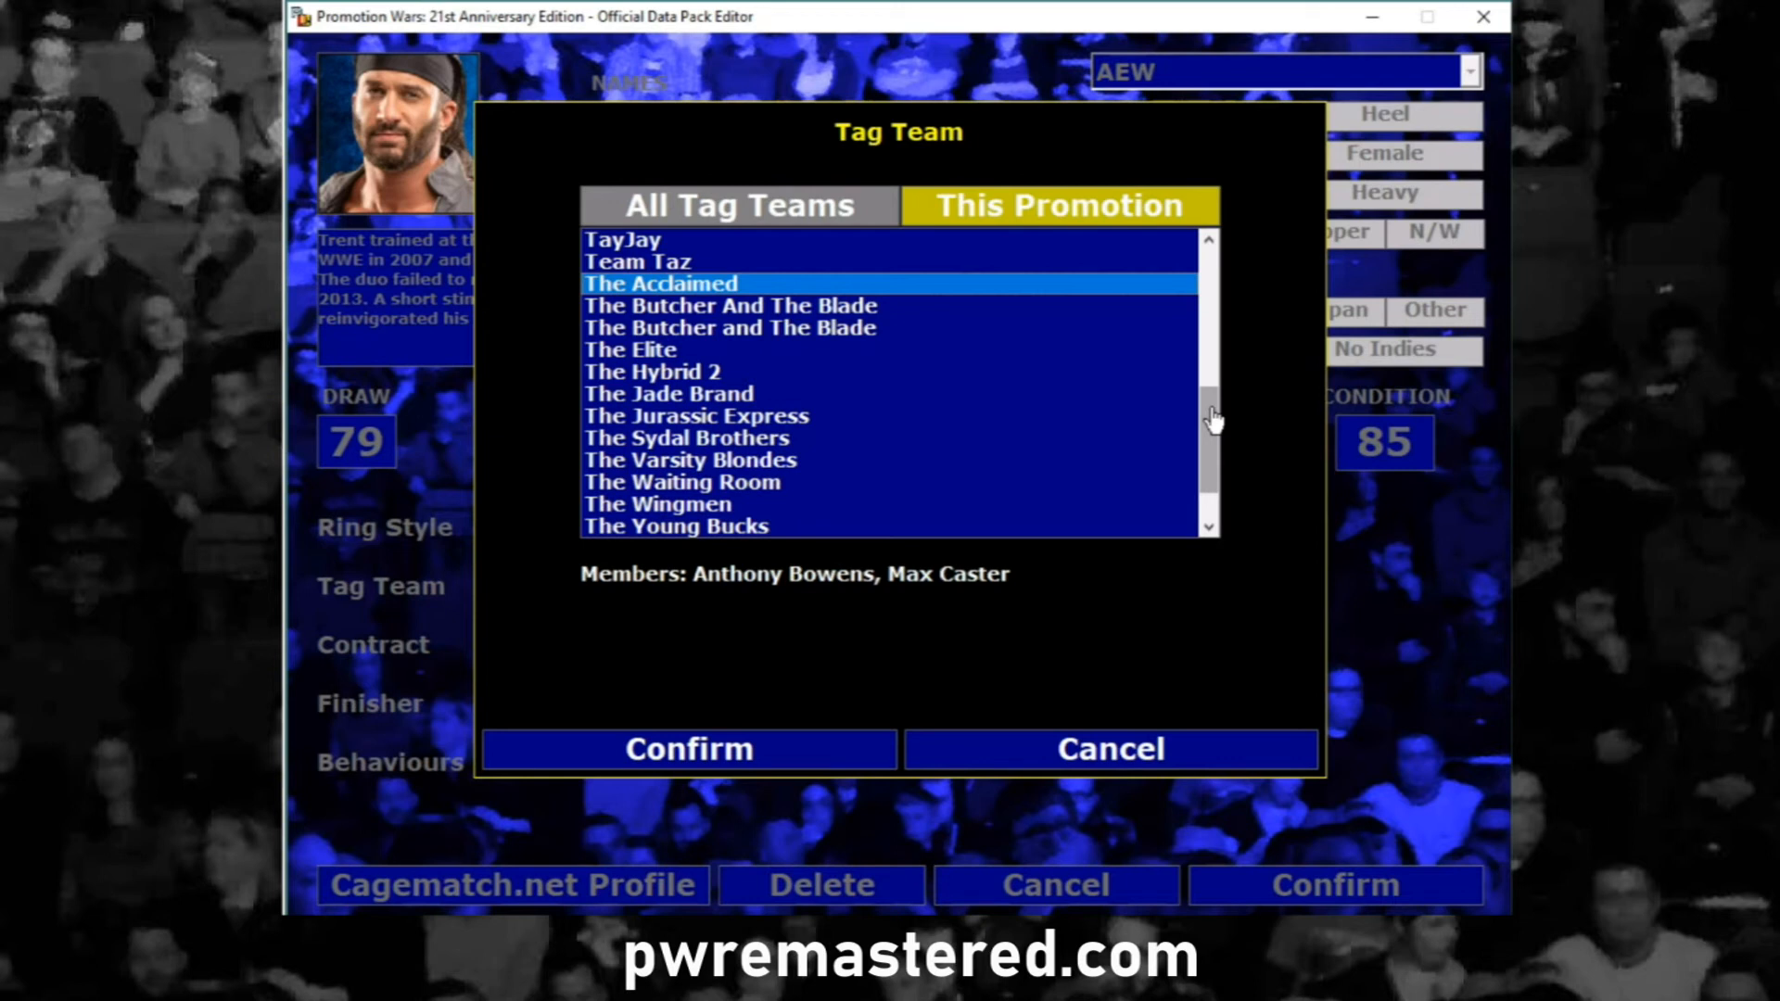
{"action": "left_click_drag", "start_coordinate": [1211, 417], "coordinate": [1215, 266]}
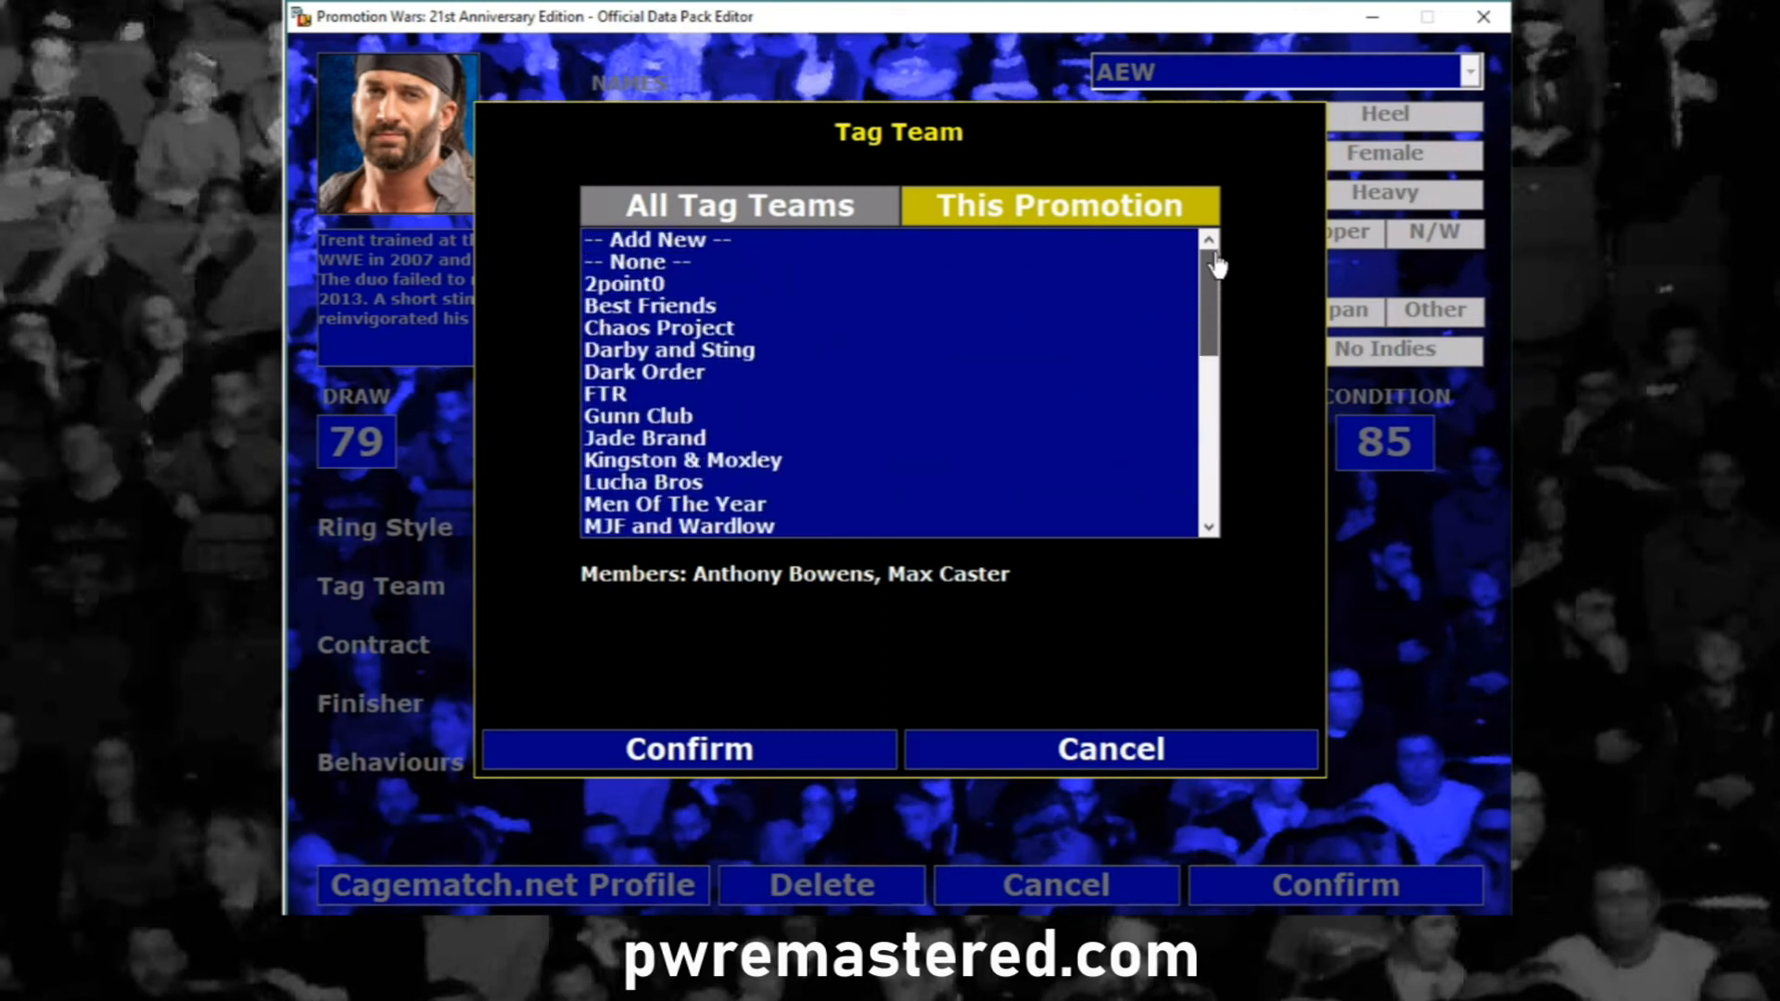
{"action": "left_click", "coordinate": [675, 243]}
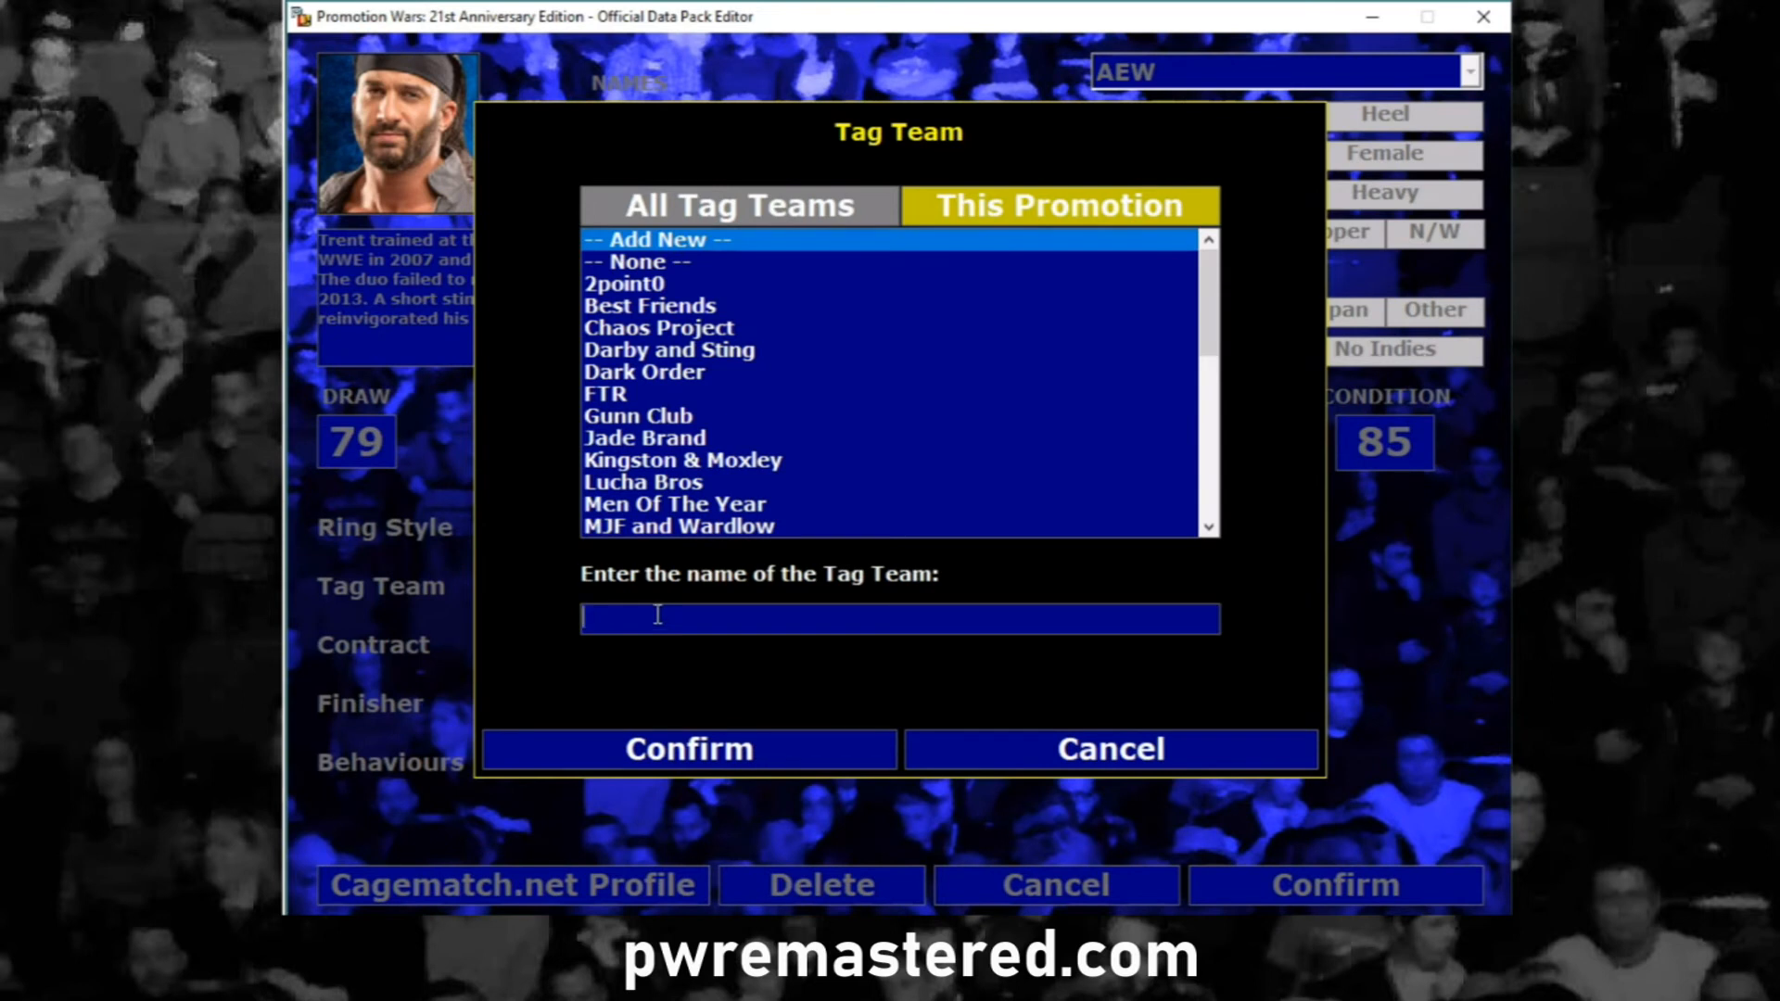
{"action": "type", "text": "New Tag Team"}
{"action": "left_click", "coordinate": [727, 758]}
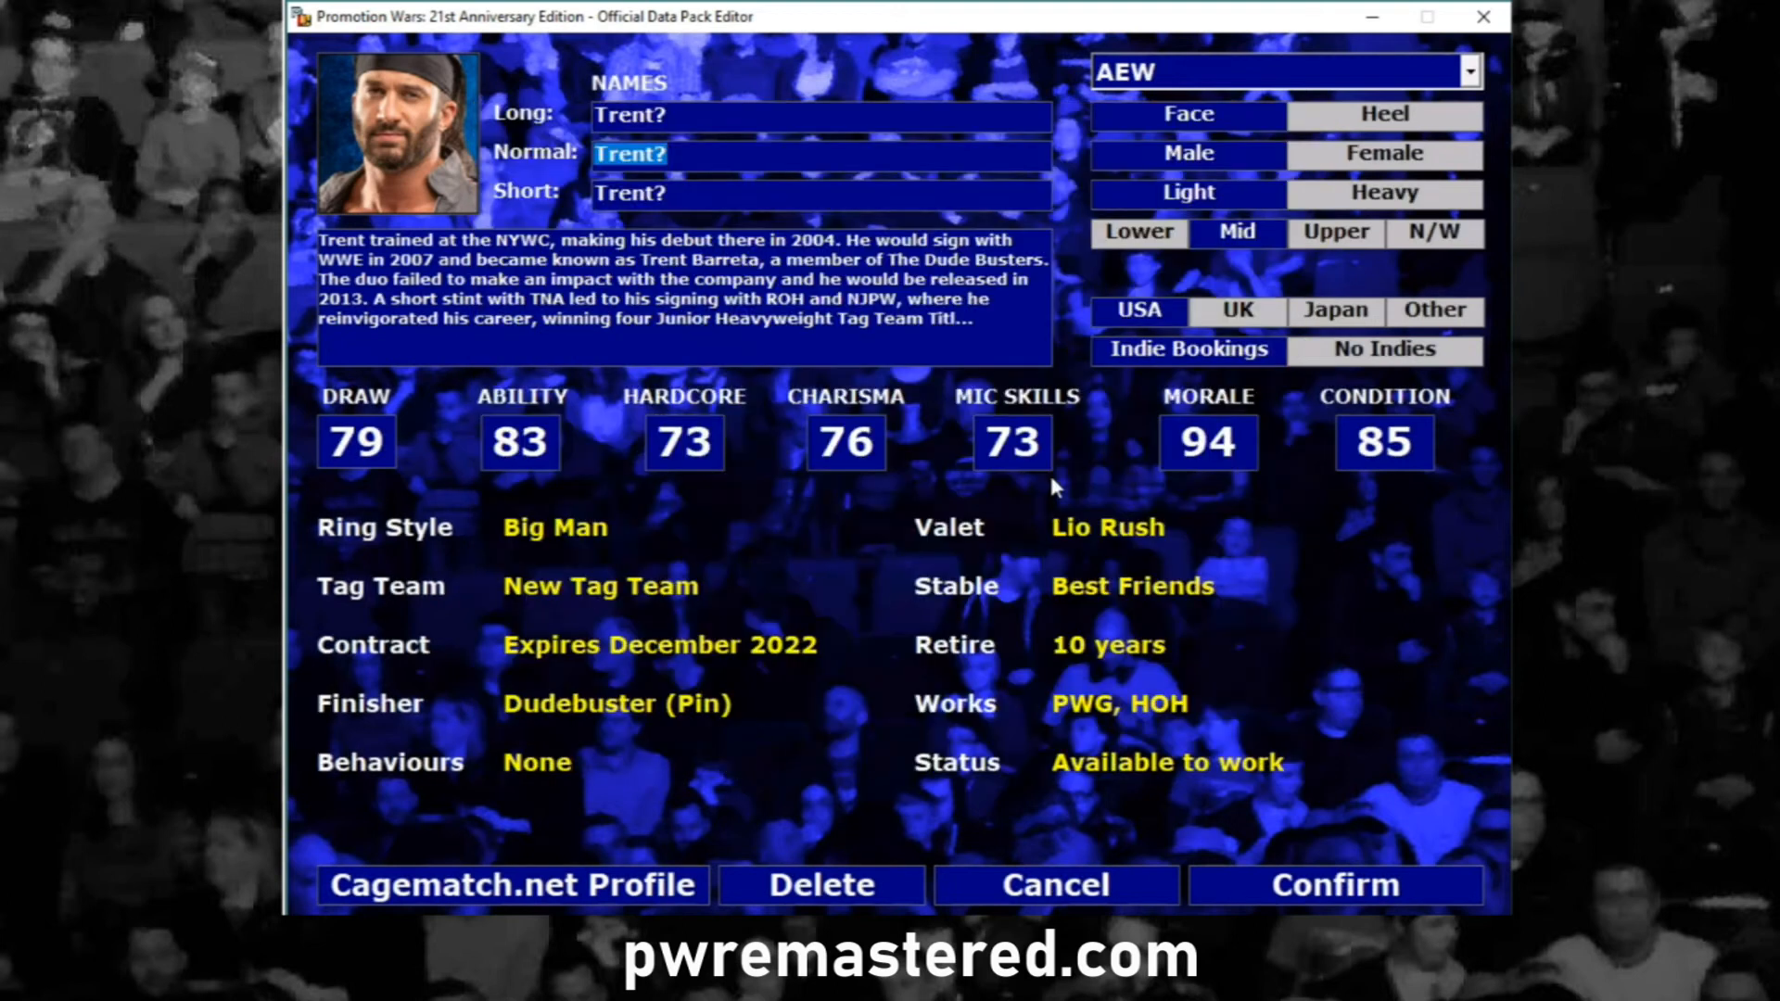
Set Trent?'s stable to Hardy Family Office, choosing from the stables in his own promotion
{"action": "left_click", "coordinate": [1148, 594]}
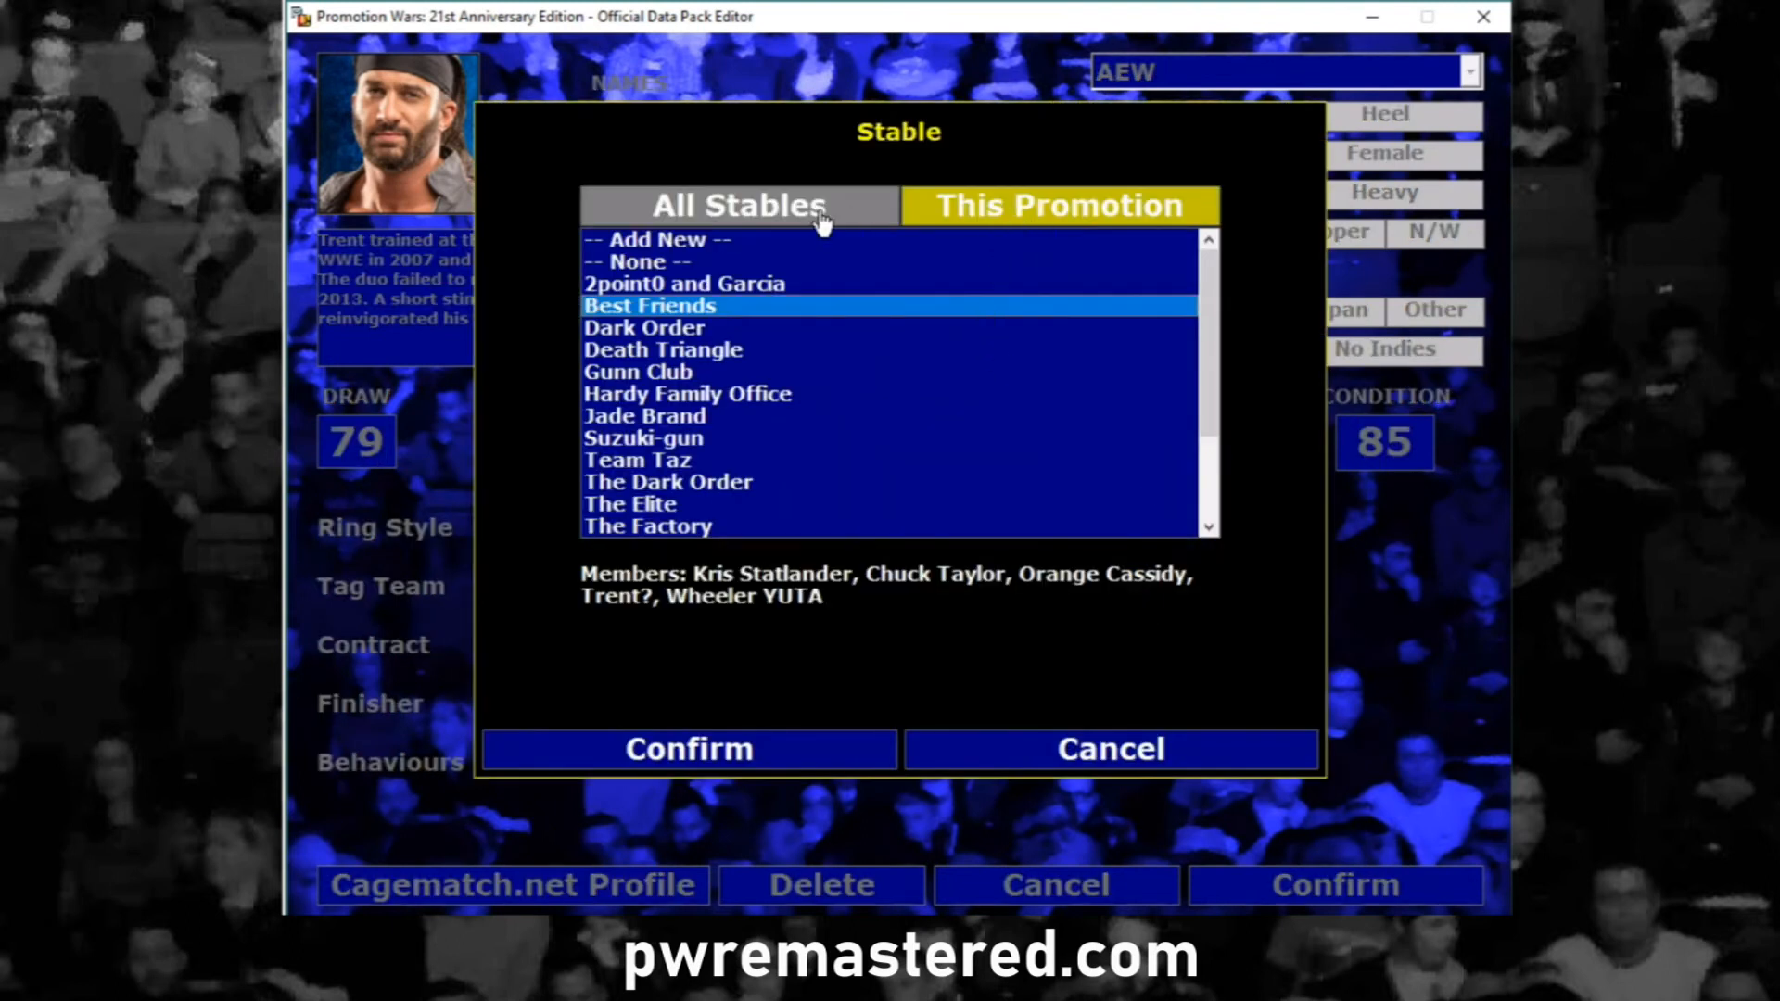
{"action": "left_click", "coordinate": [664, 397]}
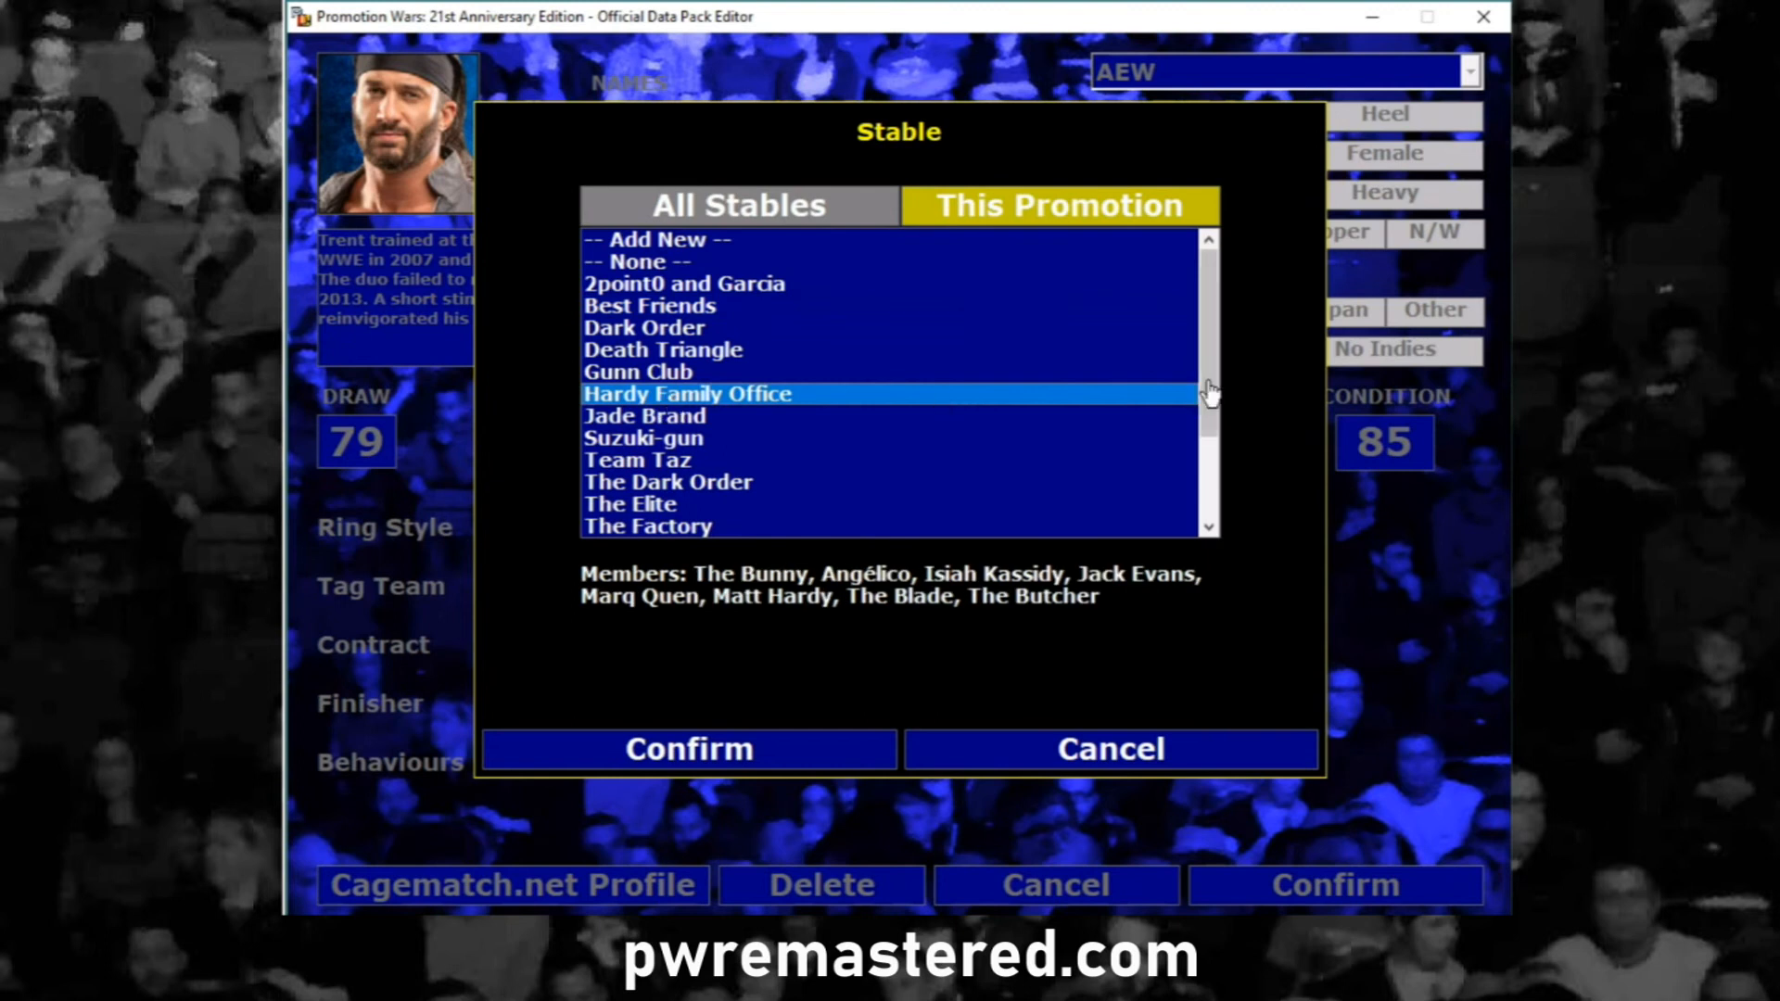
{"action": "left_click_drag", "start_coordinate": [1210, 325], "coordinate": [1232, 402]}
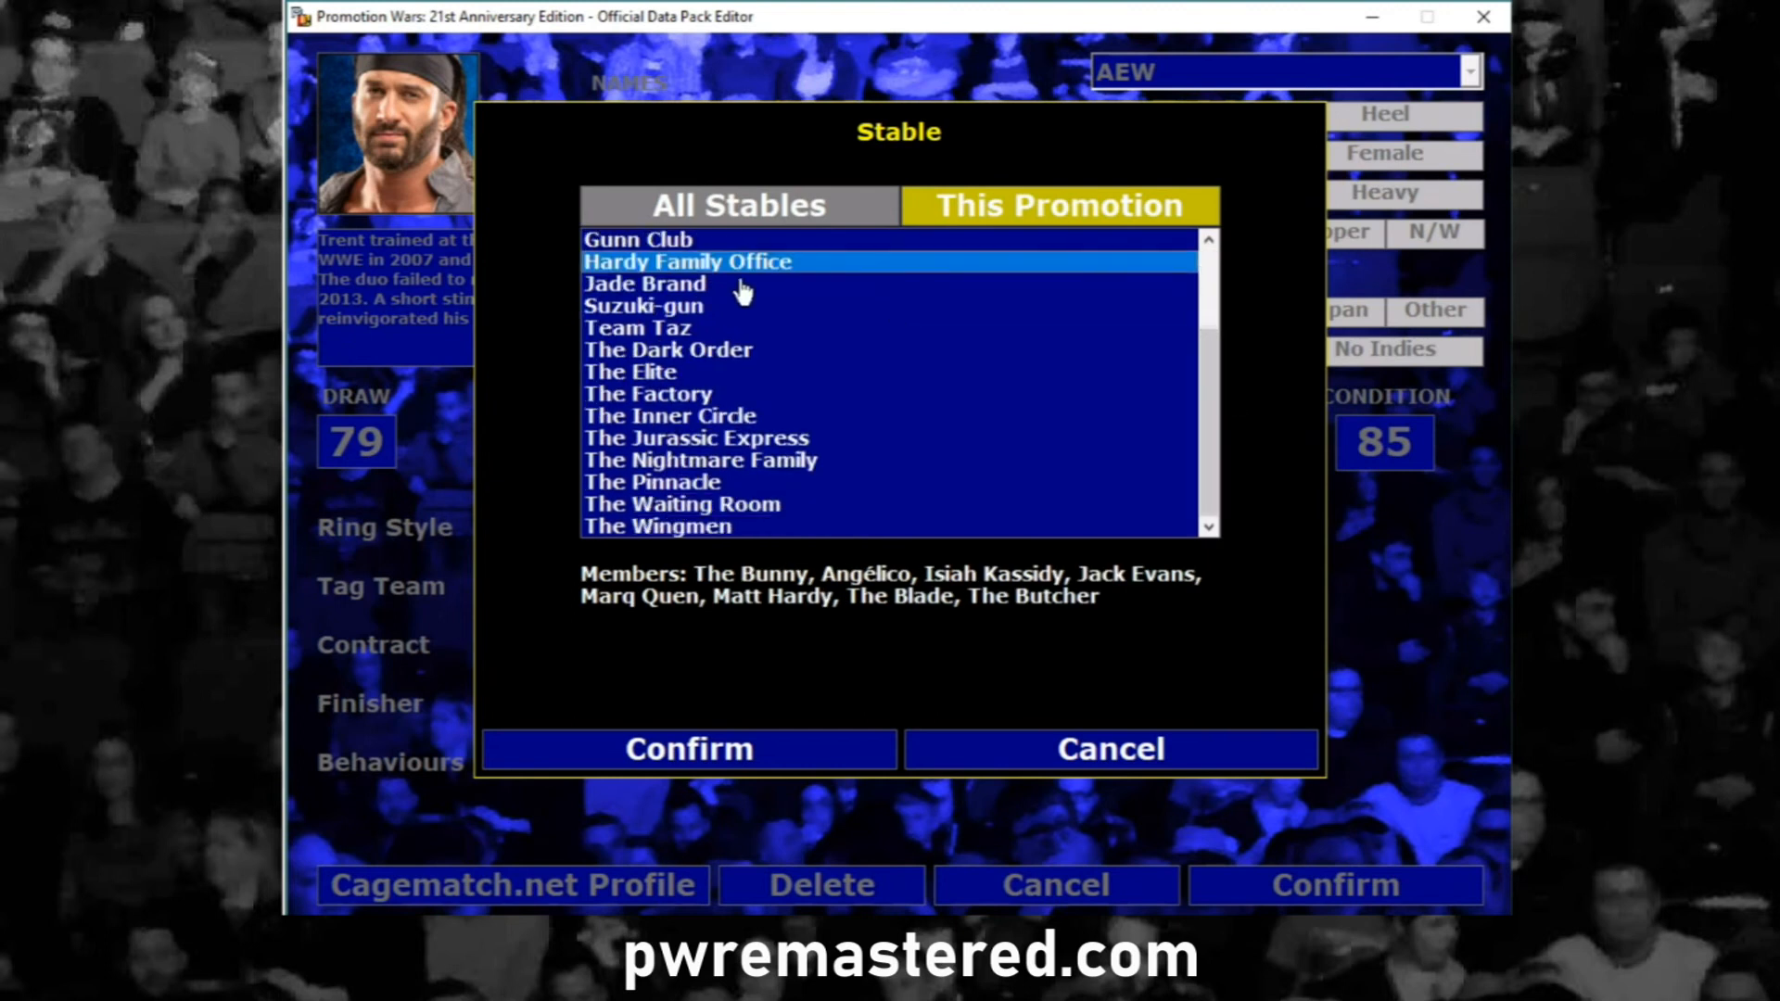
{"action": "left_click", "coordinate": [672, 748]}
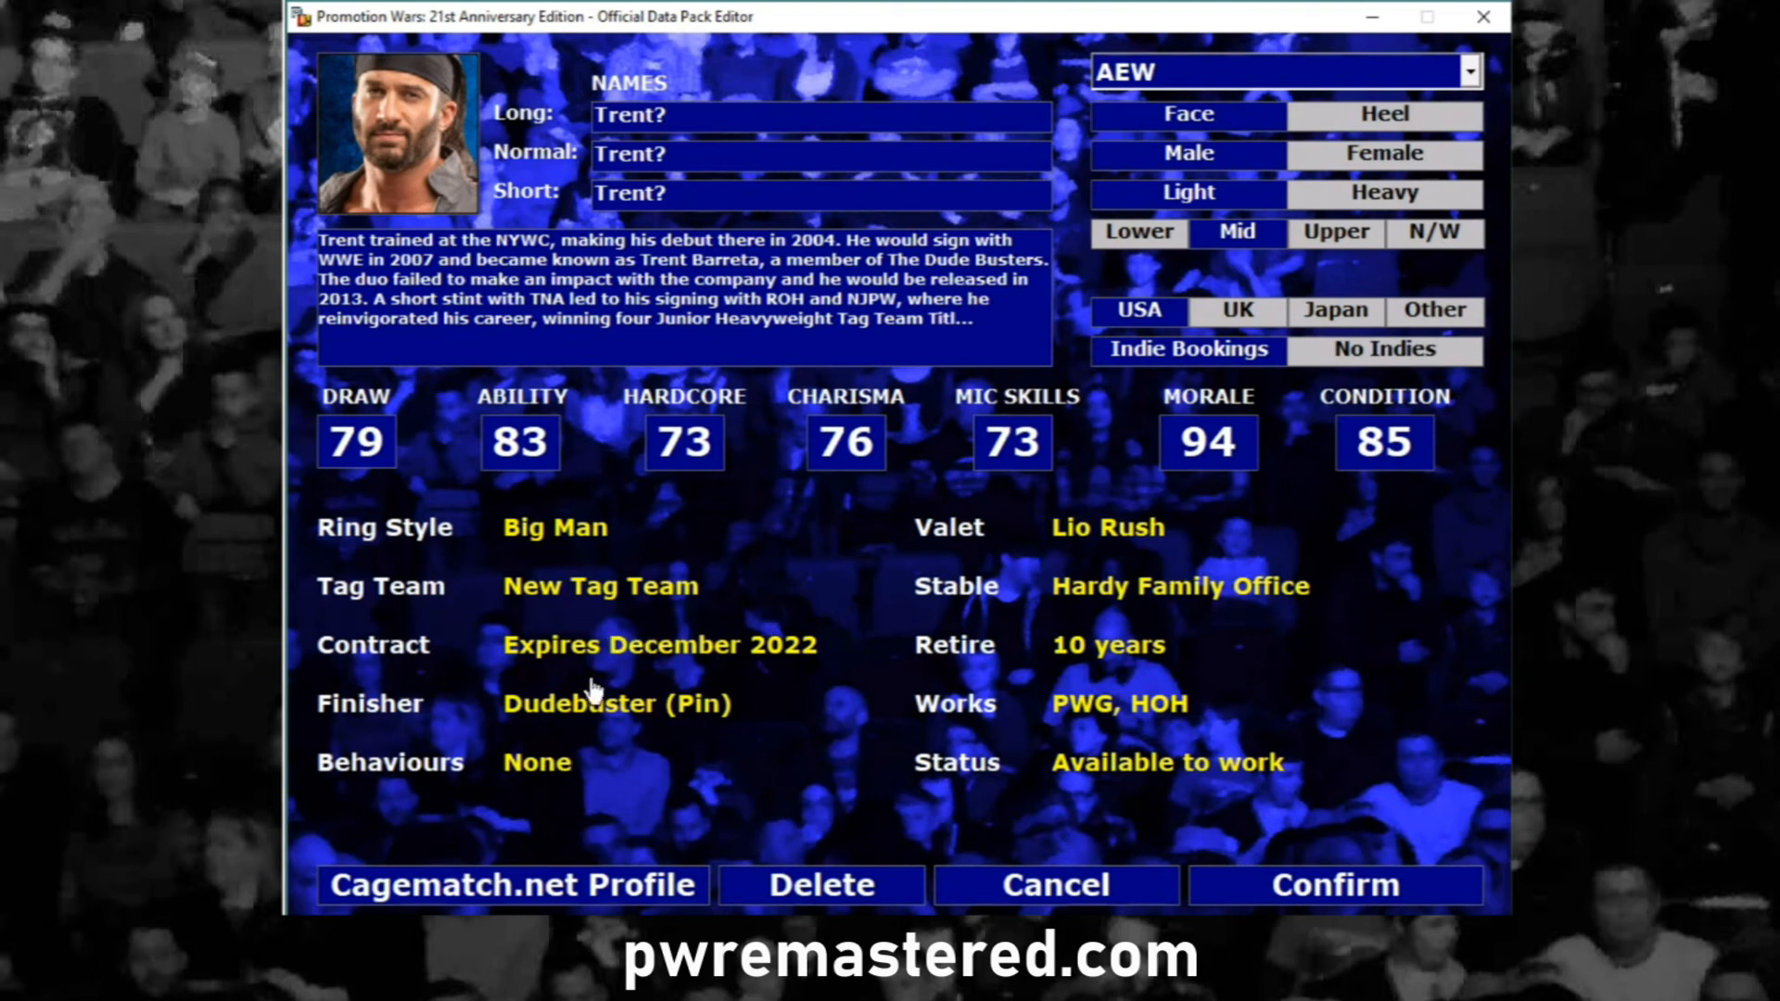
Generate random expiry dates for Trent?'s contract and accept March 2026
{"action": "left_click", "coordinate": [615, 649]}
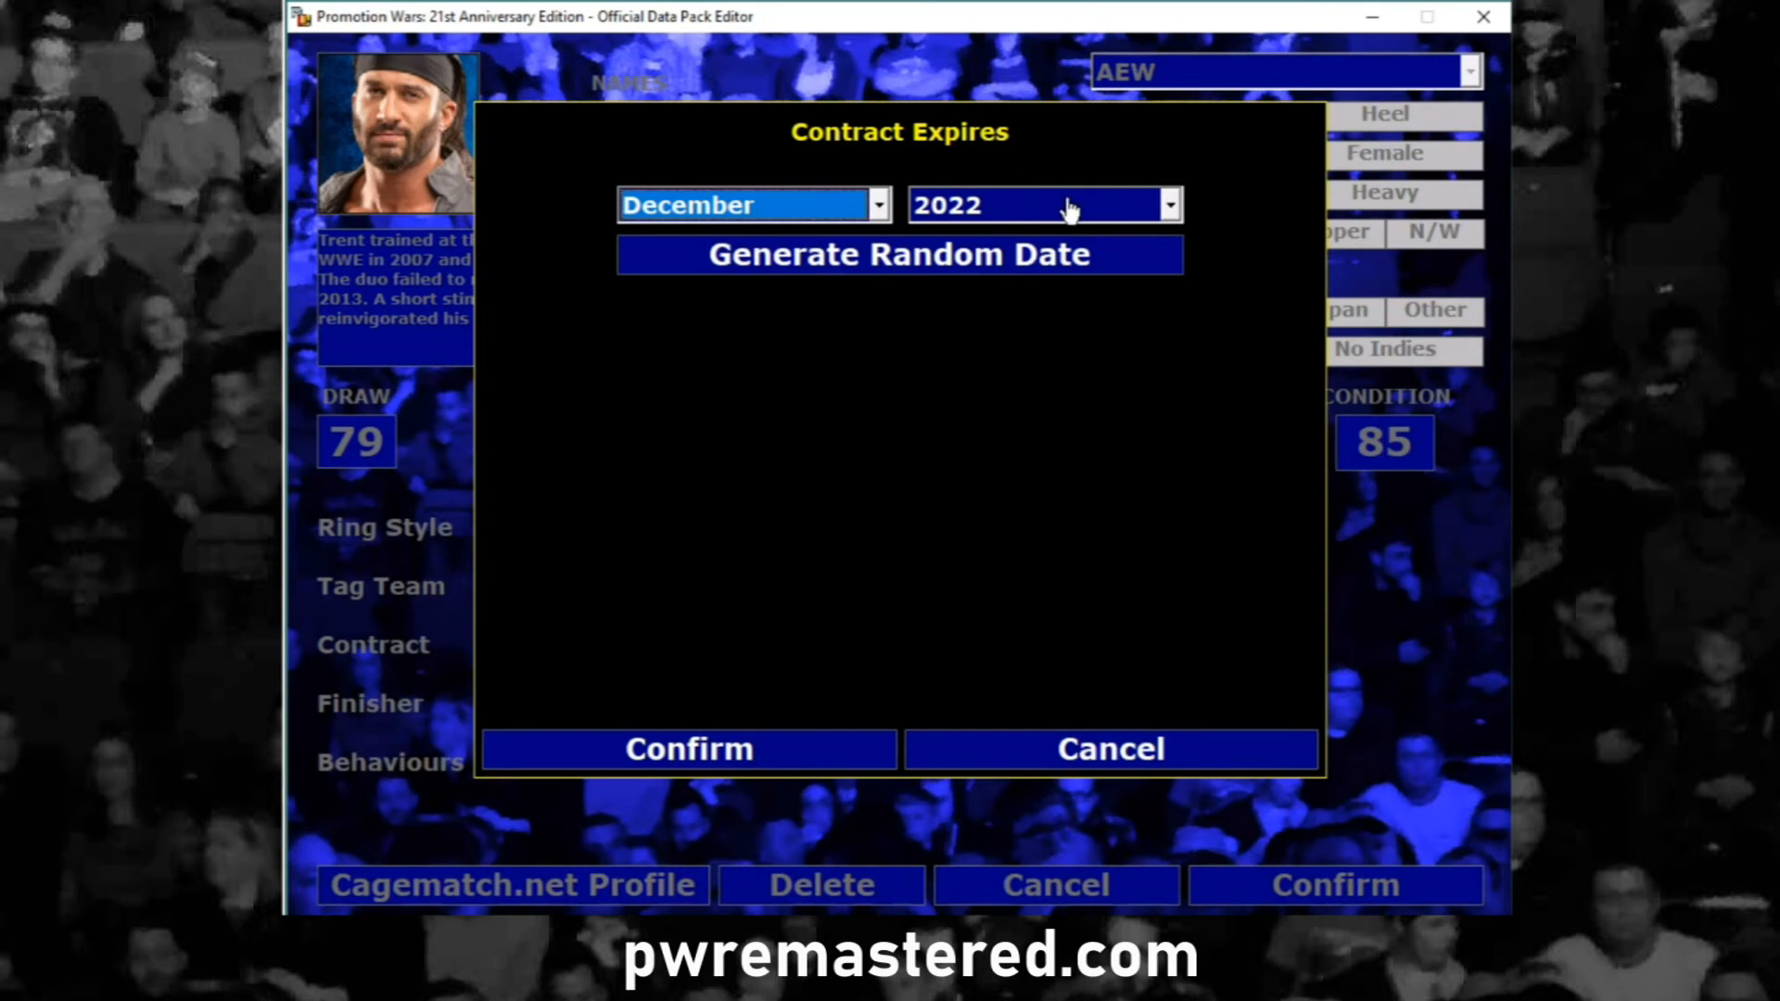
{"action": "left_click", "coordinate": [879, 206]}
{"action": "left_click", "coordinate": [879, 206]}
{"action": "left_click", "coordinate": [923, 269]}
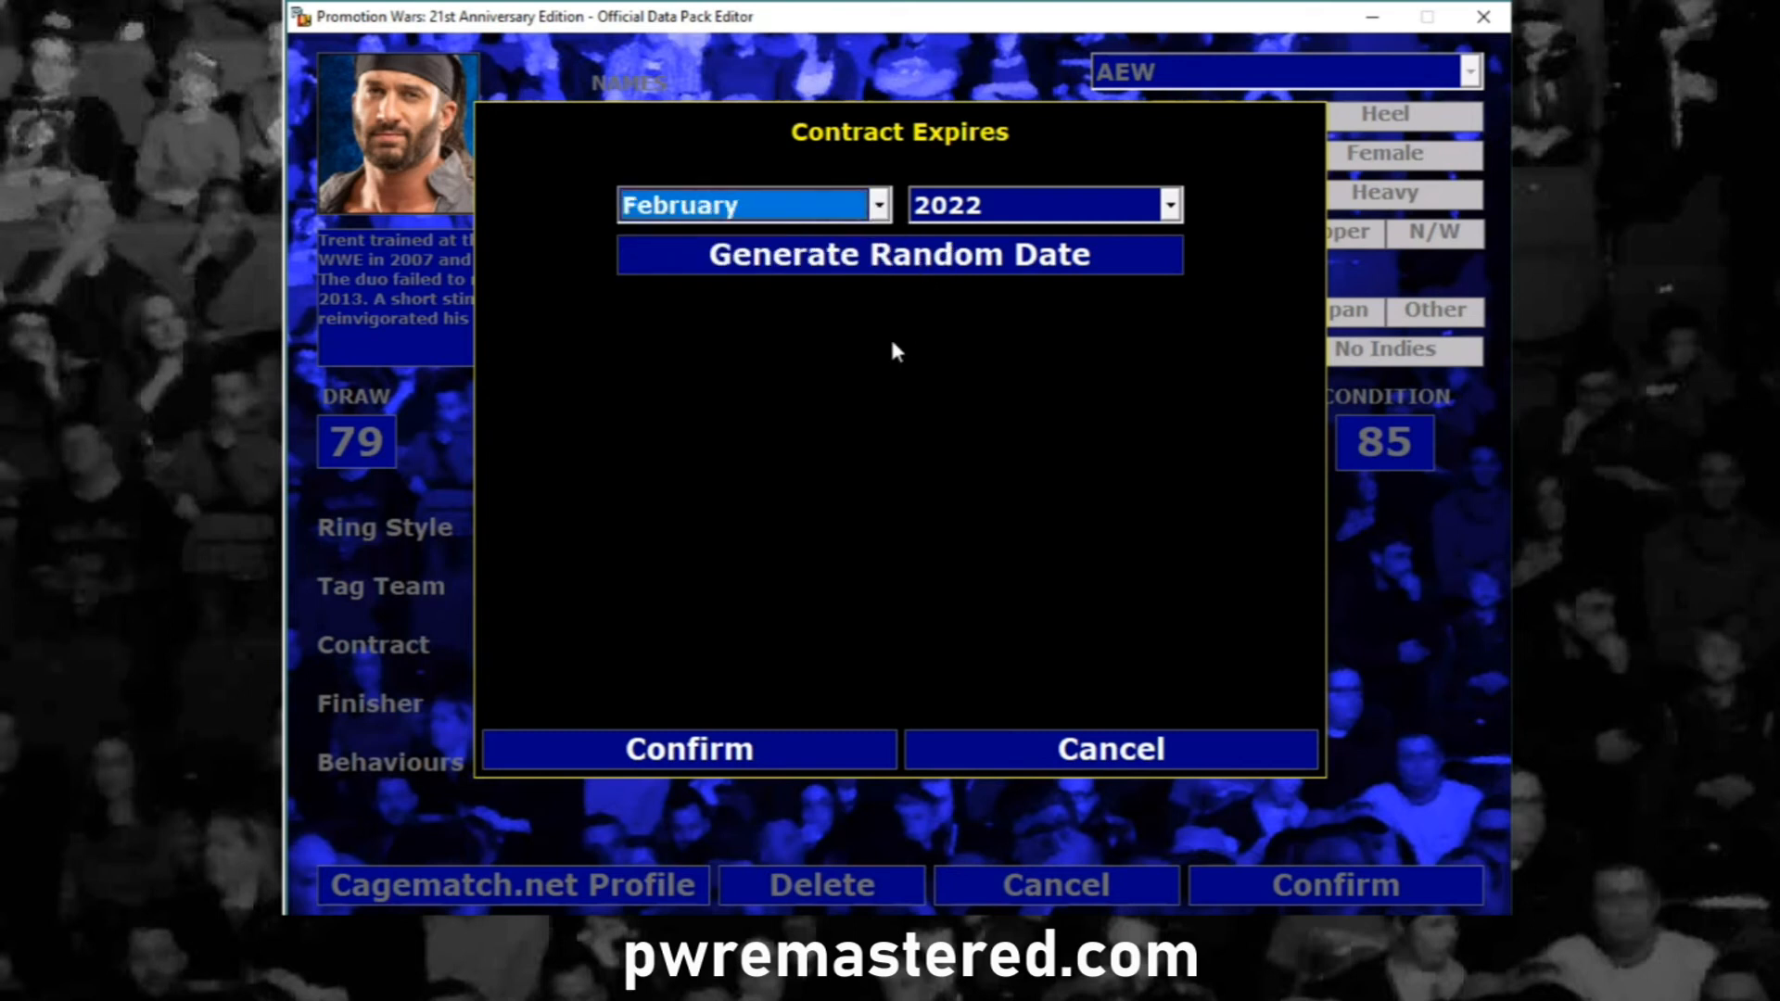
{"action": "left_click", "coordinate": [906, 275]}
{"action": "left_click", "coordinate": [908, 270]}
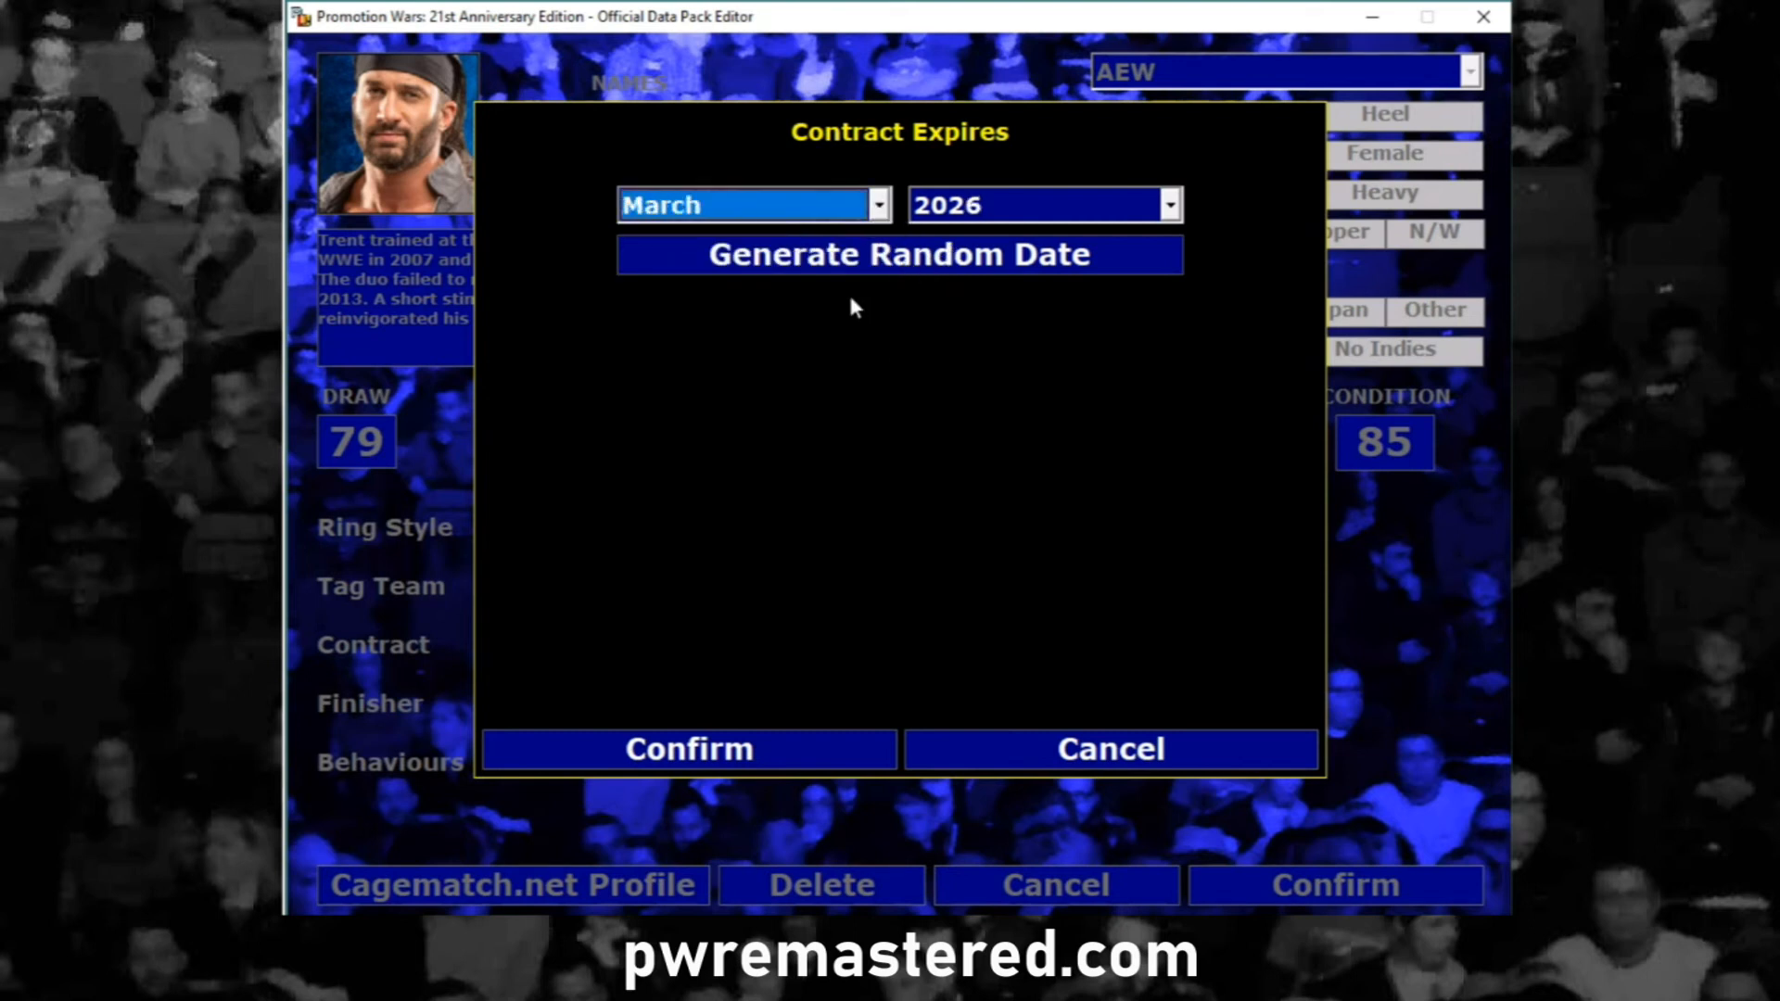
{"action": "left_click", "coordinate": [774, 763]}
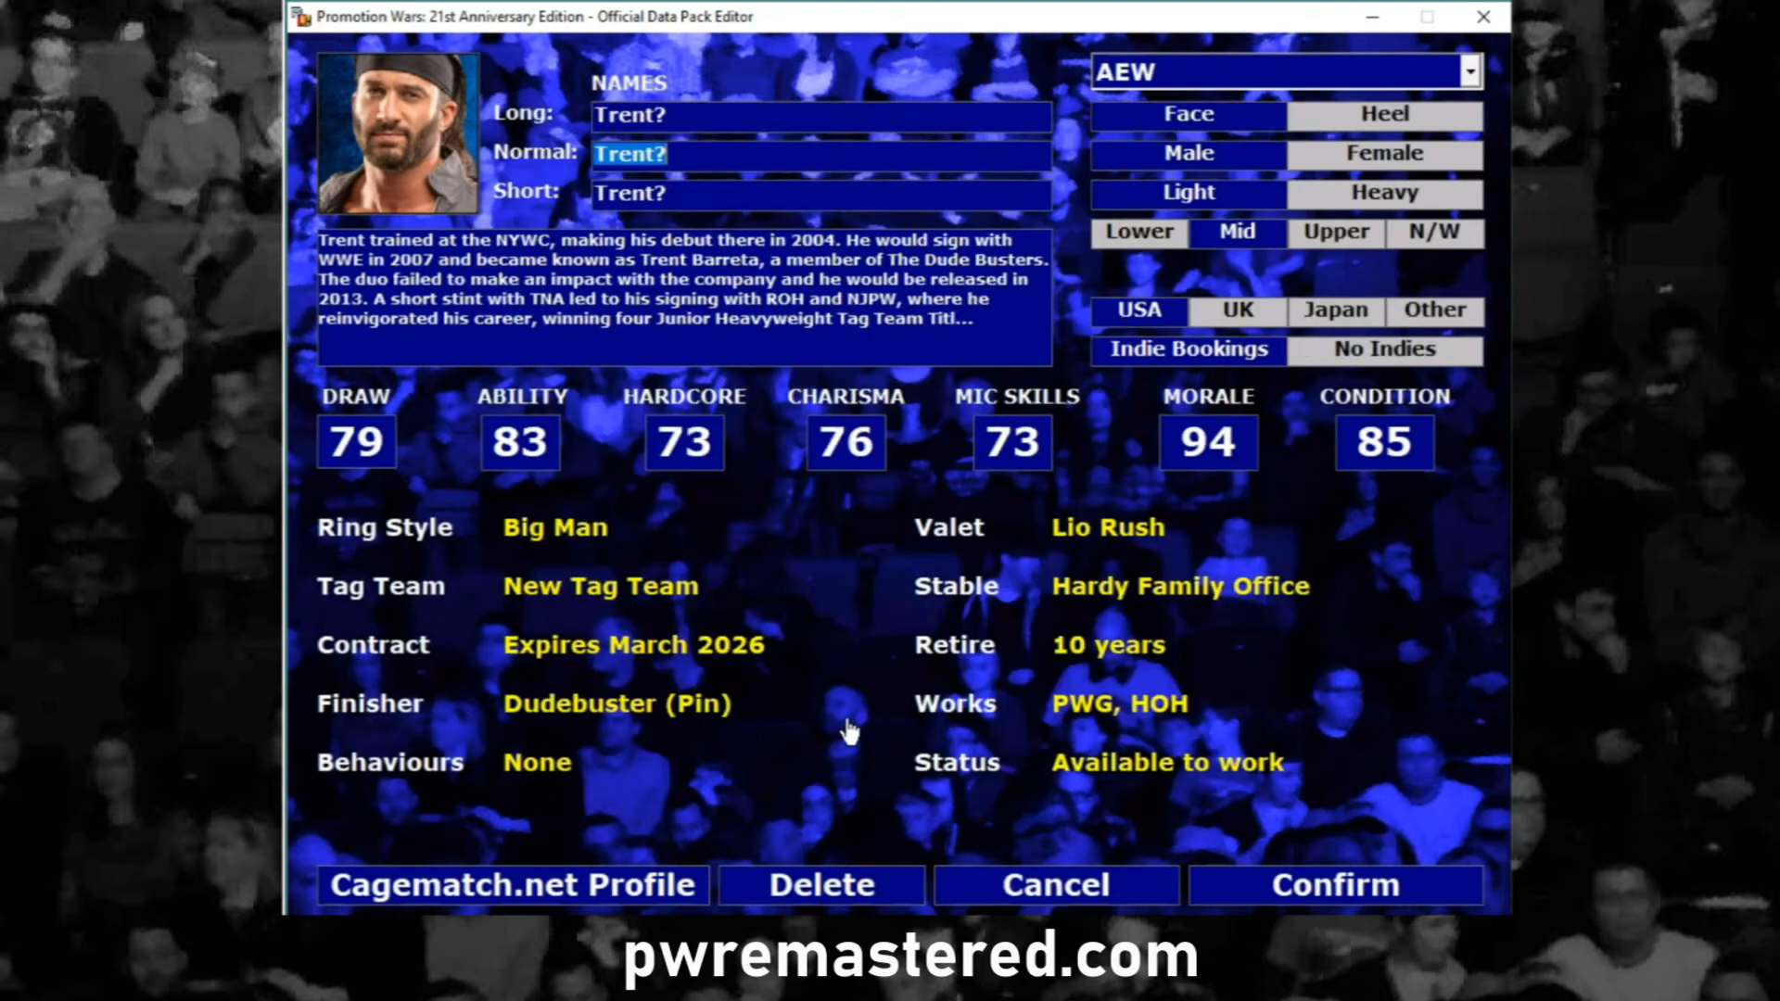
Set the time until Trent? considers retiring to 15 years
{"action": "left_click", "coordinate": [1118, 664]}
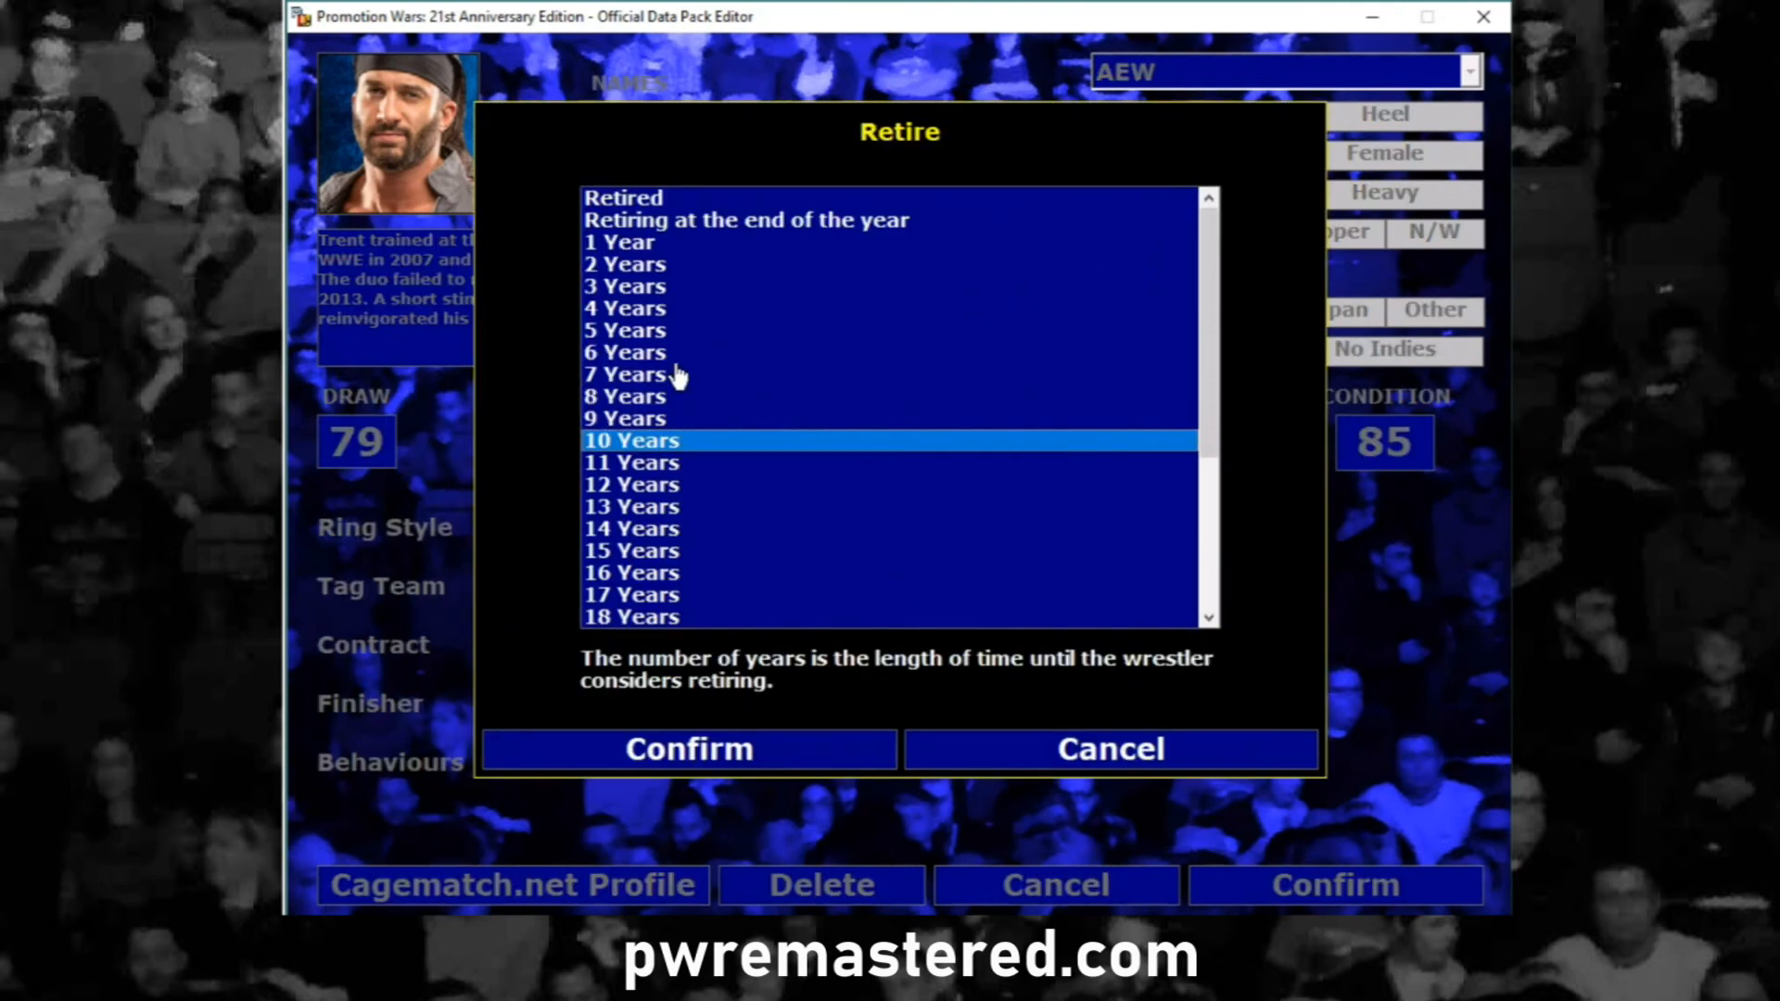
{"action": "left_click", "coordinate": [646, 200]}
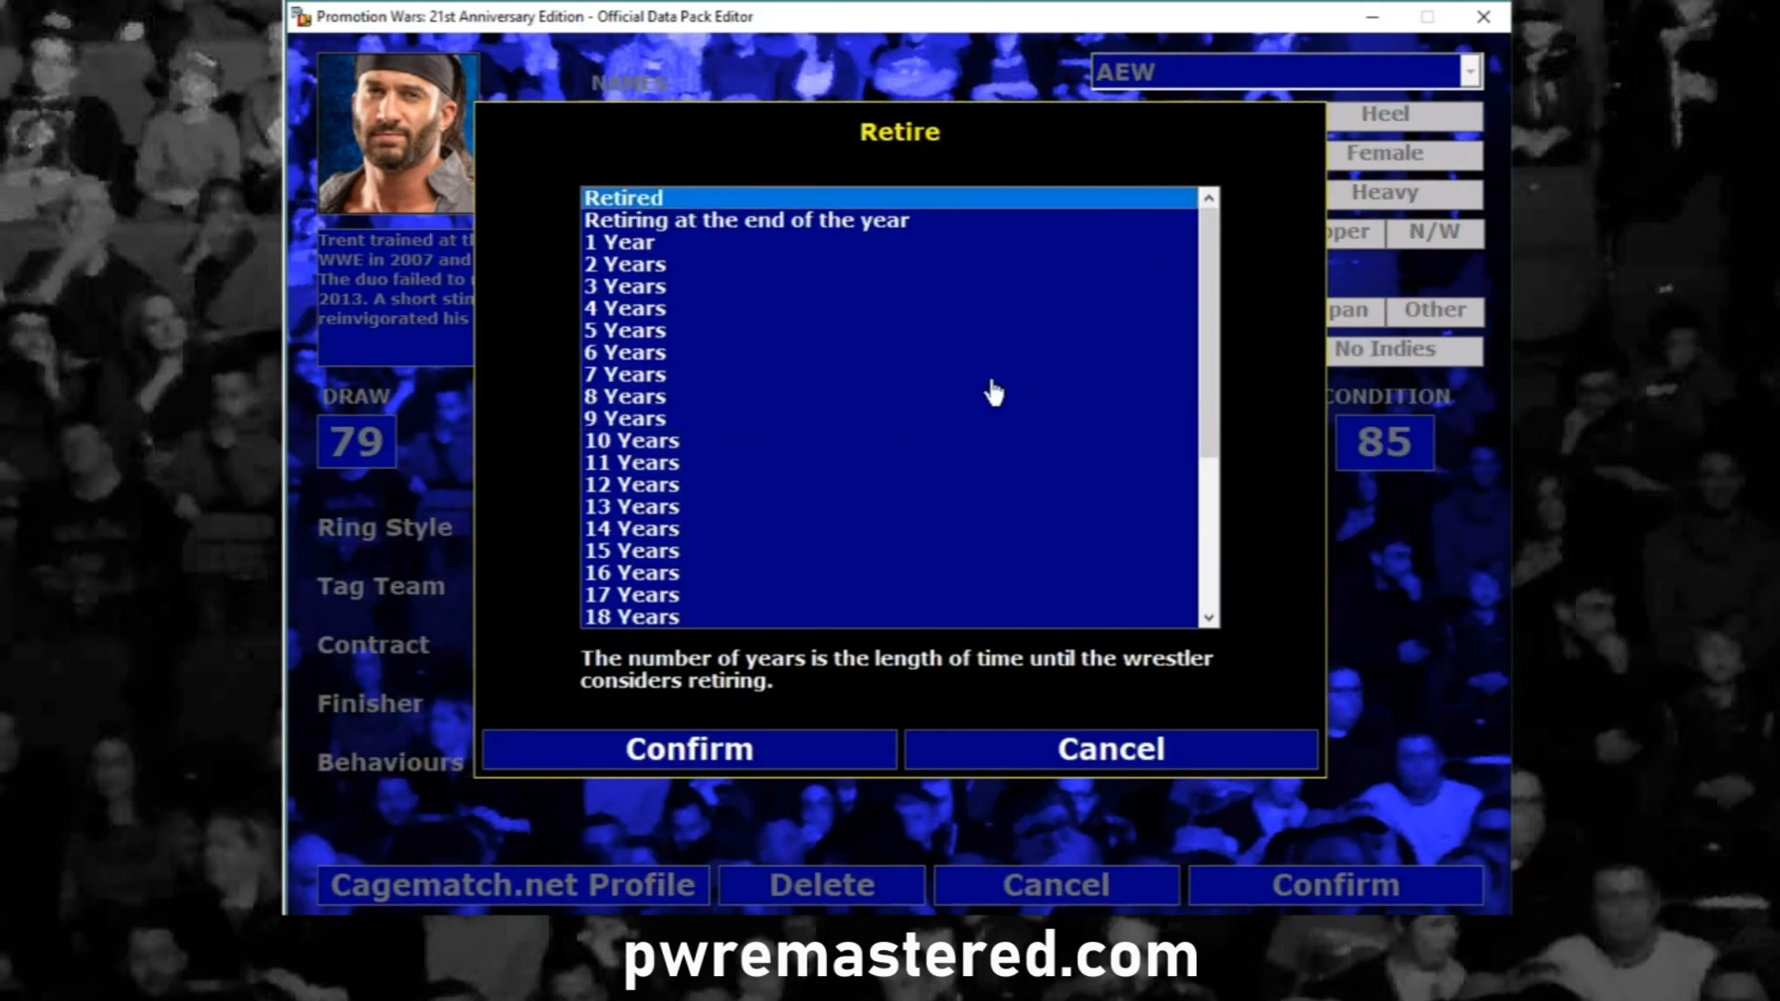
{"action": "left_click", "coordinate": [630, 555]}
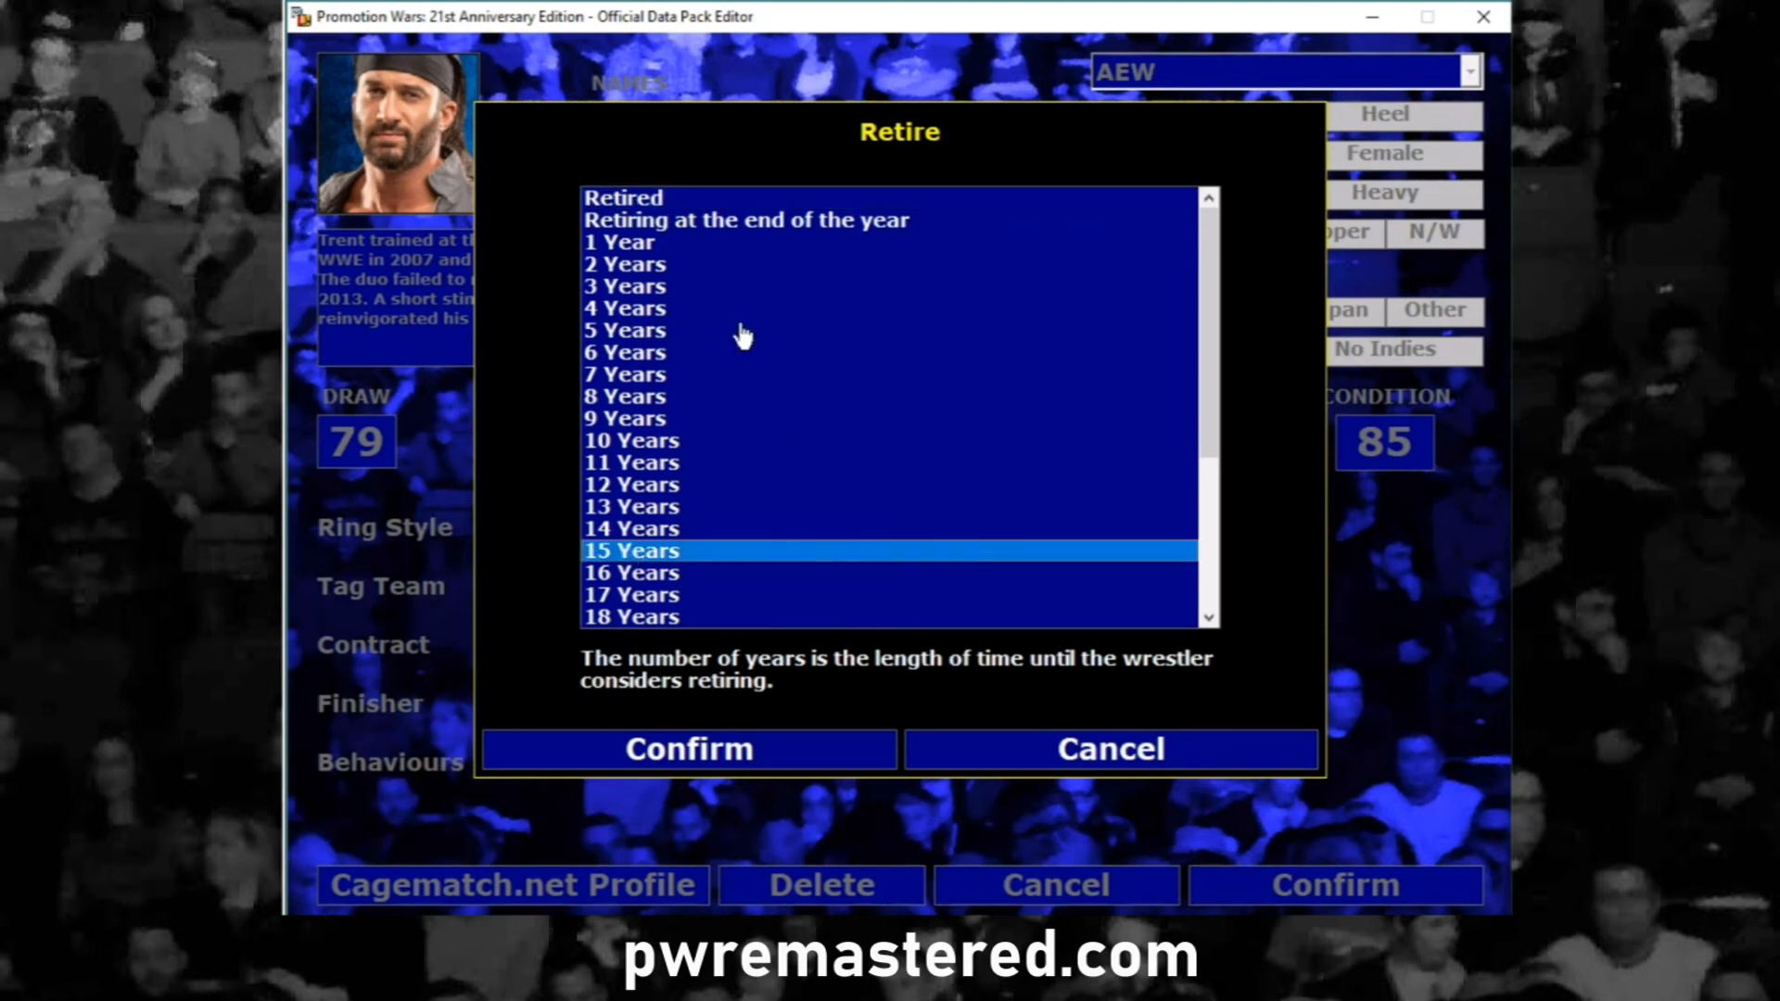
{"action": "left_click", "coordinate": [739, 753]}
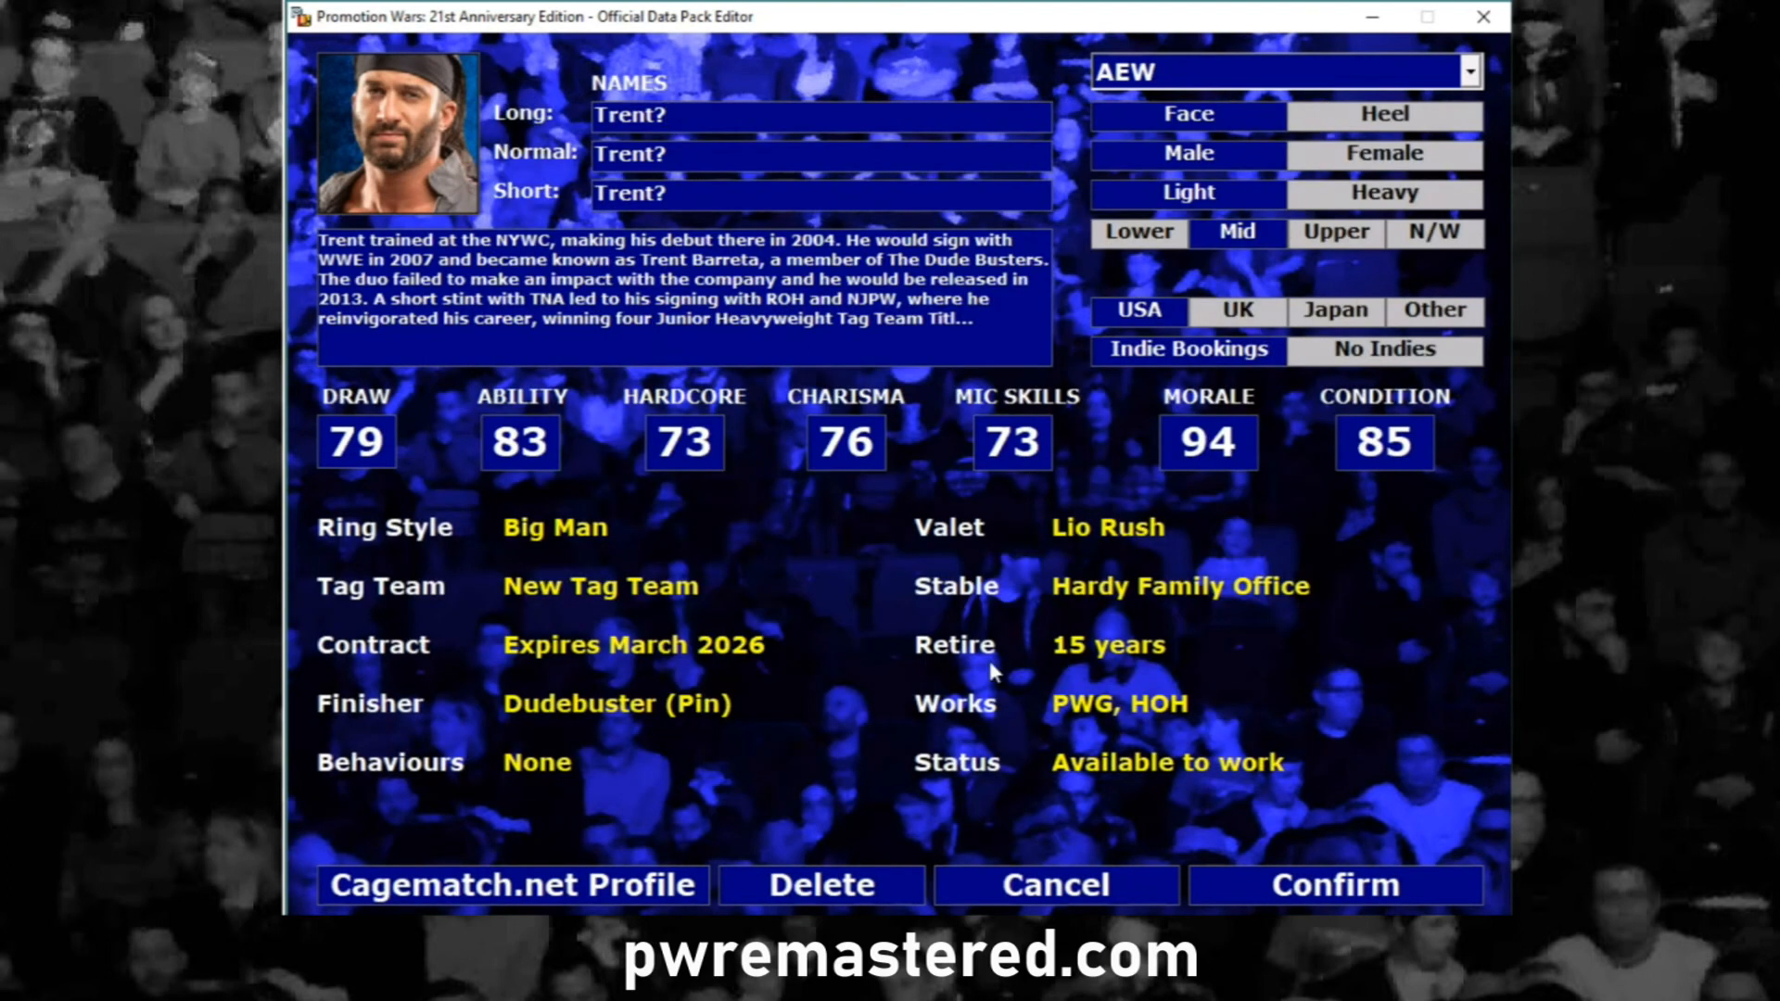
Try the different finisher types for Trent?'s Dudebuster and set it to Top Rope
{"action": "left_click", "coordinate": [583, 707]}
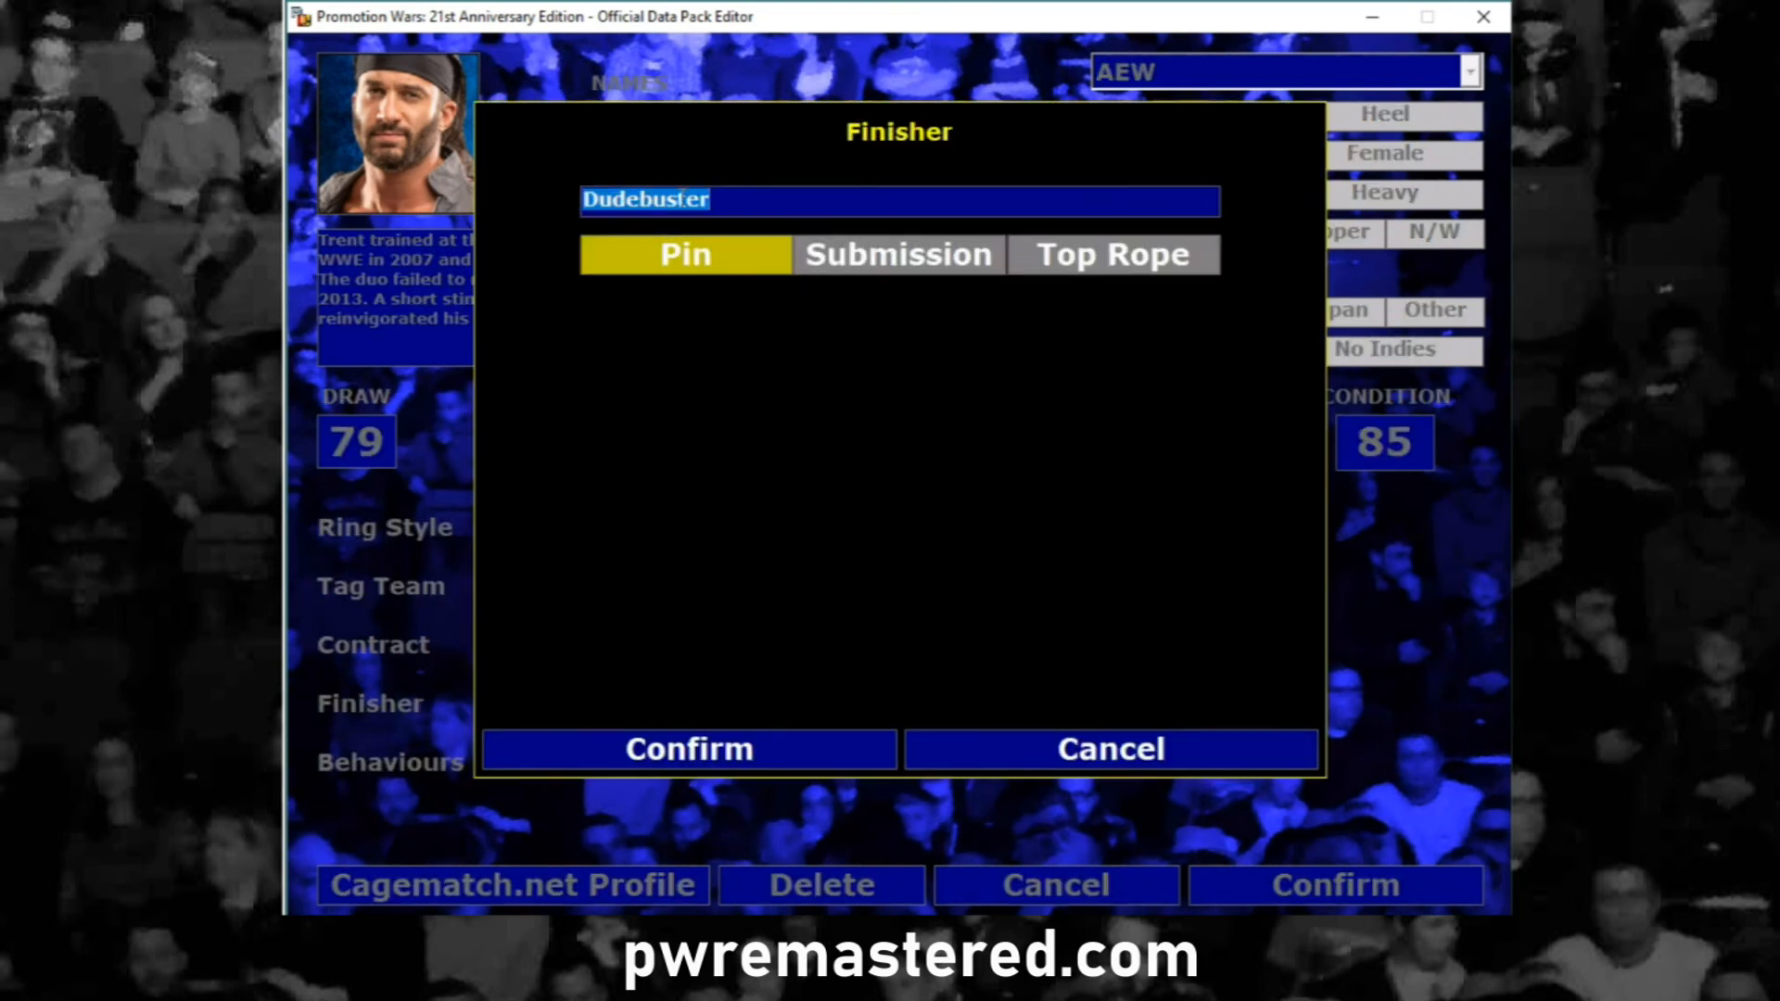
{"action": "left_click", "coordinate": [722, 198]}
{"action": "left_click", "coordinate": [921, 263]}
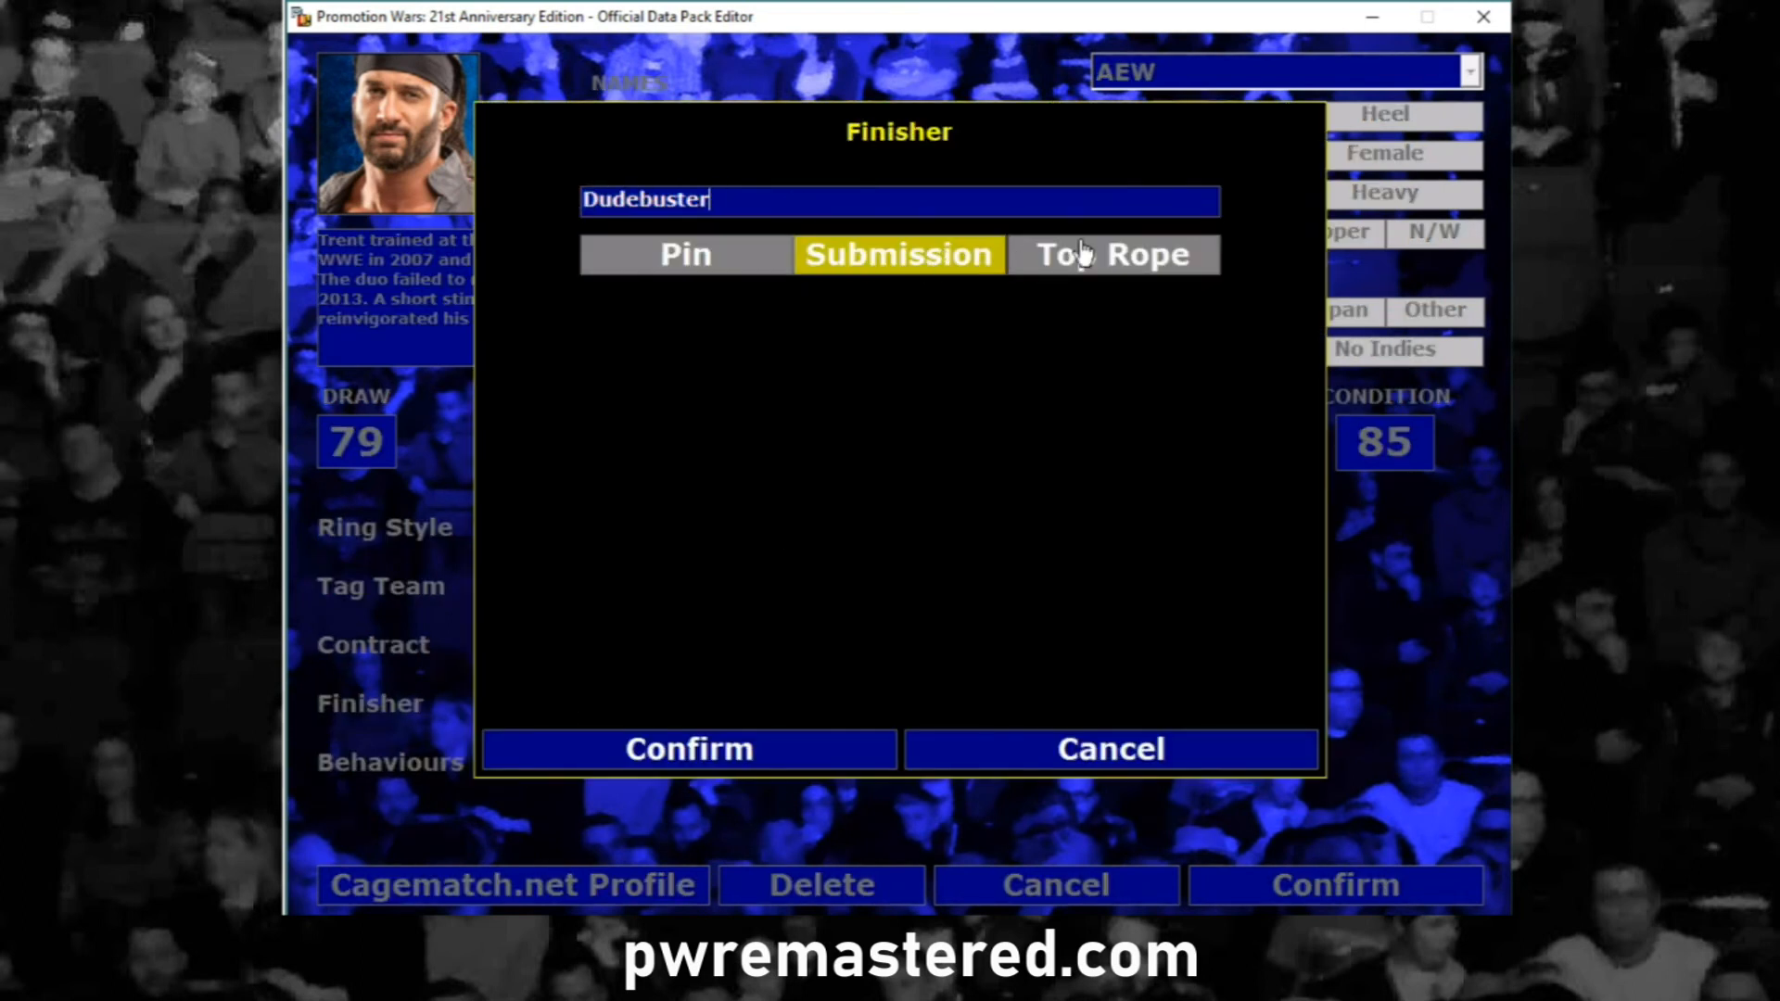
{"action": "left_click", "coordinate": [1066, 256]}
{"action": "left_click", "coordinate": [709, 264]}
{"action": "left_click", "coordinate": [888, 265]}
{"action": "left_click", "coordinate": [1125, 258]}
{"action": "left_click", "coordinate": [702, 756]}
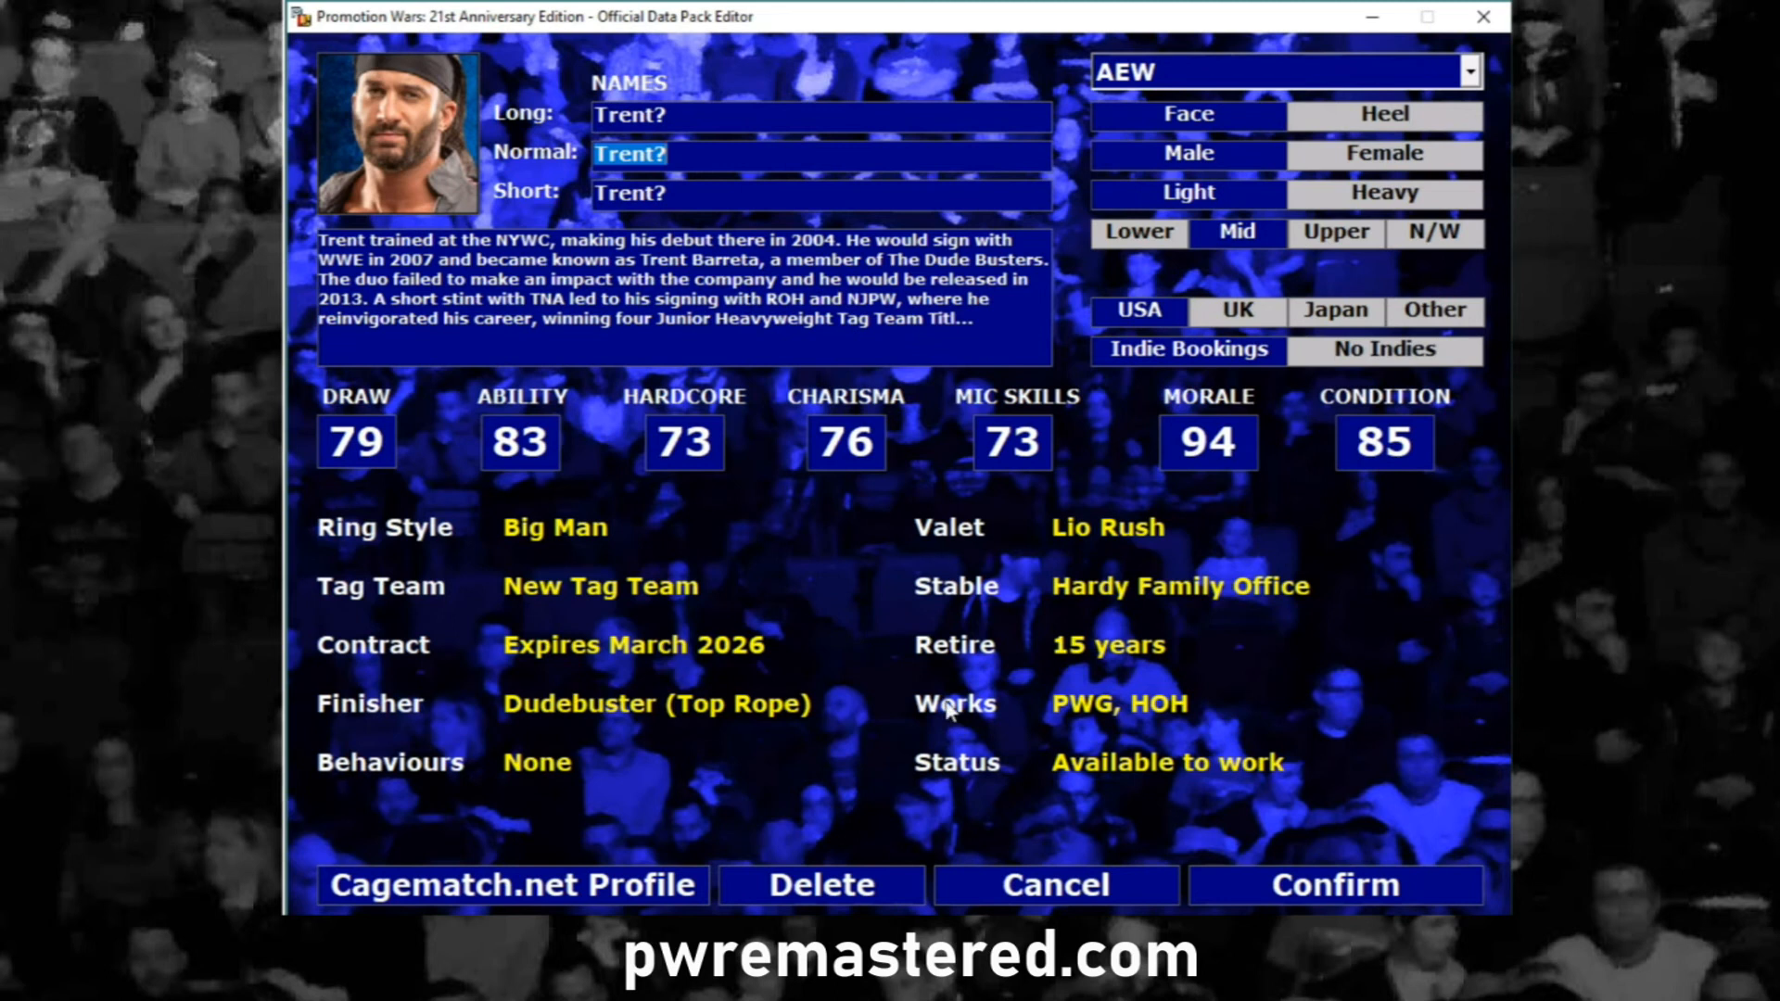
Add ASW, CAP, CZW, EVE, GCW, ICW, IMPACT and MLW to the promotions Trent? works in
{"action": "left_click", "coordinate": [1133, 711]}
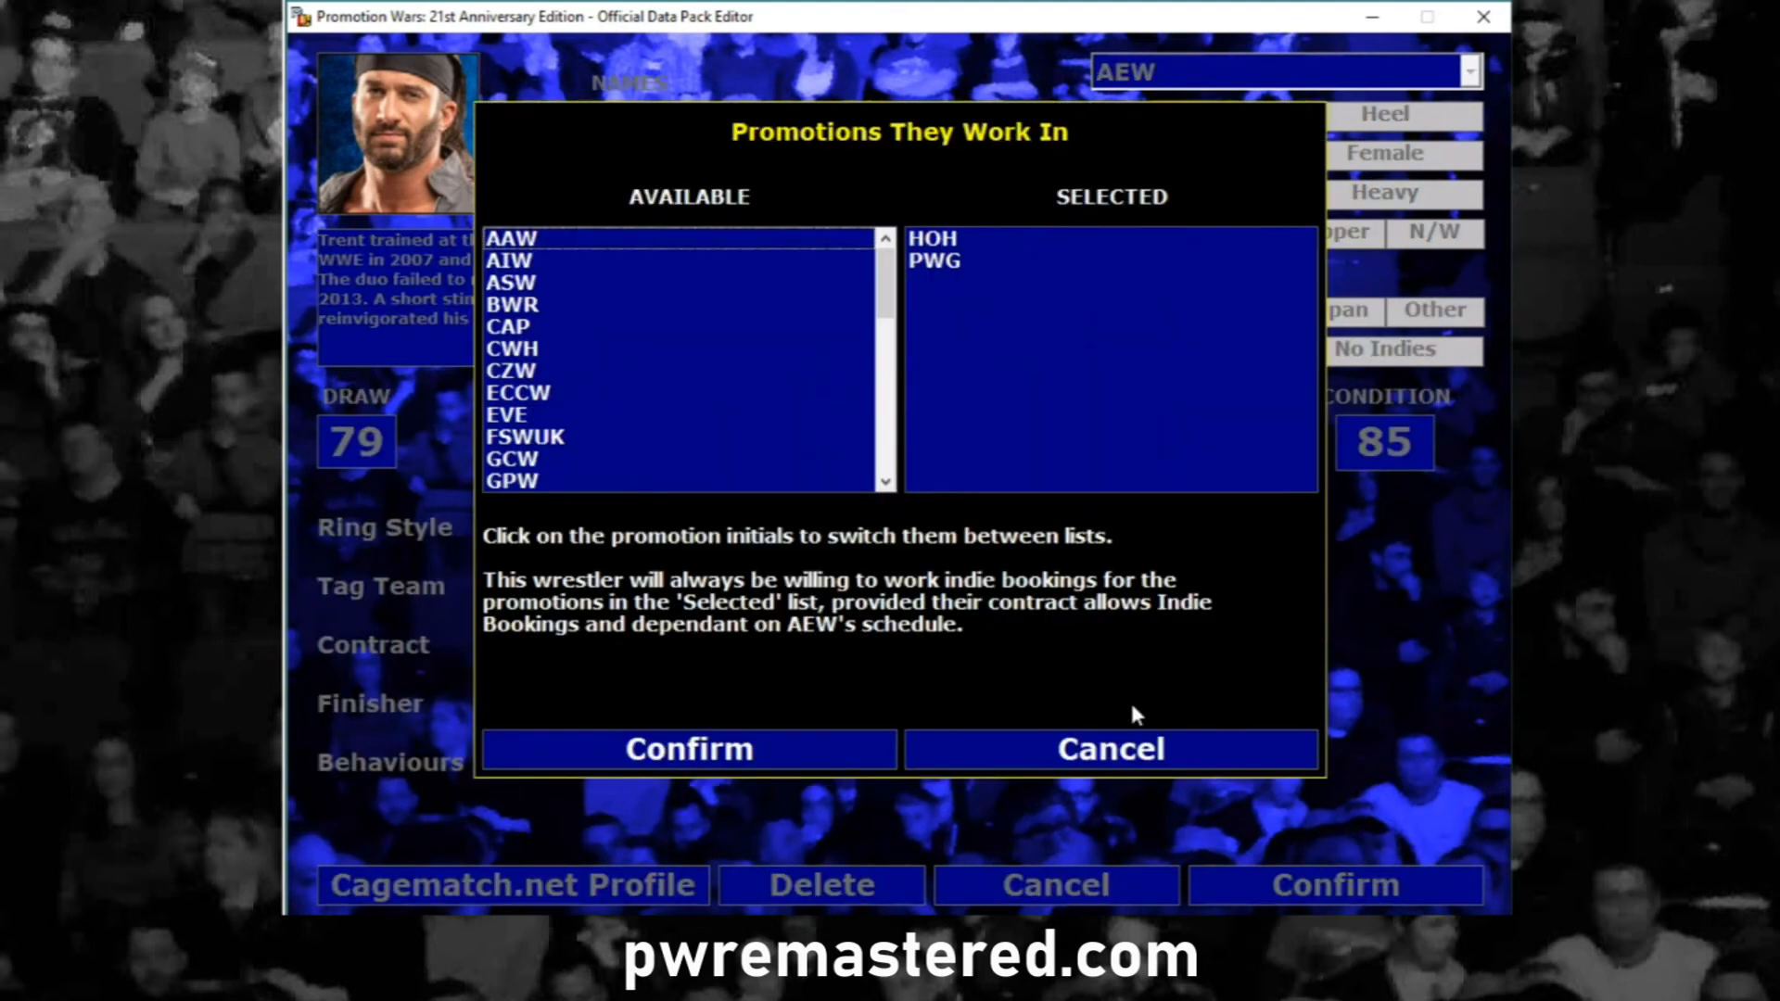
{"action": "left_click", "coordinate": [521, 328]}
{"action": "left_click", "coordinate": [517, 393]}
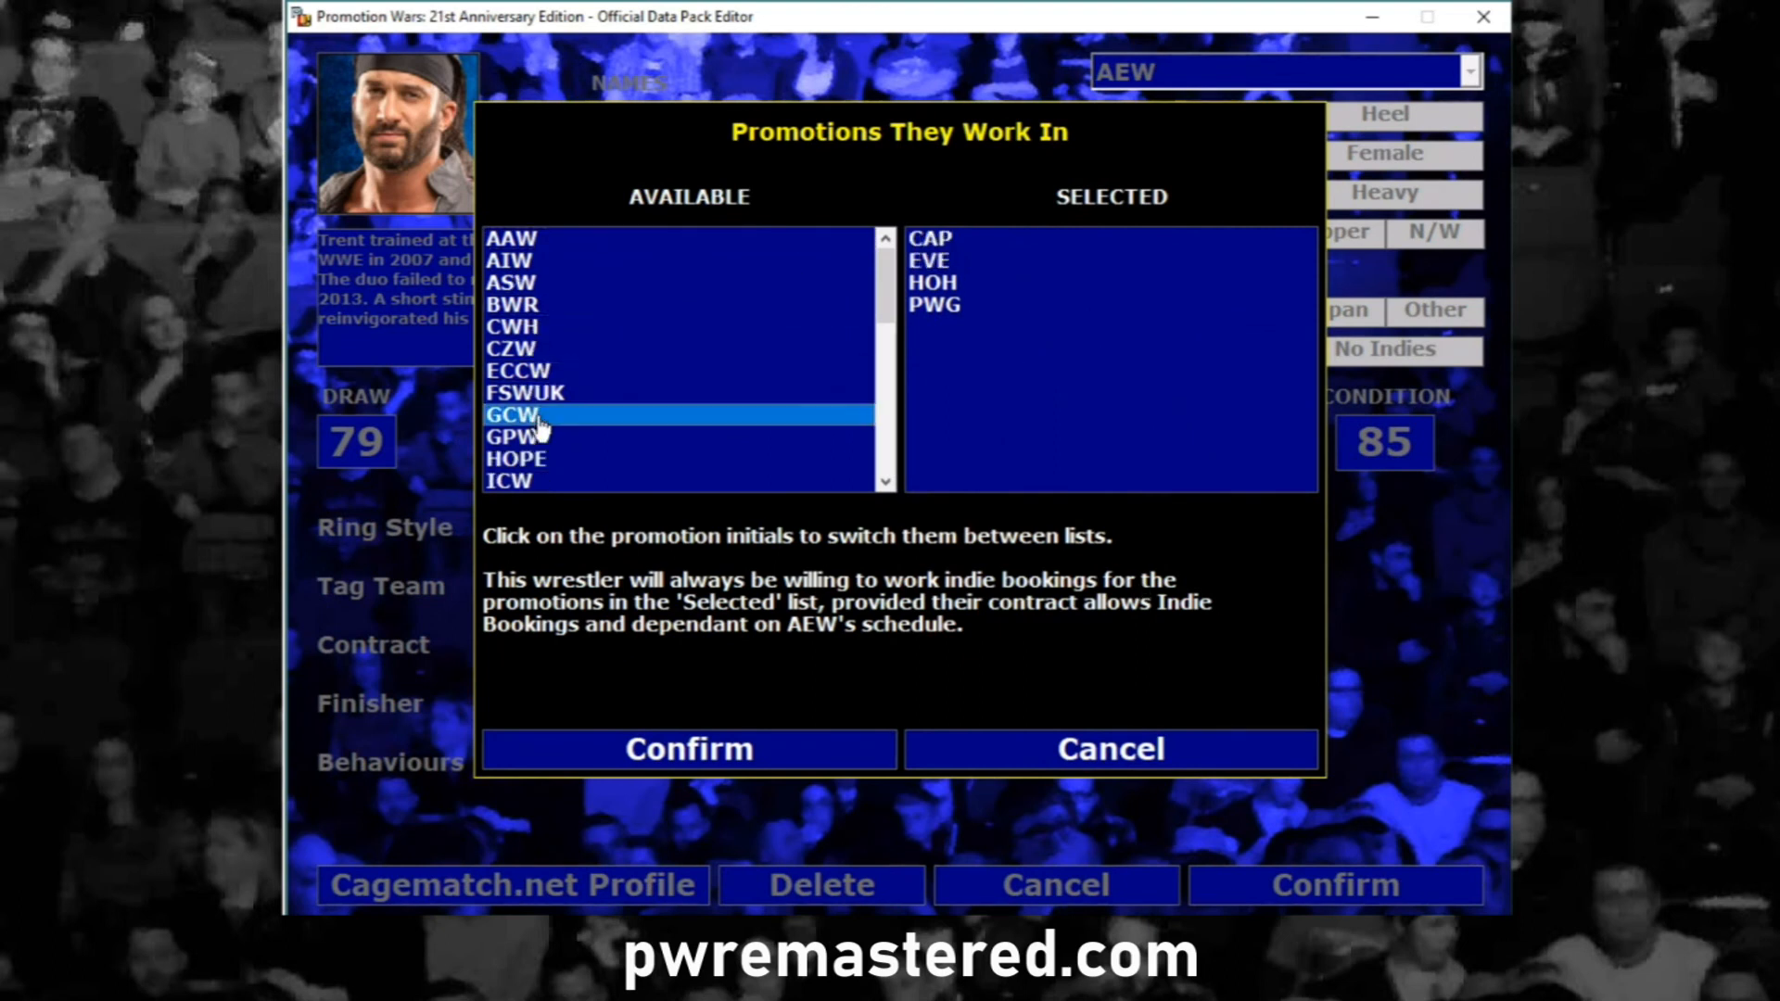
{"action": "left_click", "coordinate": [519, 415]}
{"action": "left_click", "coordinate": [521, 459]}
{"action": "left_click", "coordinate": [525, 459]}
{"action": "left_click", "coordinate": [542, 484]}
{"action": "left_click", "coordinate": [520, 349]}
{"action": "left_click", "coordinate": [594, 283]}
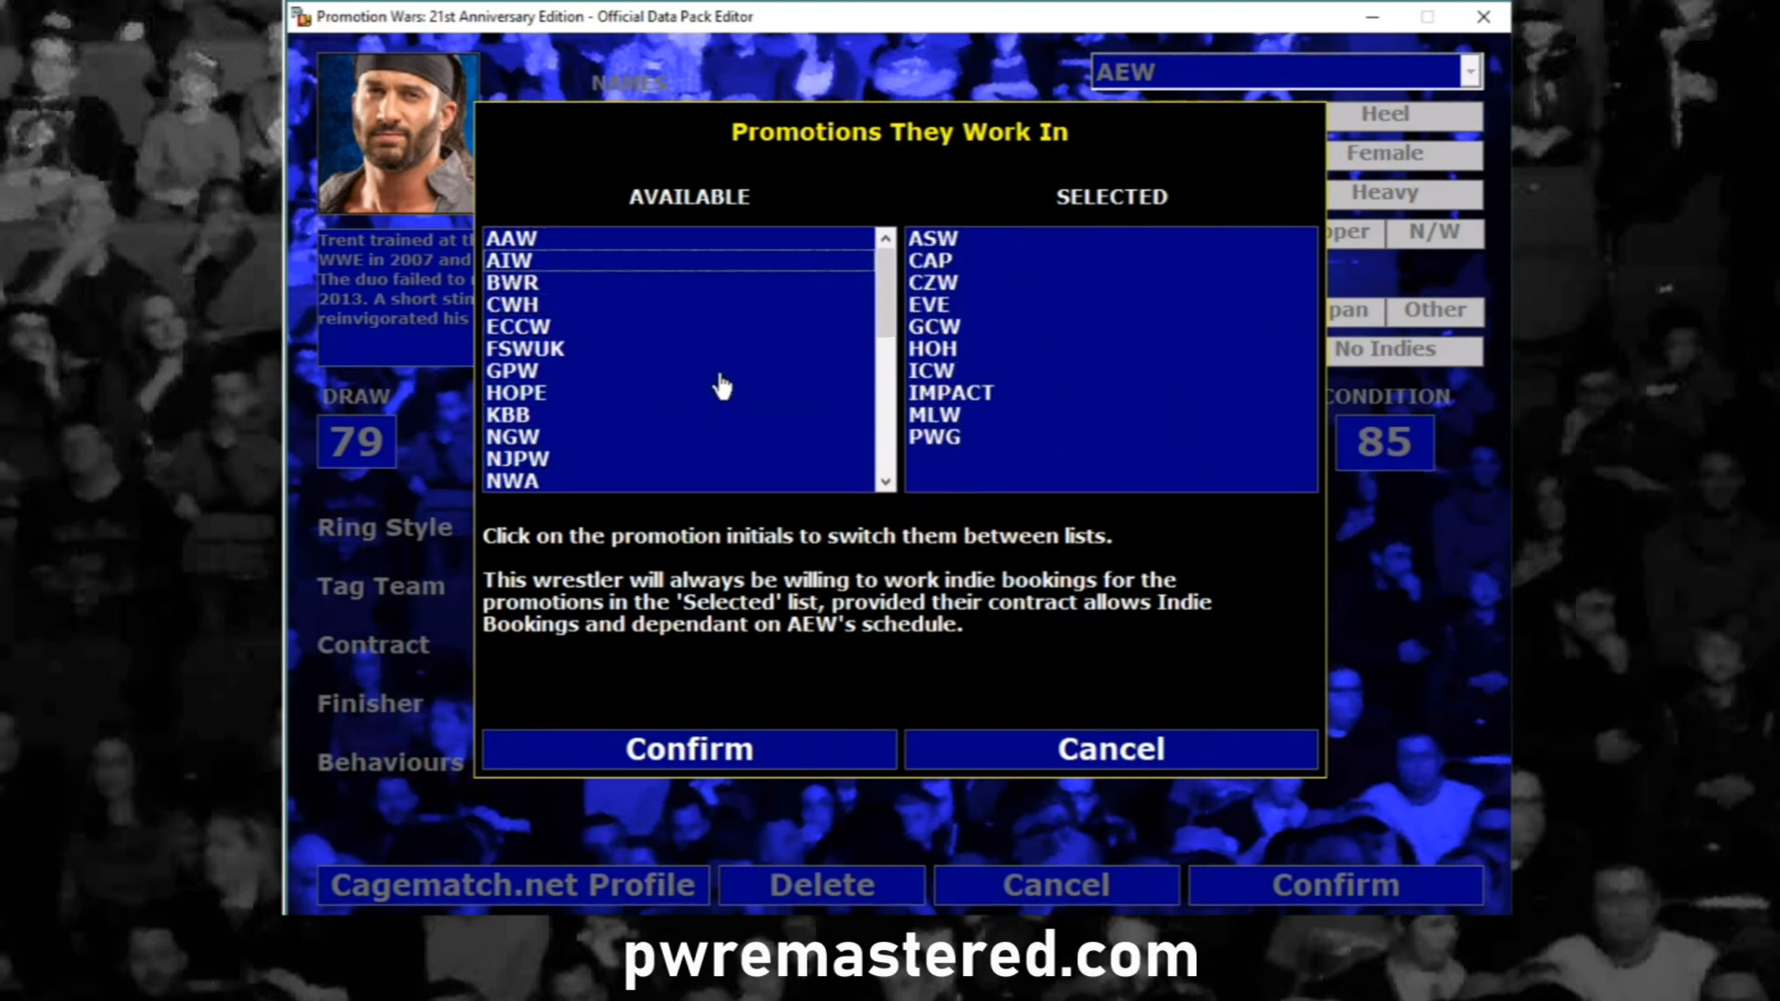
Remove every selected promotion from the list of promotions Trent? works in, and accept the empty list
{"action": "left_click", "coordinate": [932, 263]}
{"action": "left_click", "coordinate": [936, 282]}
{"action": "left_click", "coordinate": [936, 283]}
{"action": "left_click", "coordinate": [945, 304]}
{"action": "left_click", "coordinate": [951, 304]}
{"action": "left_click", "coordinate": [944, 283]}
{"action": "left_click", "coordinate": [944, 269]}
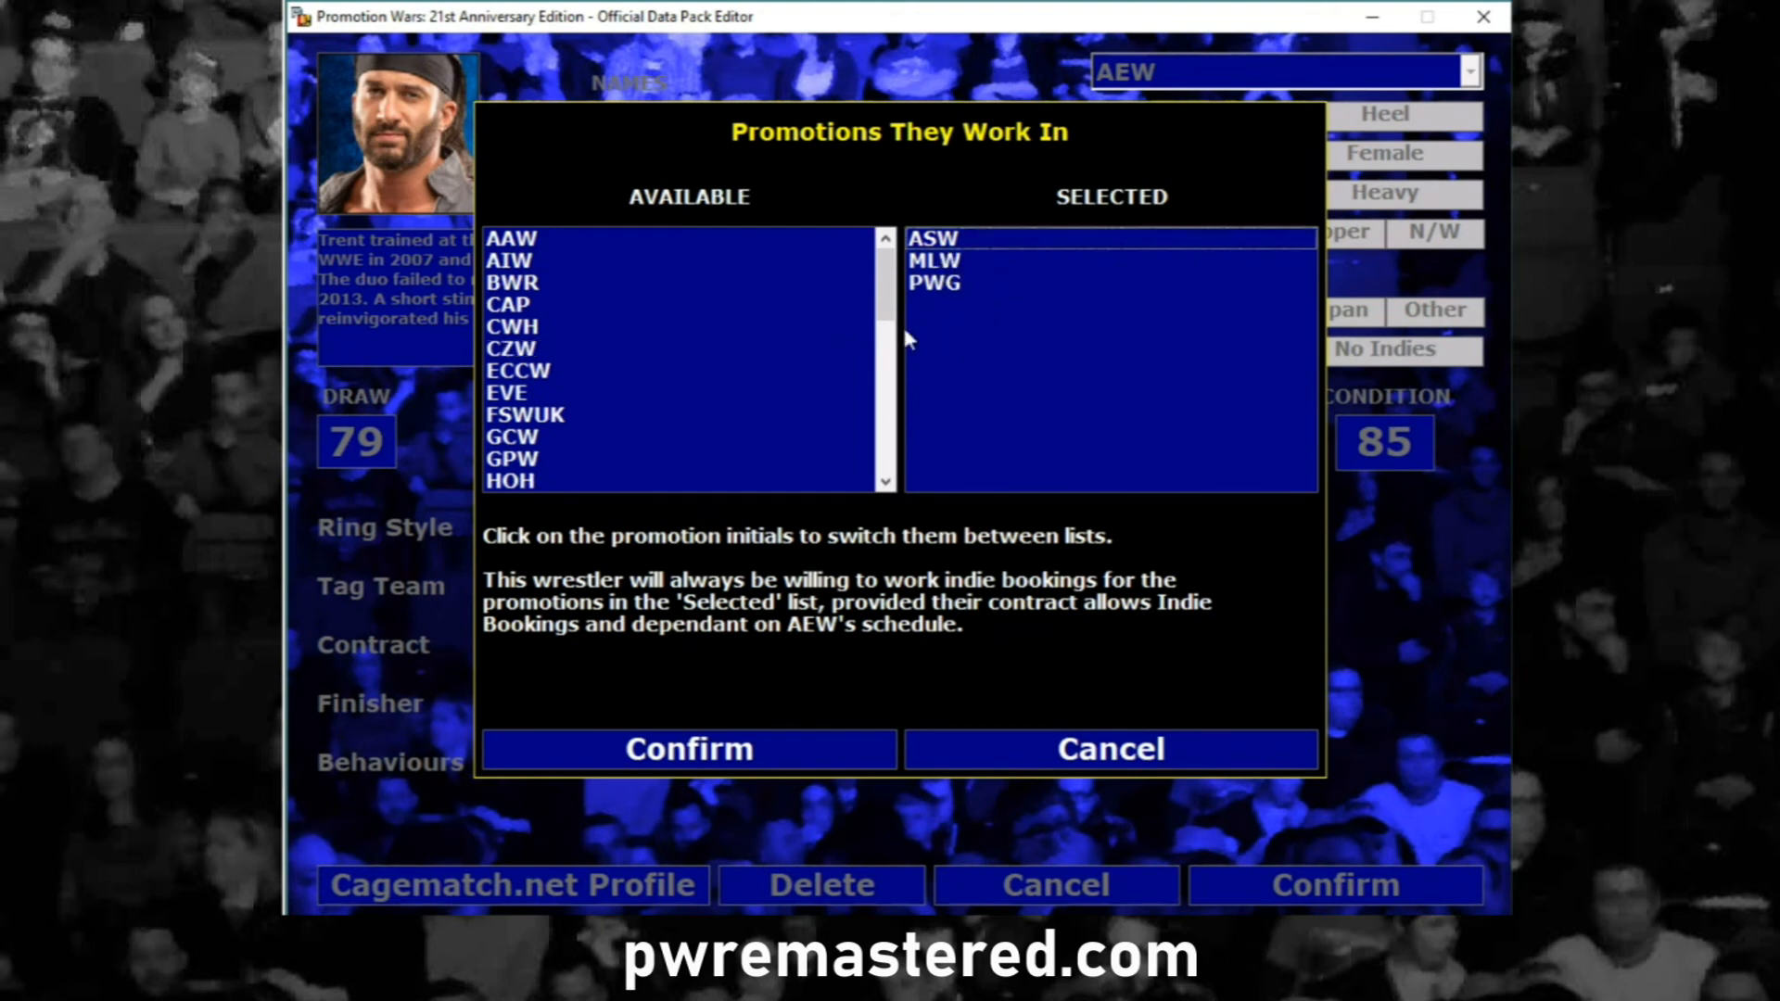
{"action": "left_click", "coordinate": [938, 283]}
{"action": "left_click", "coordinate": [938, 262]}
{"action": "left_click", "coordinate": [940, 241]}
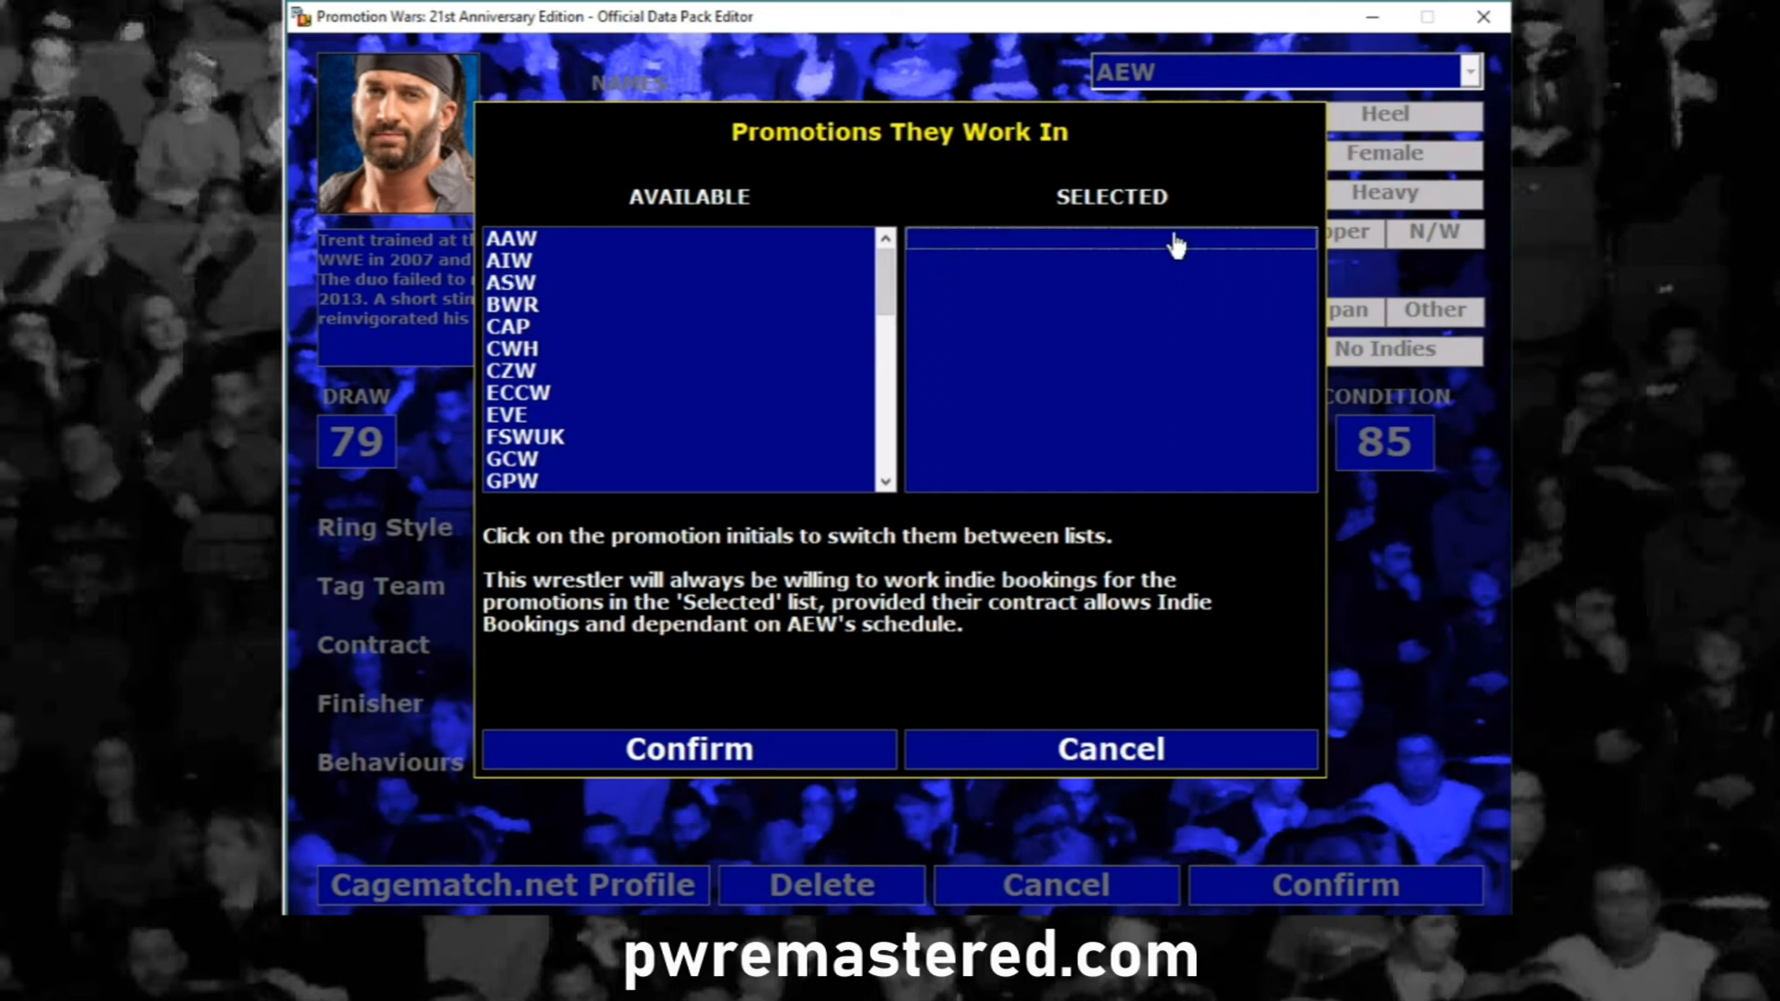
{"action": "left_click", "coordinate": [793, 754]}
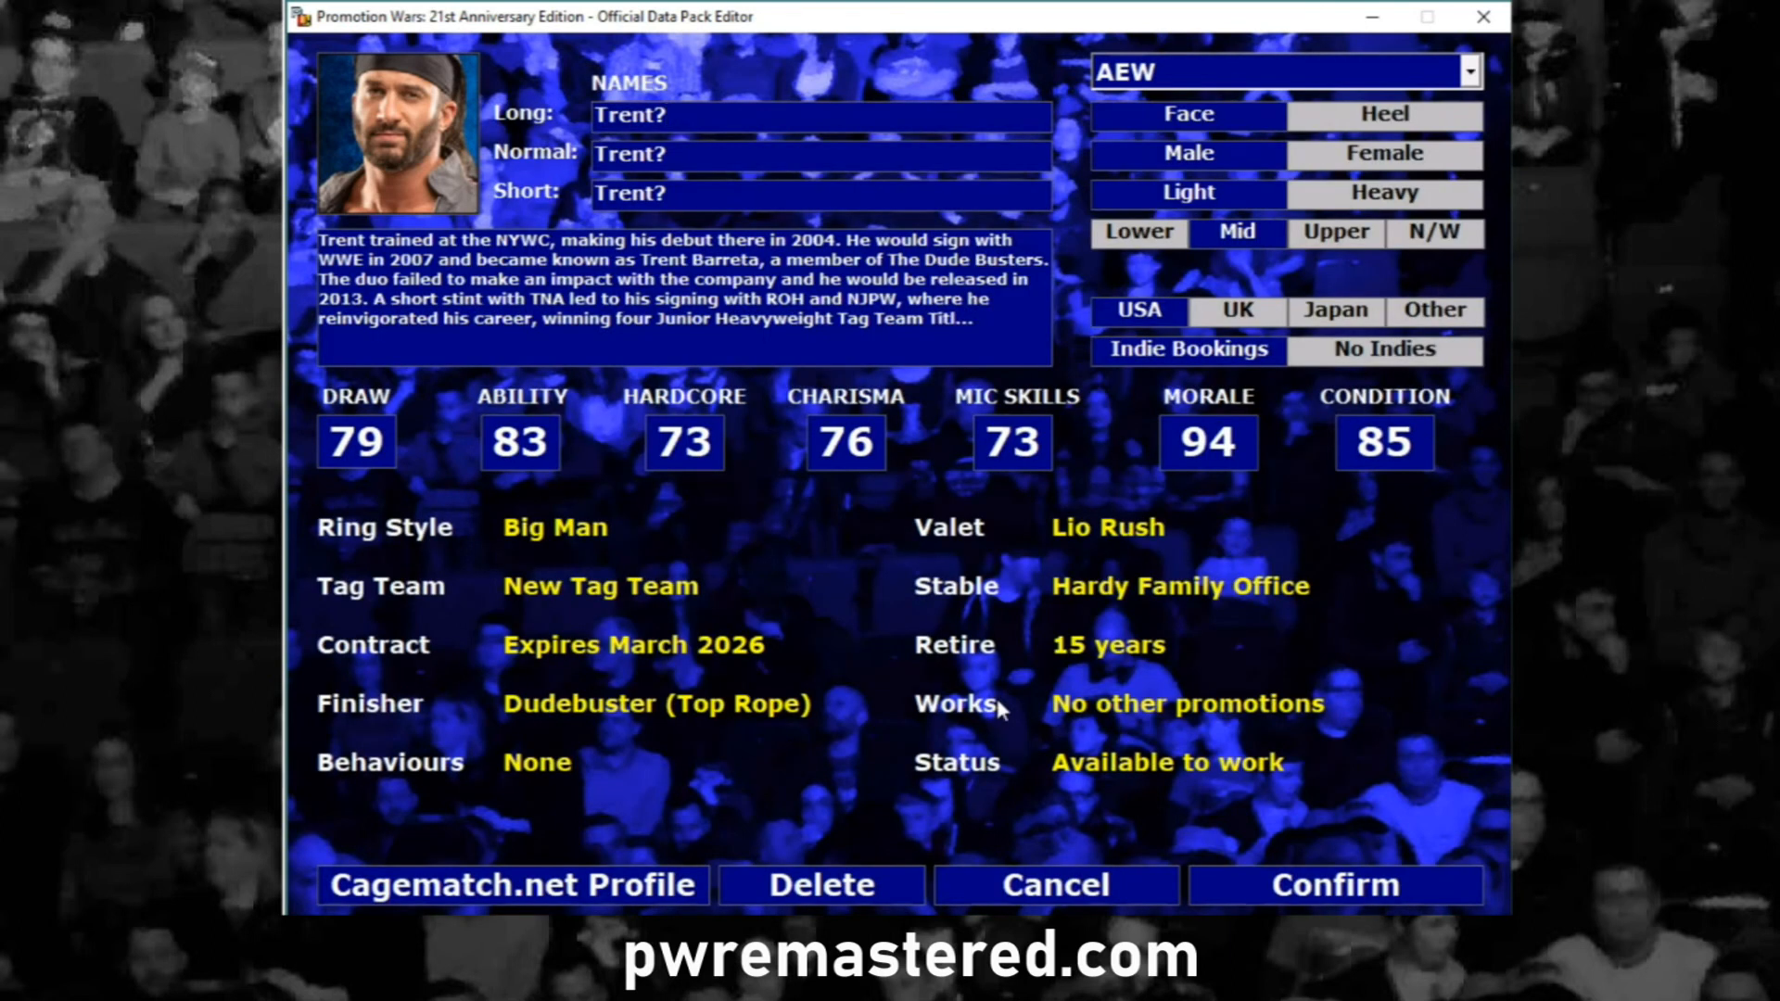
Set Trent?'s other promotions to CAP, CZW, ECCW, EVE, FSWUK, GPW, HOPE and ICW, and confirm his edited profile
{"action": "left_click", "coordinate": [1159, 712]}
{"action": "left_click", "coordinate": [601, 327]}
{"action": "left_click", "coordinate": [573, 349]}
{"action": "left_click", "coordinate": [570, 393]}
{"action": "left_click", "coordinate": [569, 415]}
{"action": "left_click", "coordinate": [569, 437]}
{"action": "left_click", "coordinate": [568, 437]}
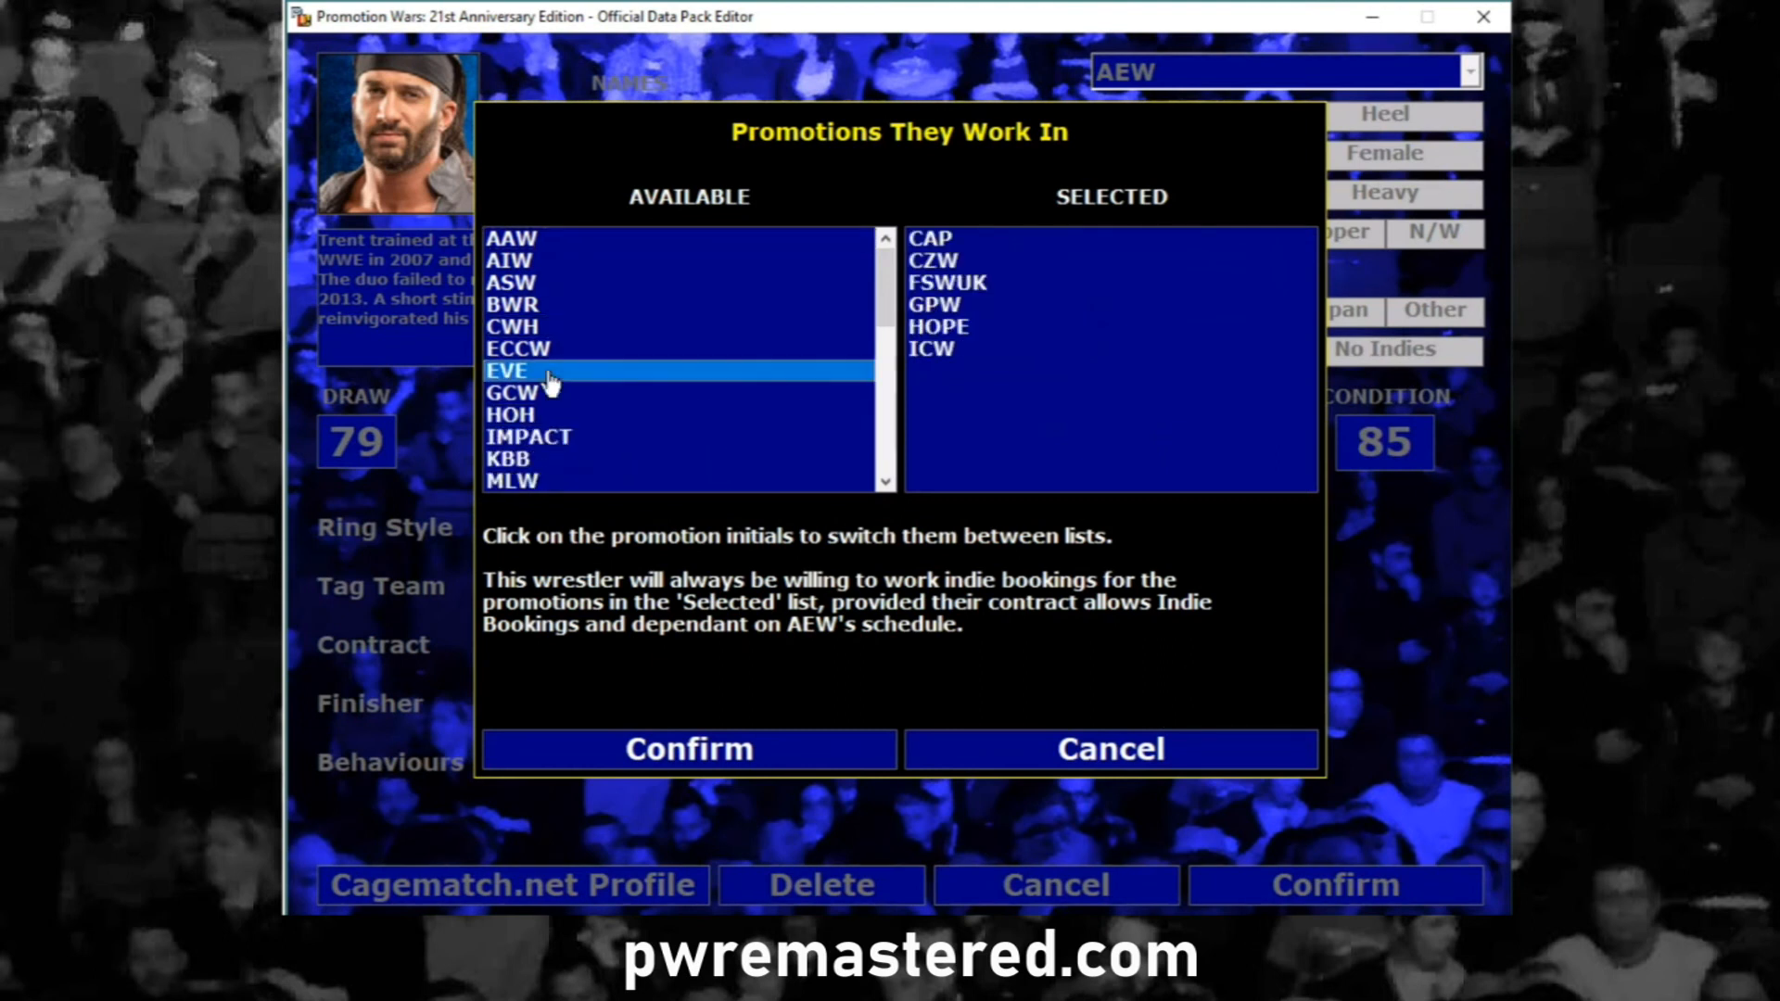
{"action": "left_click", "coordinate": [551, 372]}
{"action": "left_click", "coordinate": [547, 353]}
{"action": "left_click", "coordinate": [721, 751]}
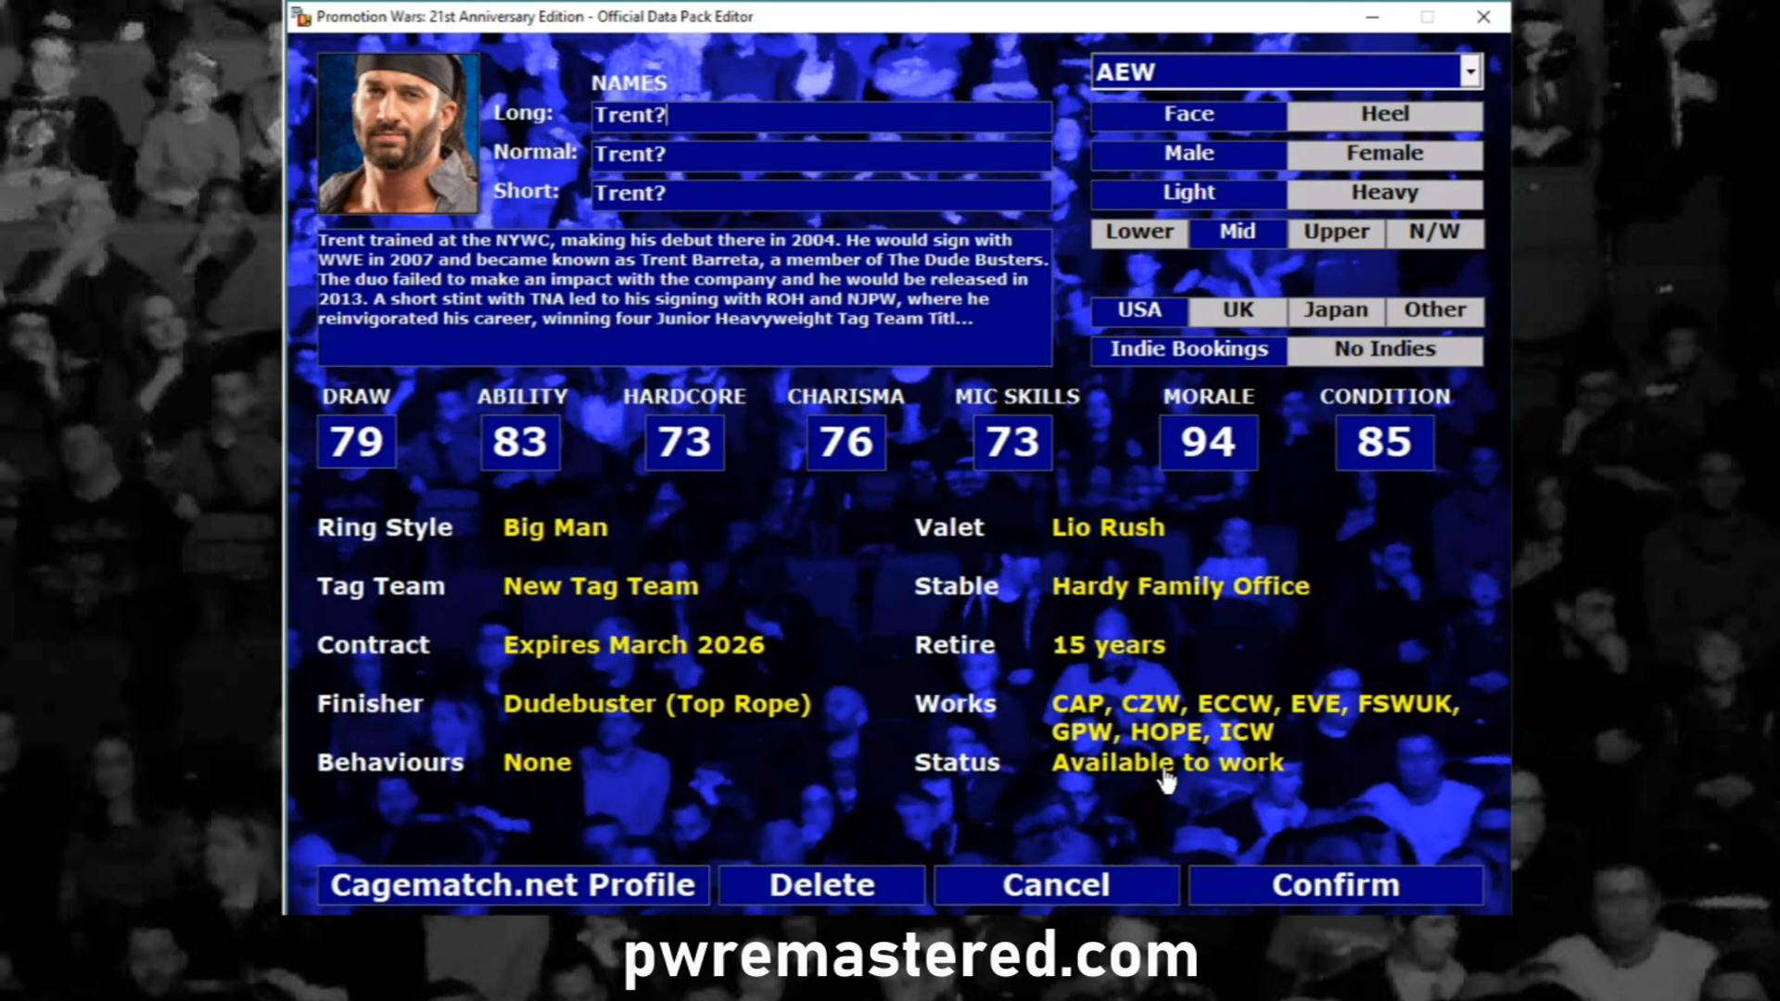
{"action": "left_click", "coordinate": [1295, 892]}
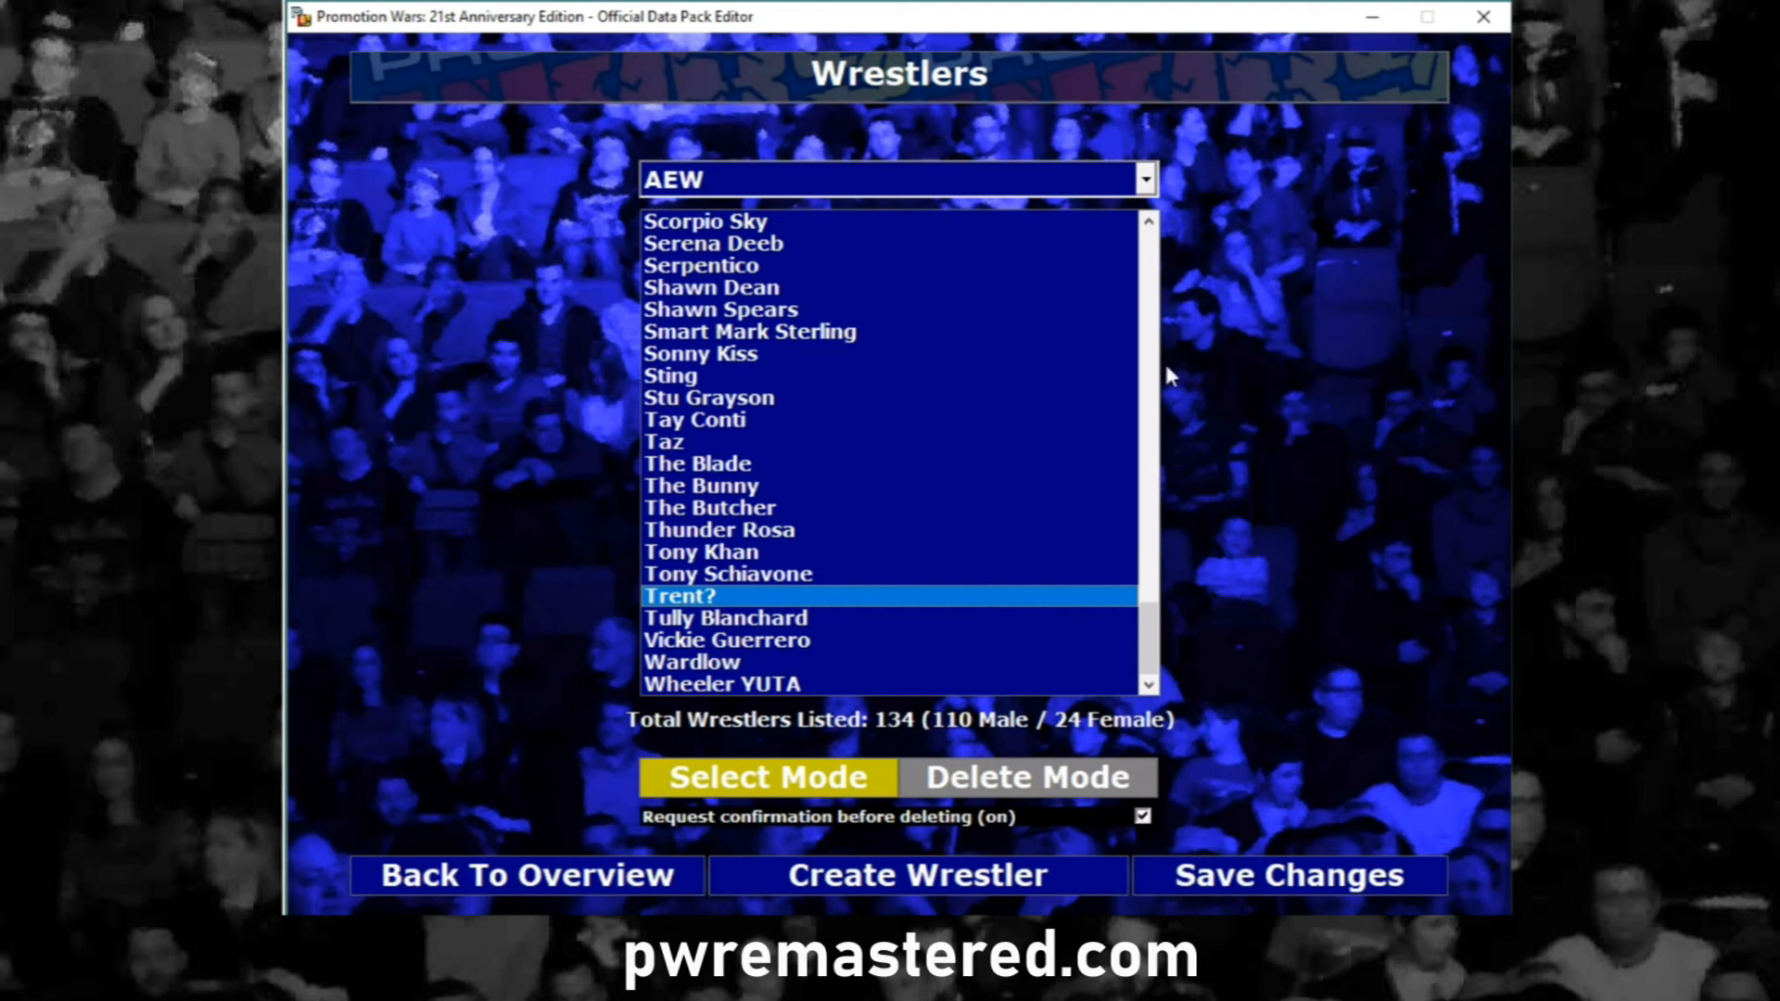
{"action": "left_click", "coordinate": [737, 376]}
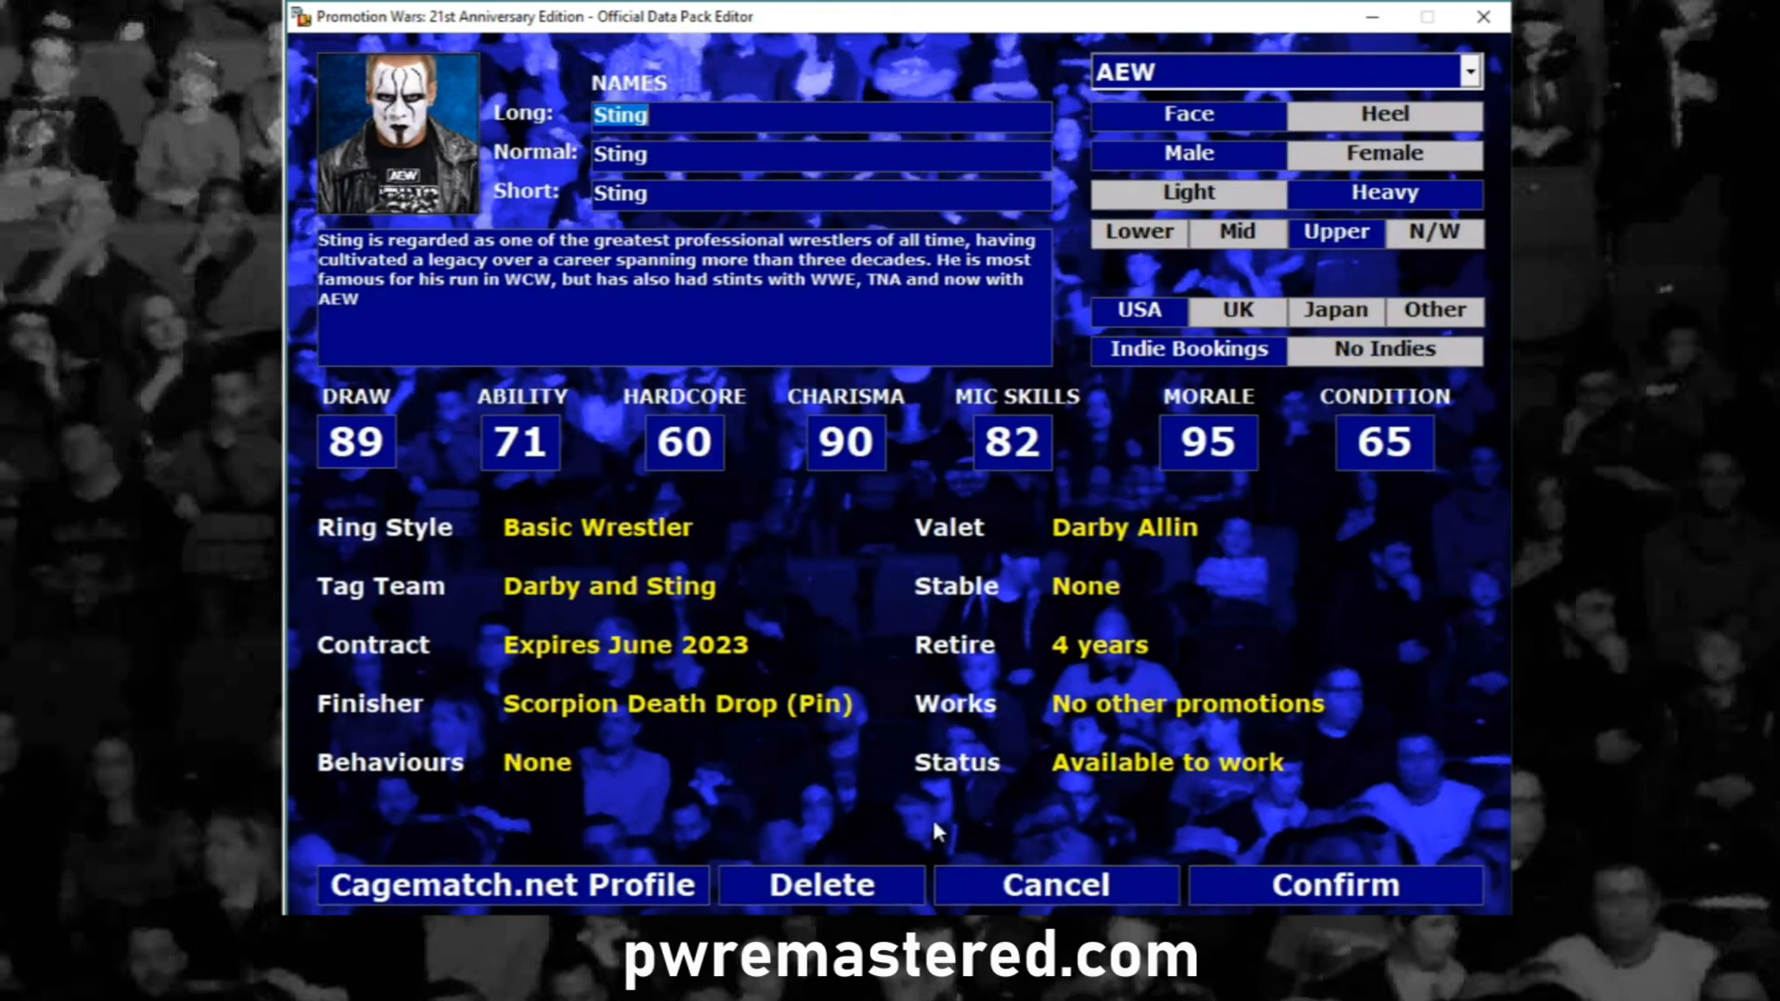
{"action": "left_click", "coordinate": [1057, 885]}
{"action": "left_click", "coordinate": [845, 543]}
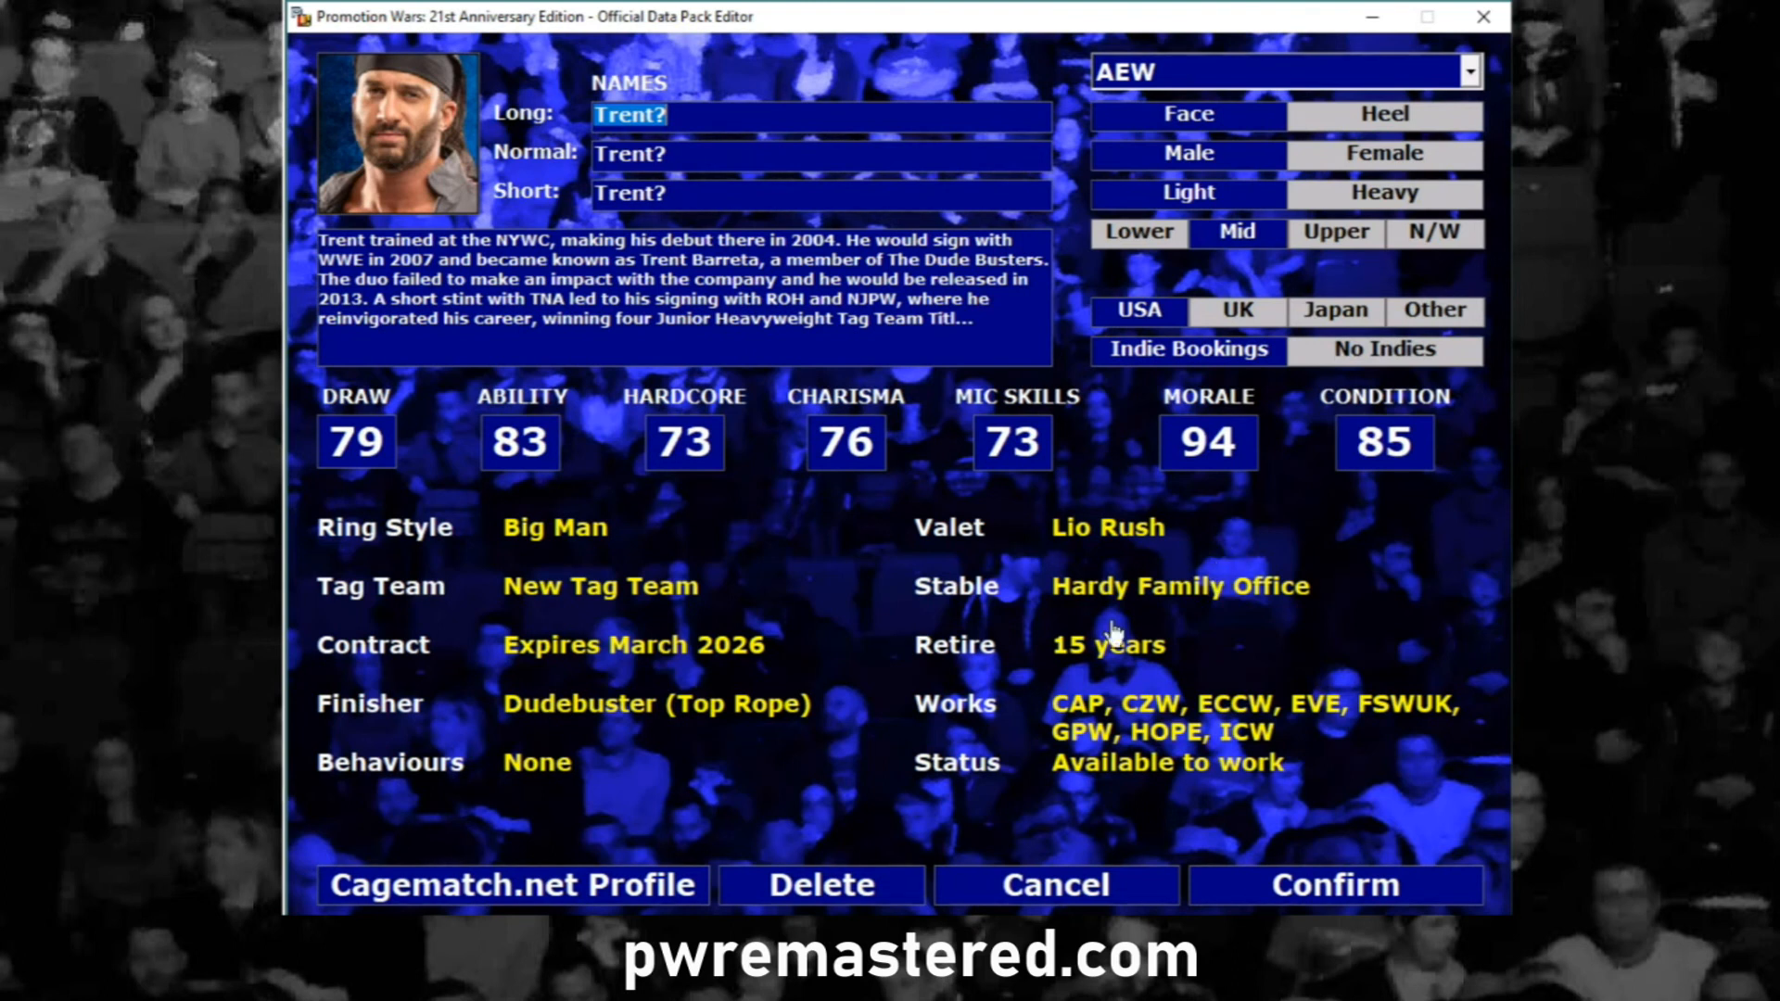
Close Trent?'s profile without further changes and return to the data pack overview, discarding the unsaved wrestler edits
{"action": "left_click", "coordinate": [1046, 886]}
{"action": "left_click", "coordinate": [857, 532]}
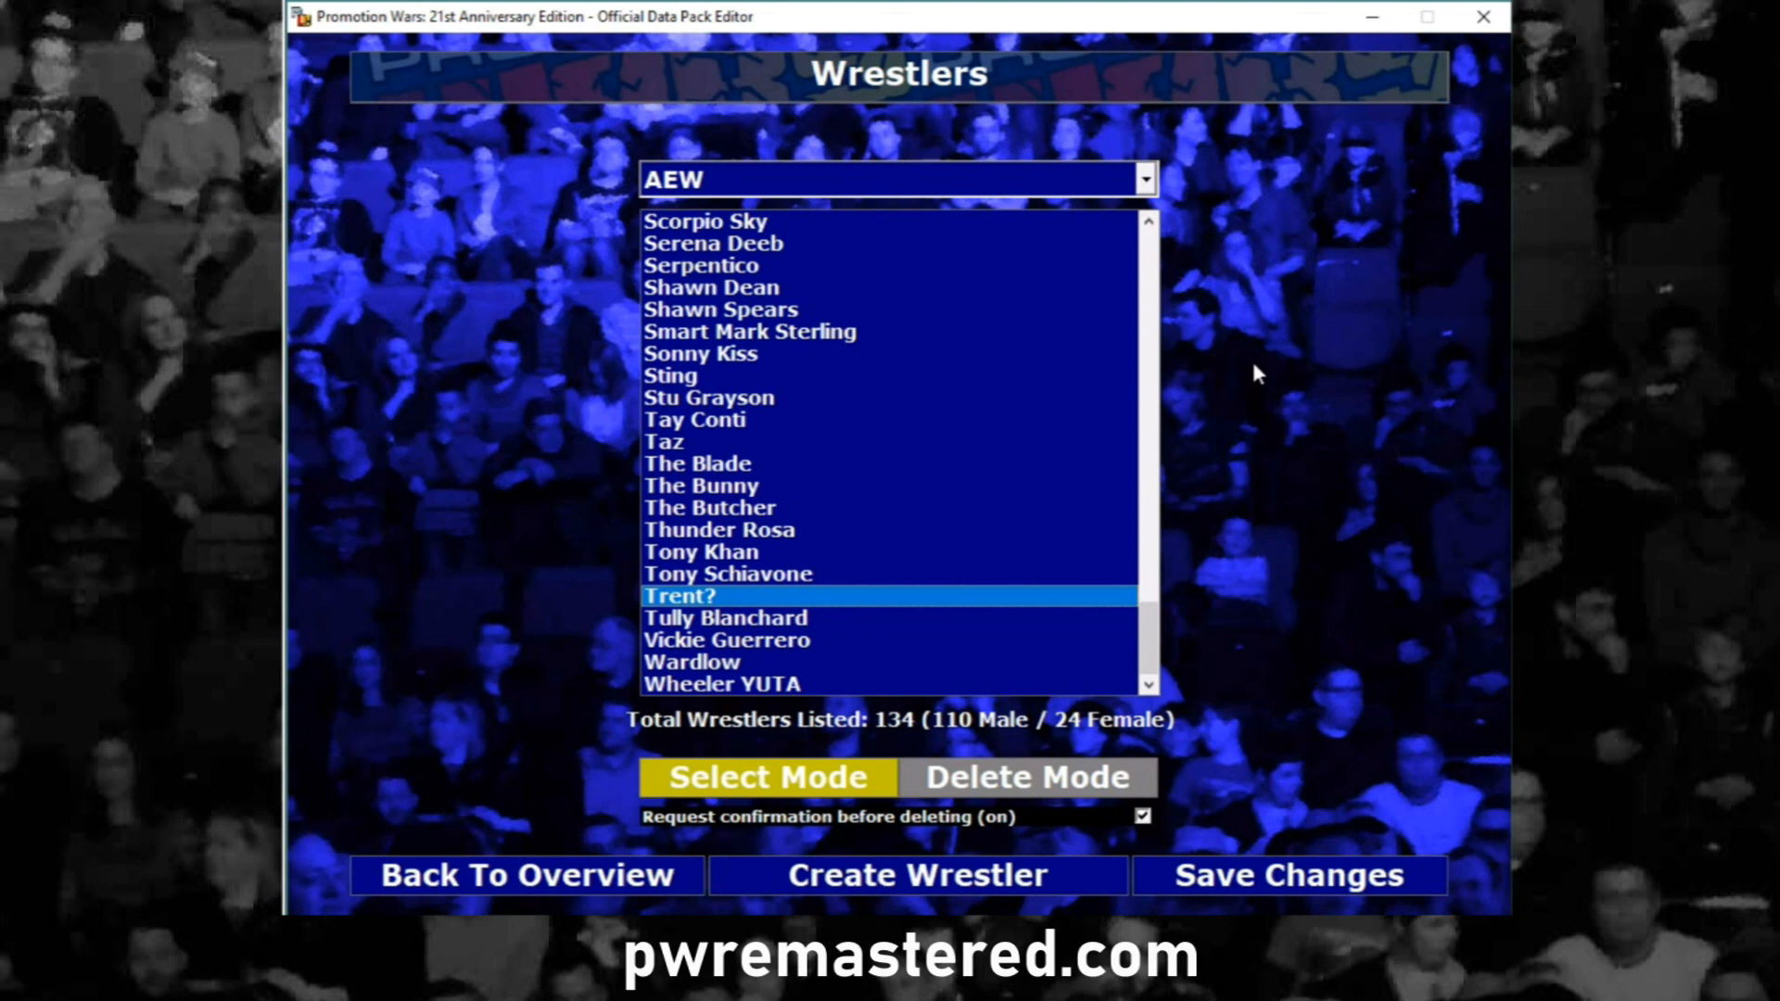
{"action": "left_click", "coordinate": [520, 888]}
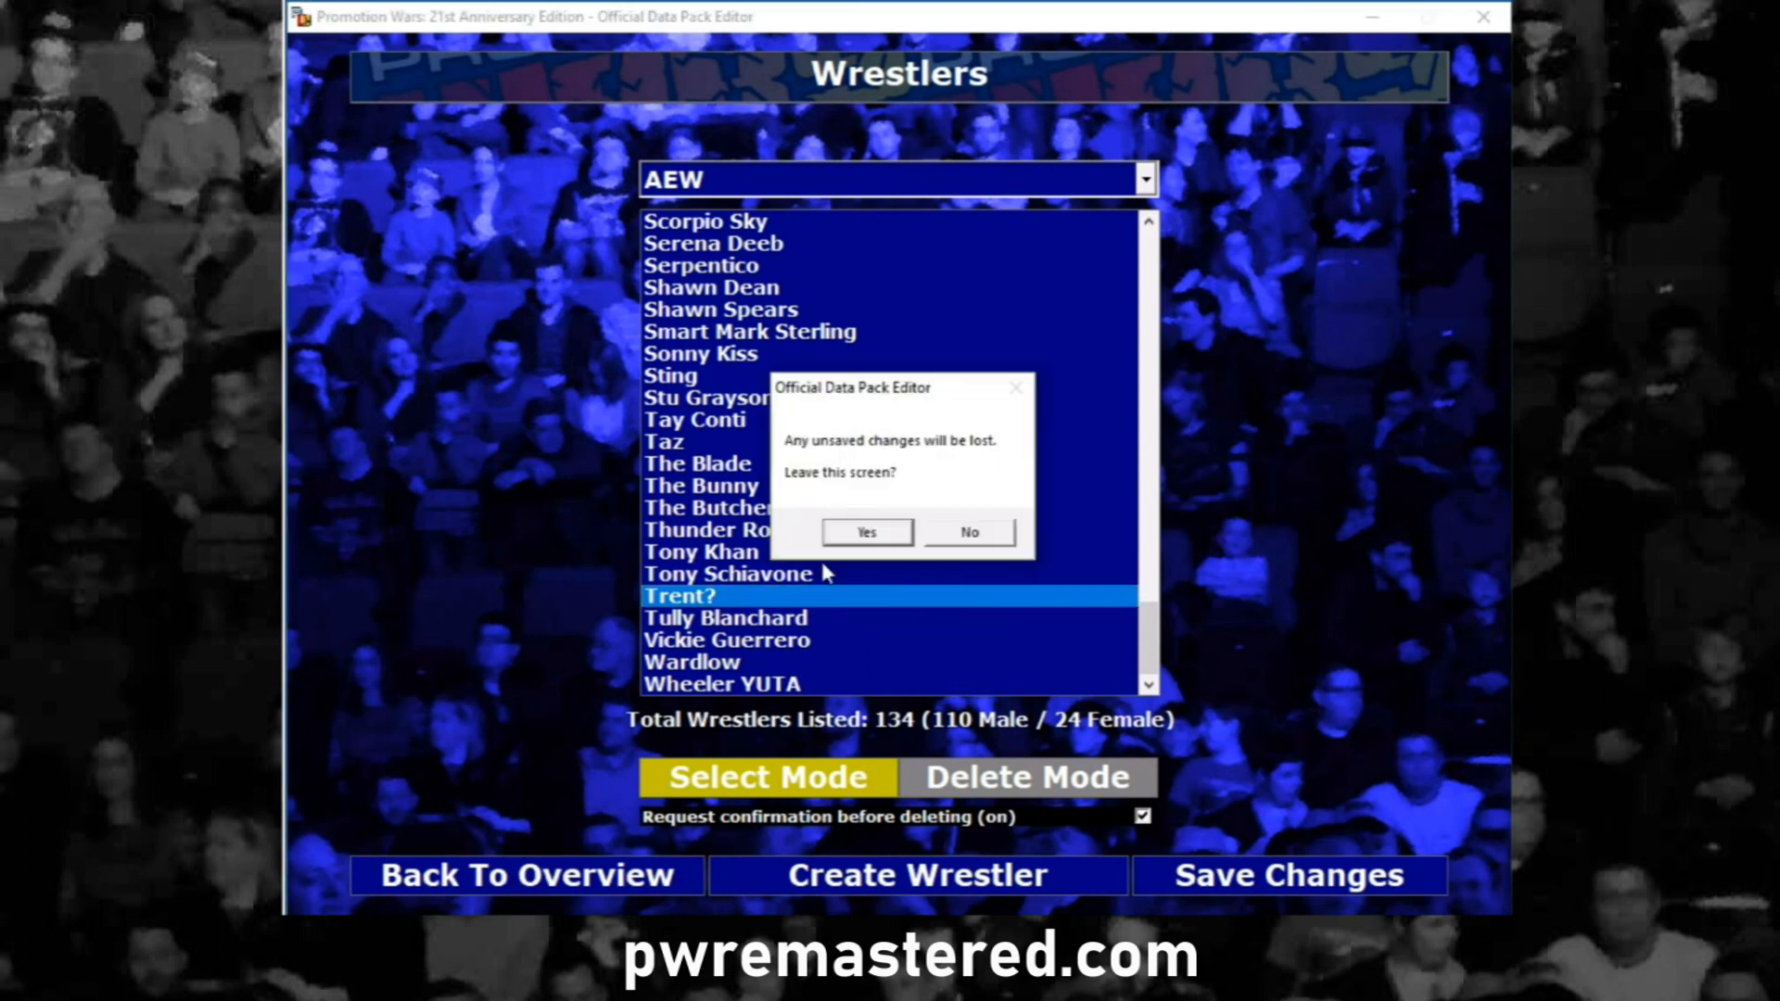
{"action": "left_click", "coordinate": [845, 536]}
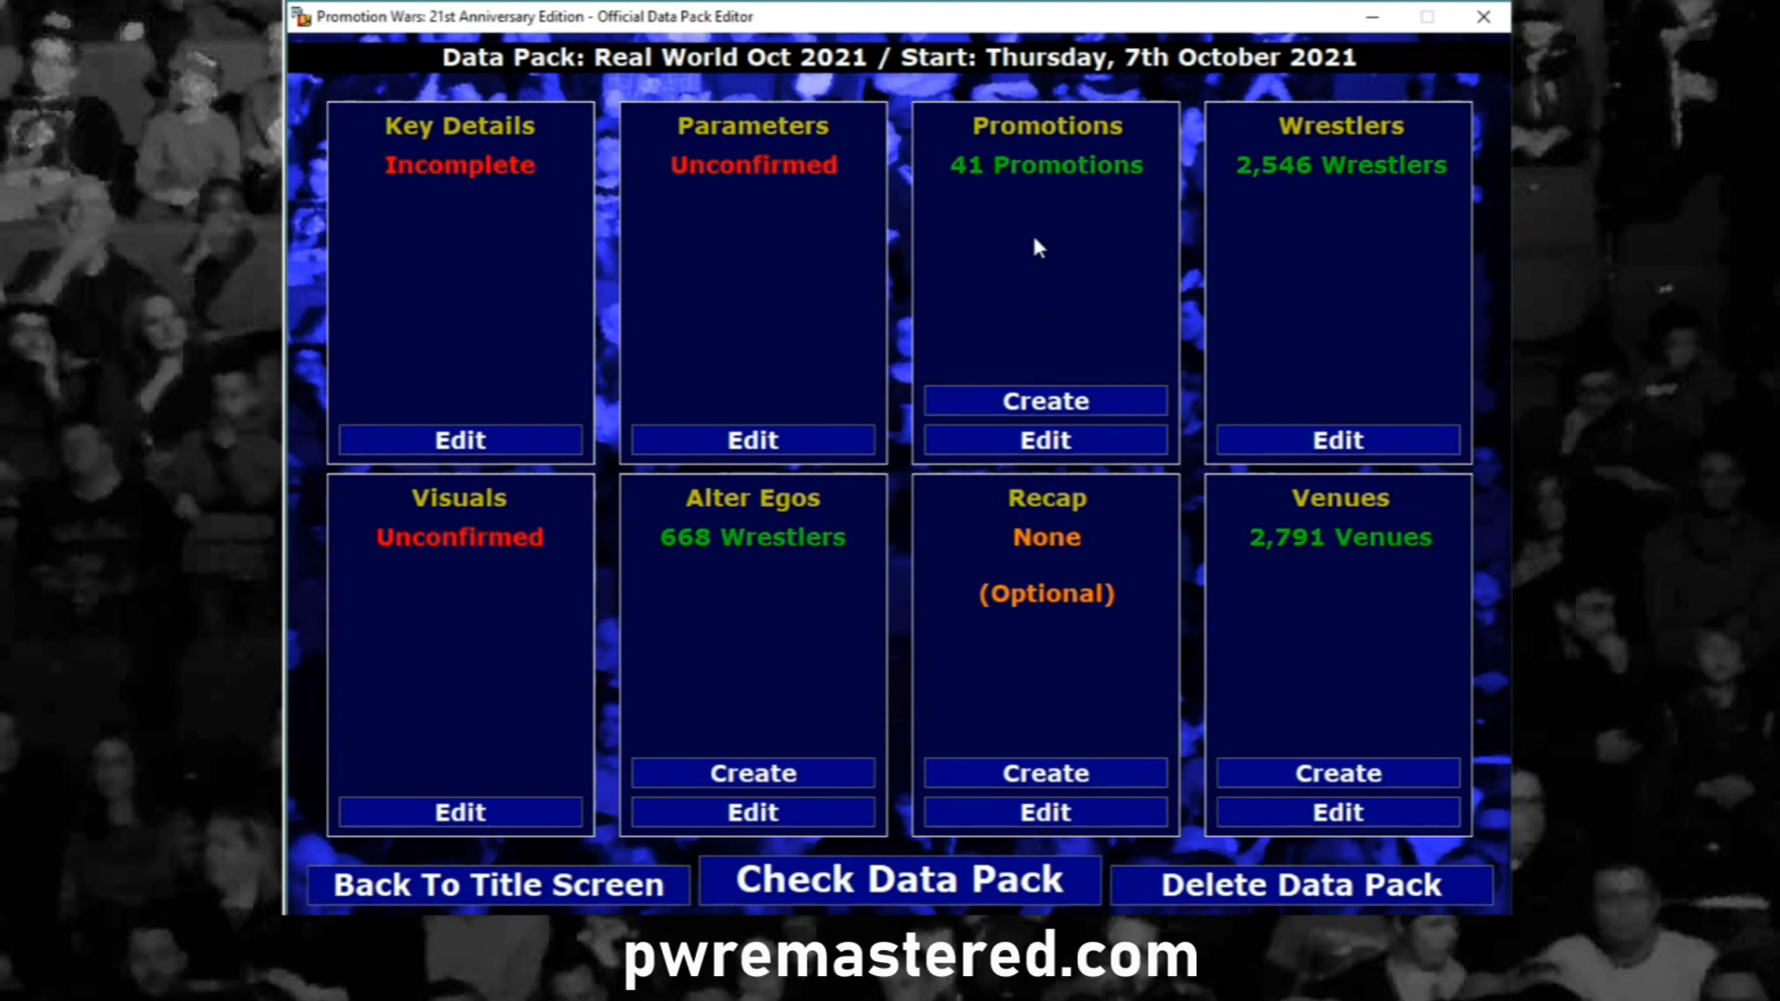